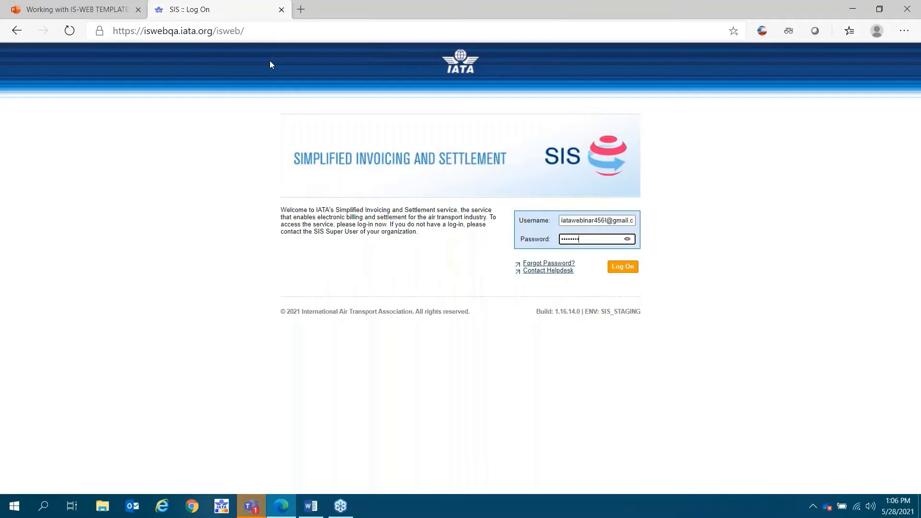
# Step: Sign in to SIS again with the account's username and password, ending the other active sessions
pyautogui.press('Return')
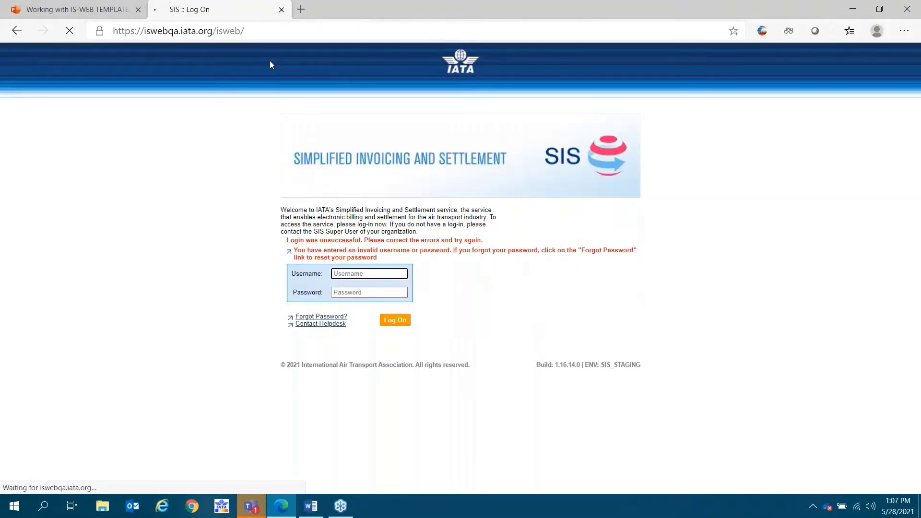
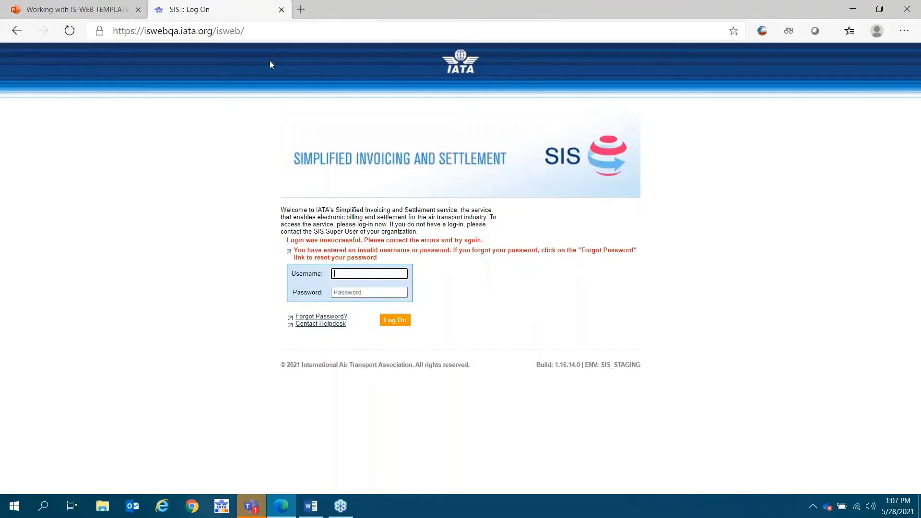
pyautogui.press('Tab')
pyautogui.write('•••••••••')
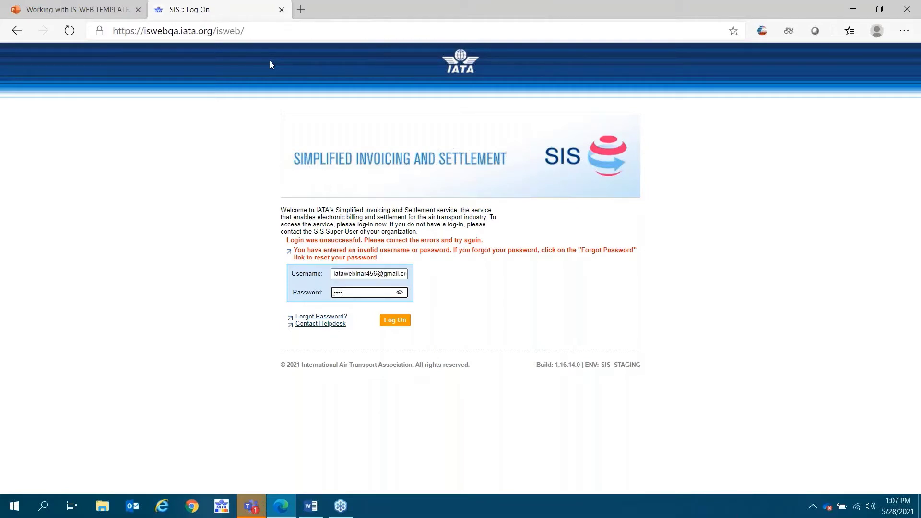
pyautogui.write('•')
pyautogui.press('Return')
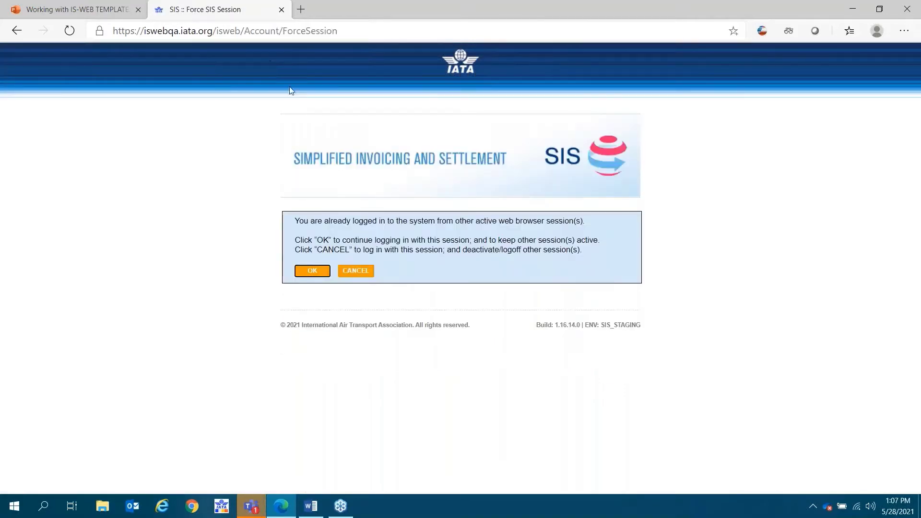
pyautogui.click(352, 270)
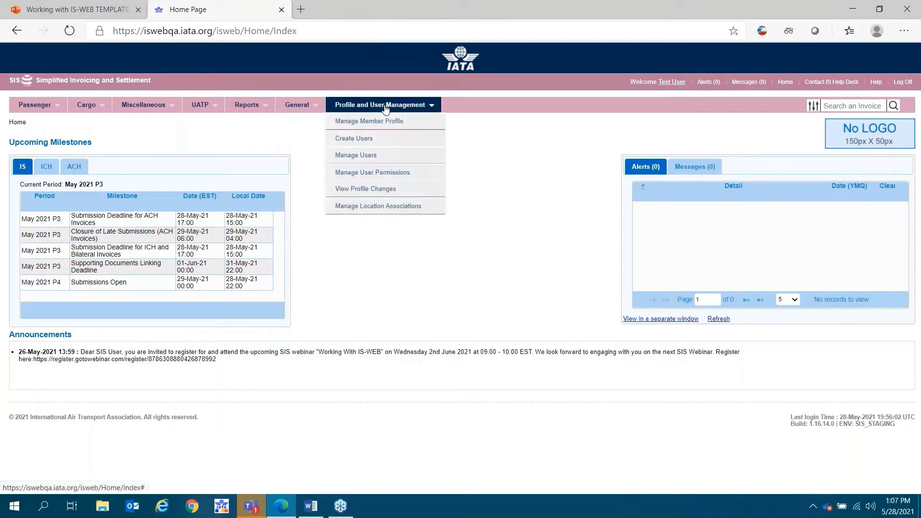
# Step: Open Manage Member Profile from the Profile and User Management menu
pyautogui.click(384, 121)
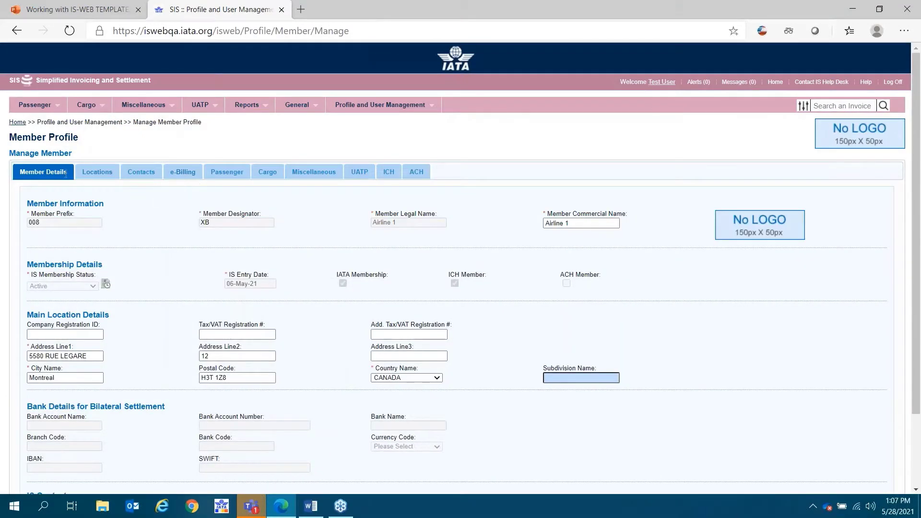
# Step: Show the Passenger settings and view the rejection on validation failure choices
pyautogui.click(234, 177)
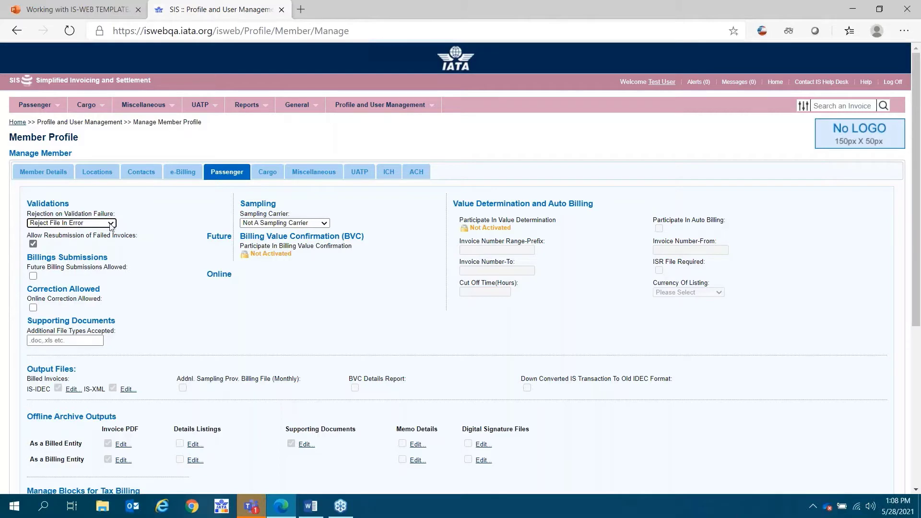
pyautogui.click(111, 225)
# Step: Choose Reject Invoice In Error, leaving Allow Resubmission of Failed Invoices ticked
pyautogui.click(110, 226)
pyautogui.click(101, 224)
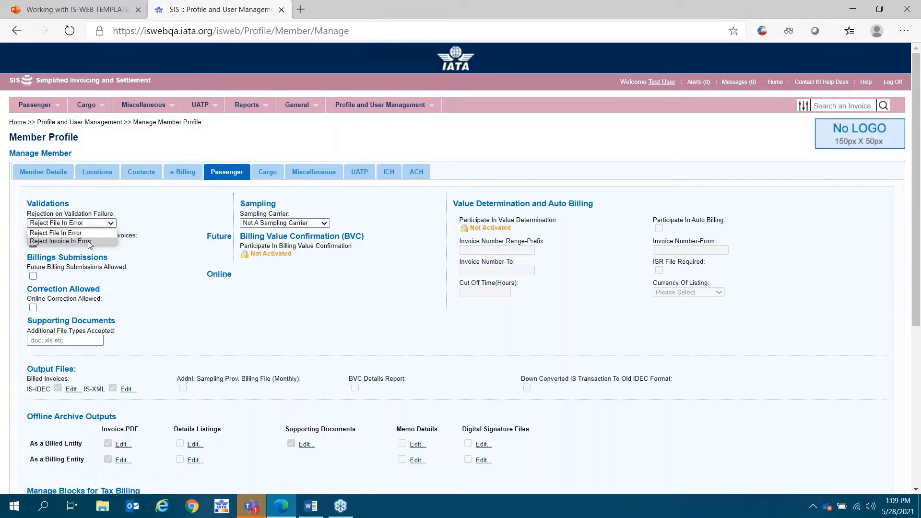
pyautogui.click(89, 241)
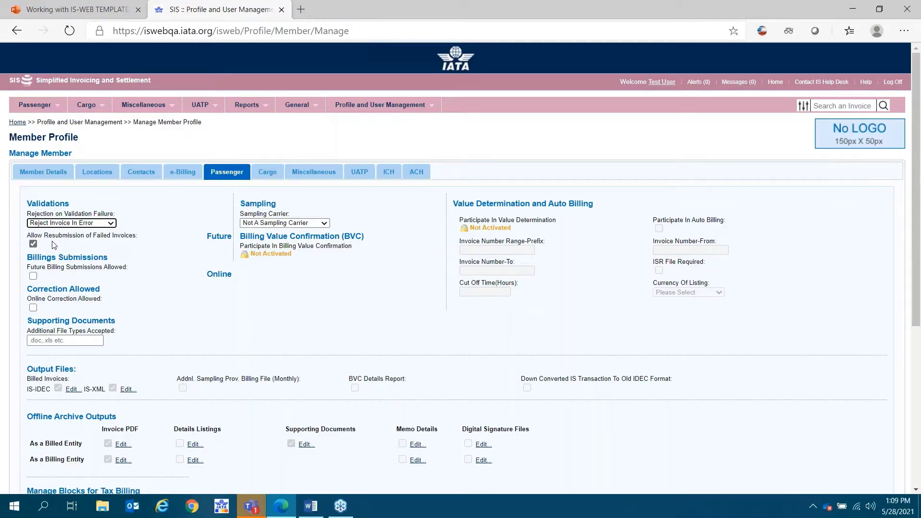
pyautogui.click(34, 250)
pyautogui.click(32, 245)
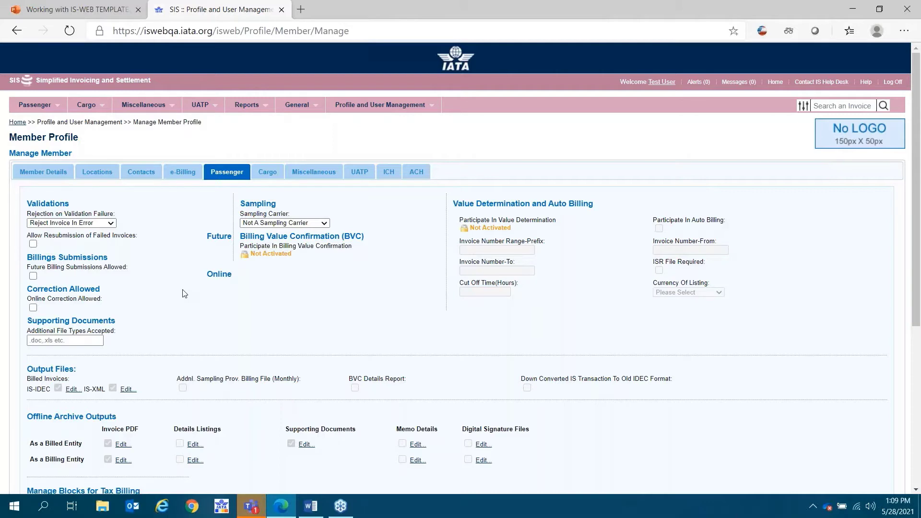
pyautogui.click(32, 244)
# Step: Reselect Reject Invoice In Error and save the Passenger details
pyautogui.click(95, 223)
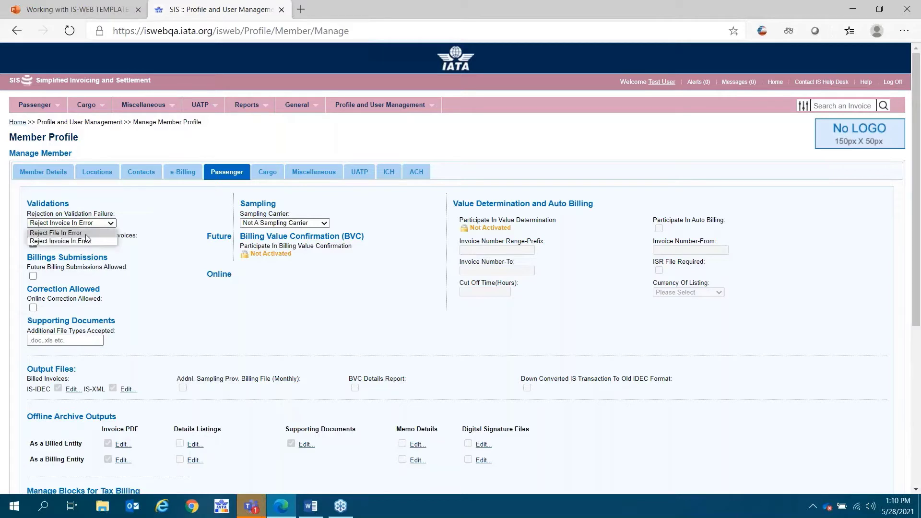
pyautogui.click(82, 232)
pyautogui.click(99, 224)
pyautogui.click(84, 241)
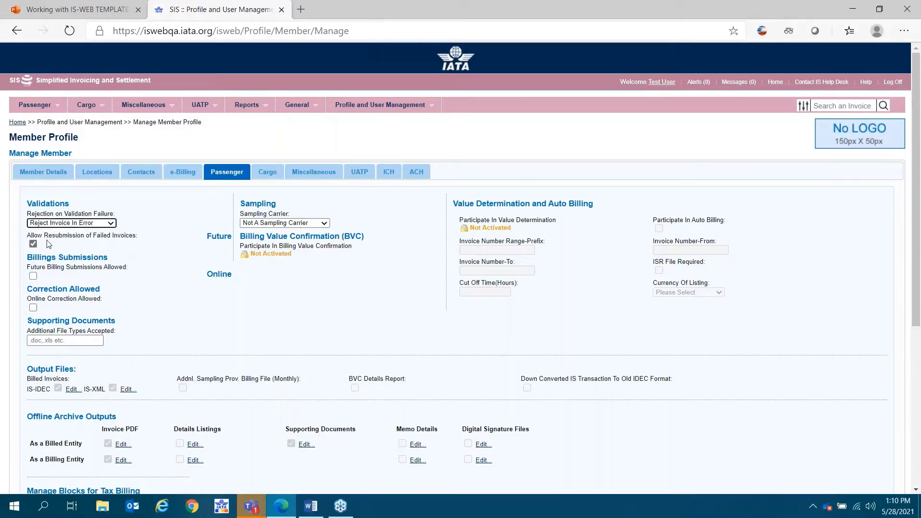
pyautogui.scroll(-5, 134, 259)
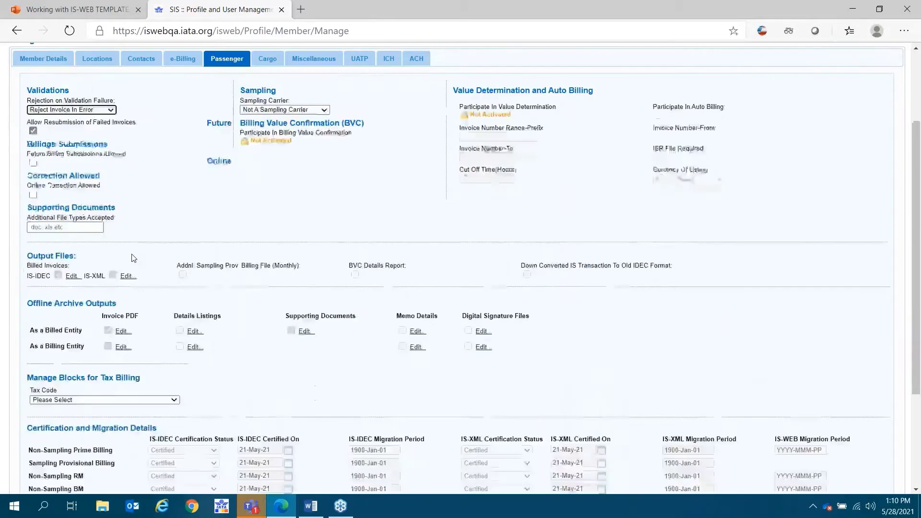
pyautogui.click(74, 444)
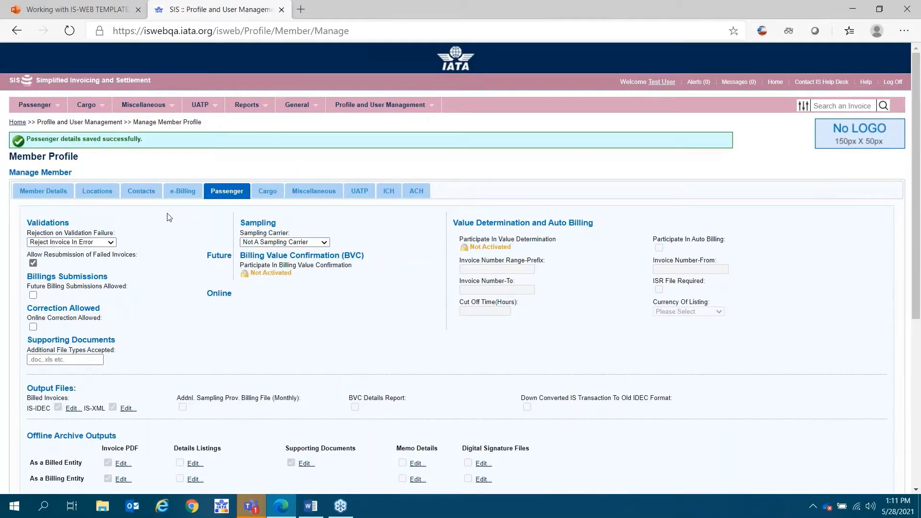
# Step: Review the Cargo settings, then switch to the Miscellaneous settings
pyautogui.click(268, 192)
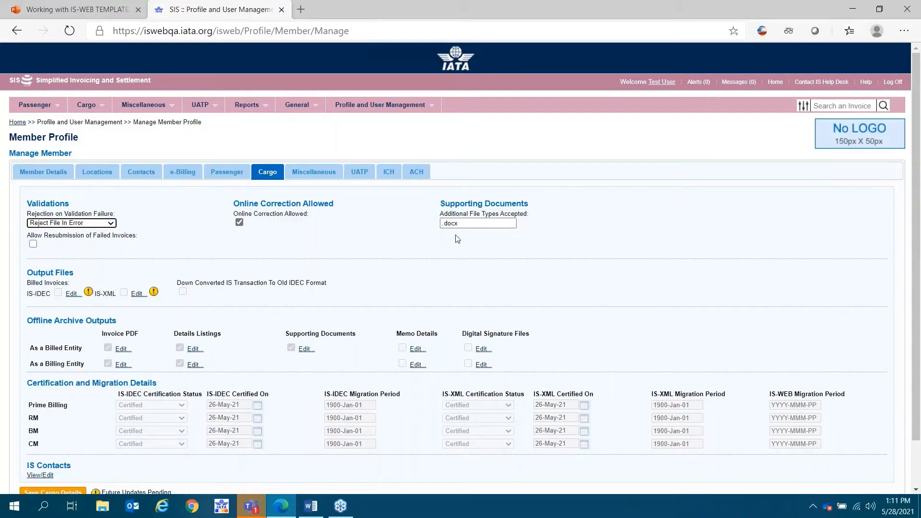
pyautogui.click(315, 174)
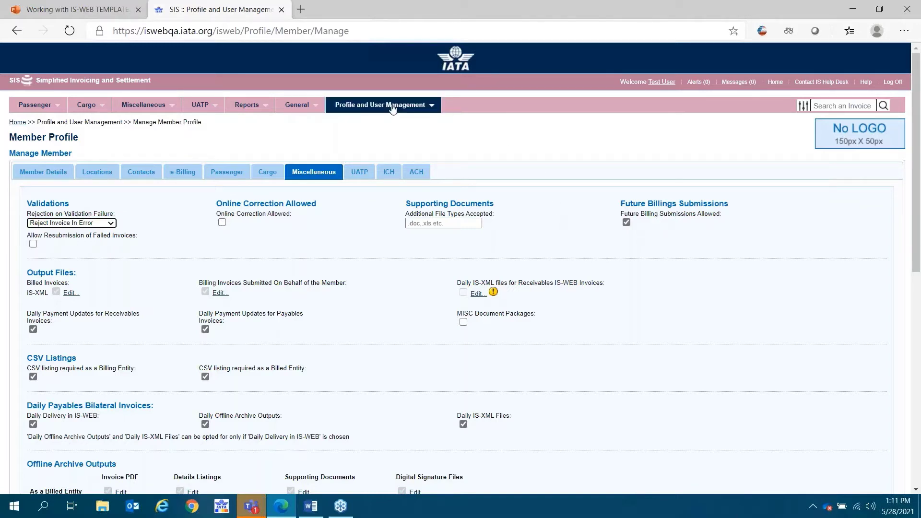
pyautogui.moveTo(389, 106)
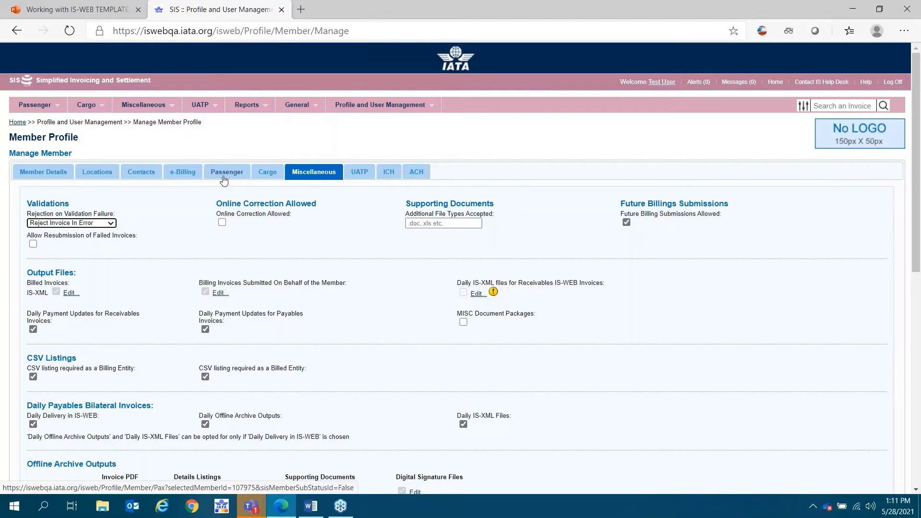
# Step: Create a new Passenger Receivables non-sampling invoice
pyautogui.moveTo(60, 113)
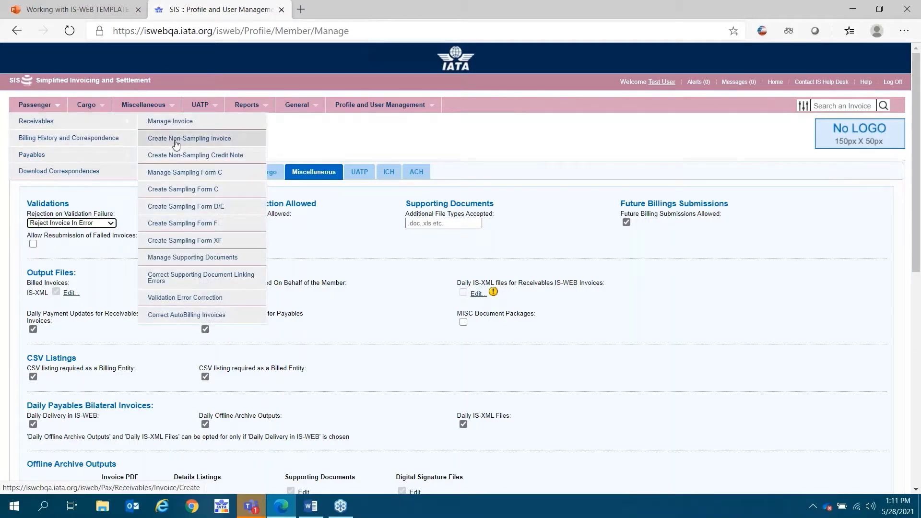
pyautogui.click(176, 143)
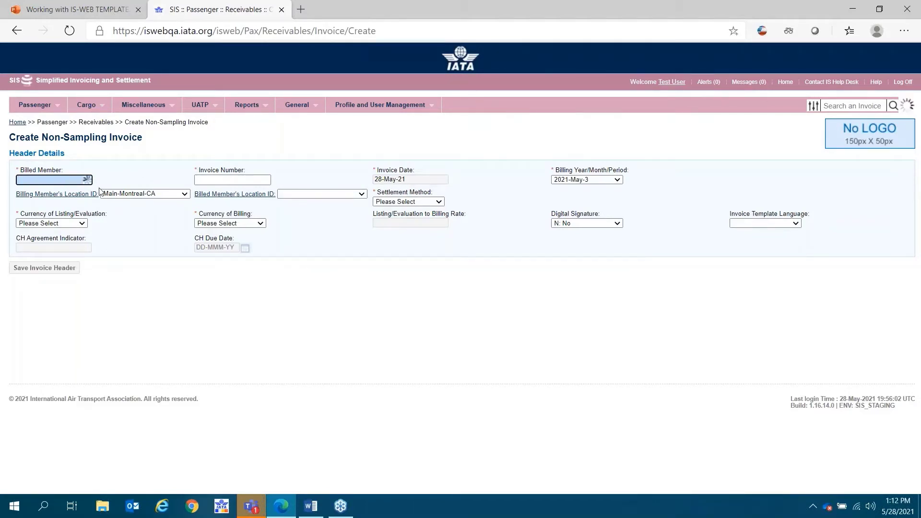
# Step: Bill member XB-777-Test Airline2 with invoice number DEMOINV3
pyautogui.press('Down')
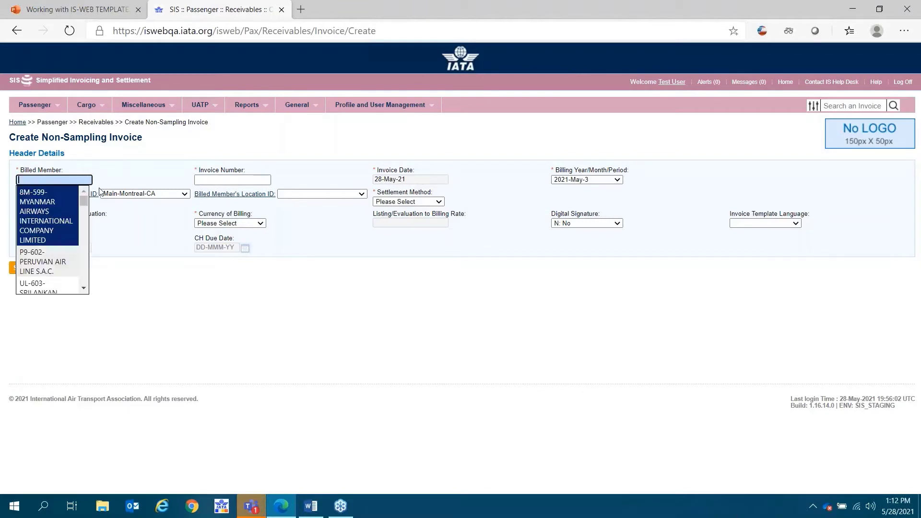
pyautogui.scroll(-2, 58, 235)
pyautogui.scroll(2, 58, 235)
pyautogui.write('777')
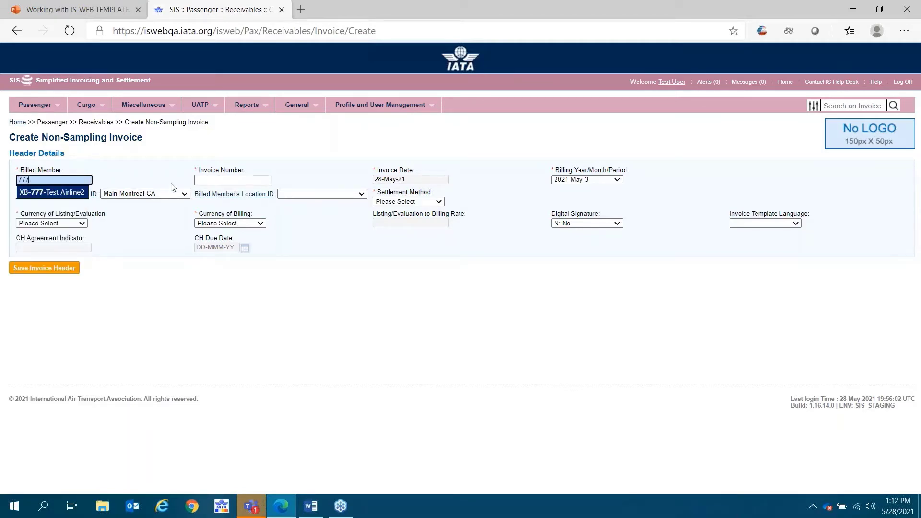
pyautogui.click(46, 193)
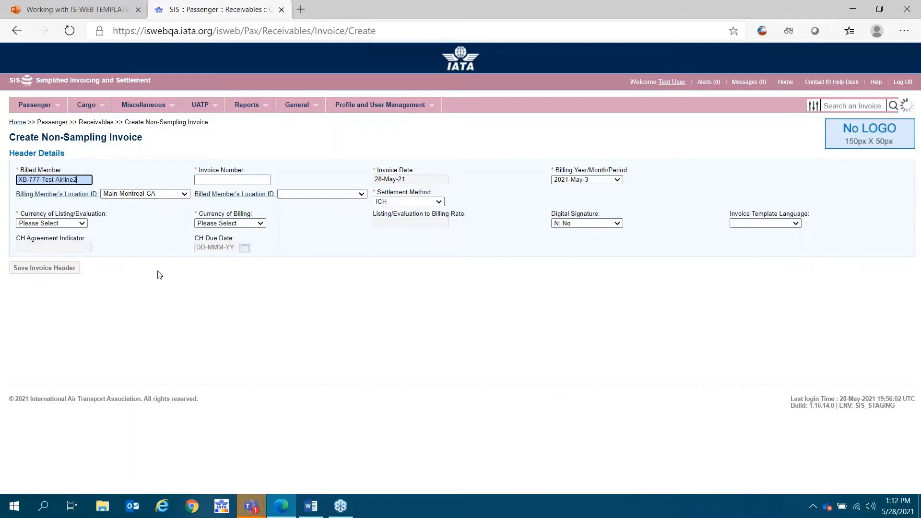
pyautogui.write('DE')
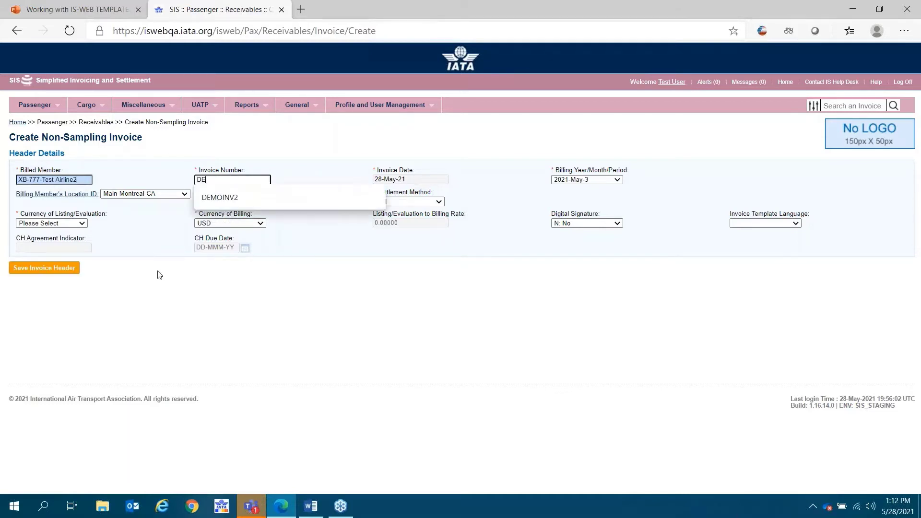
pyautogui.write('MO')
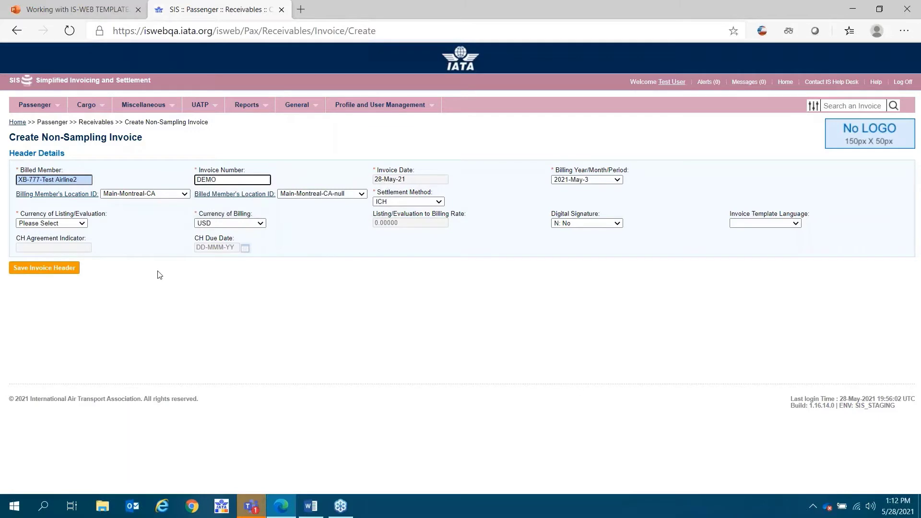
pyautogui.write('INV3')
pyautogui.press('Tab')
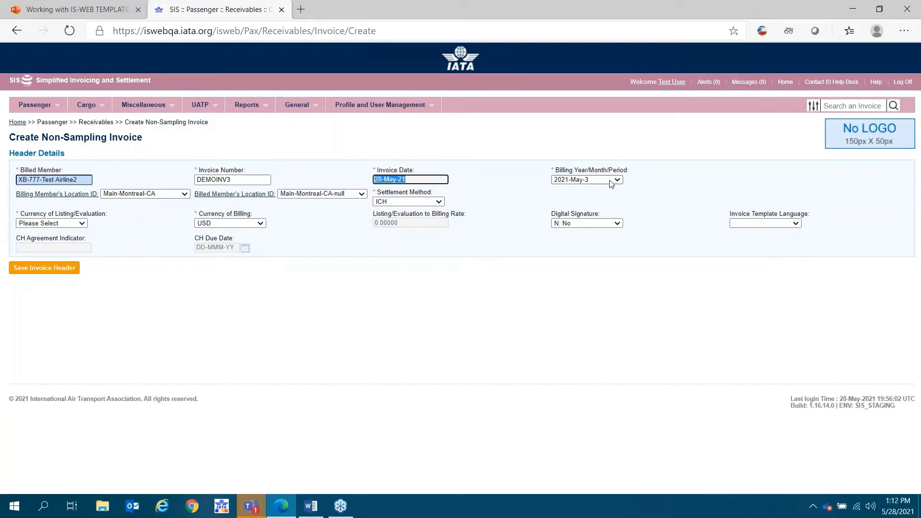
pyautogui.press('Tab')
pyautogui.press('Tab')
pyautogui.press('Tab')
pyautogui.press('Tab')
pyautogui.press('Tab')
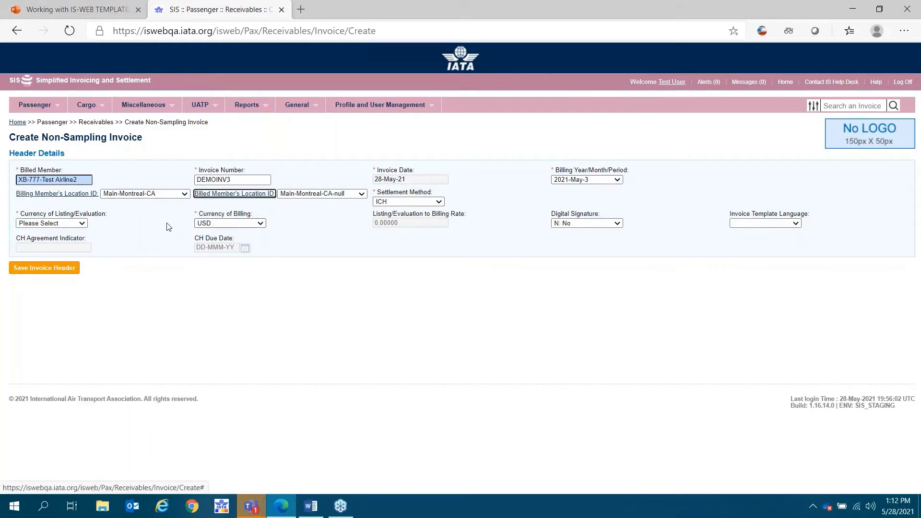
# Step: Set the listing currency to CAD and save the invoice header
pyautogui.press('Tab')
pyautogui.press('Tab')
pyautogui.click(81, 224)
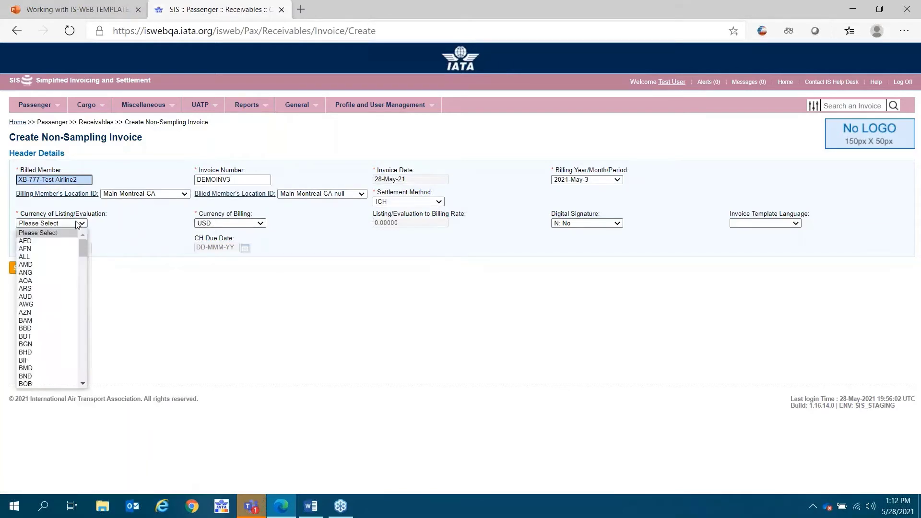
pyautogui.press('c')
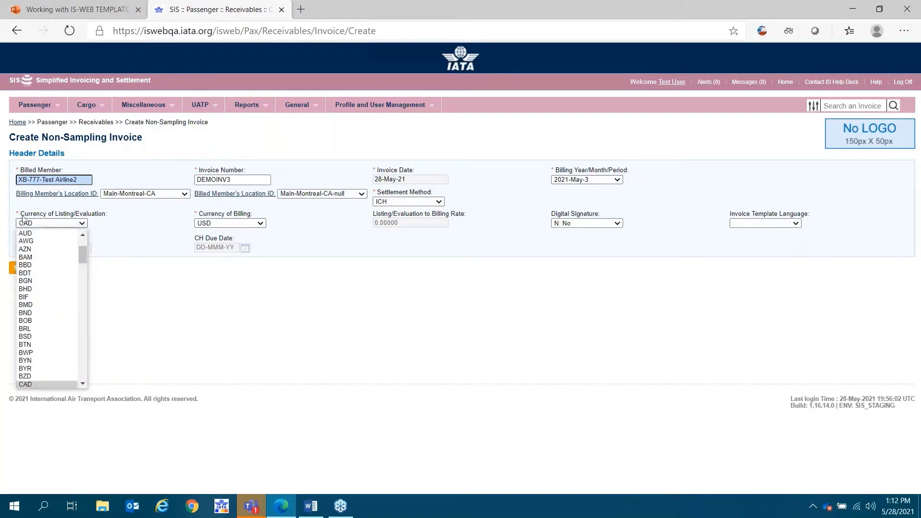
pyautogui.click(40, 226)
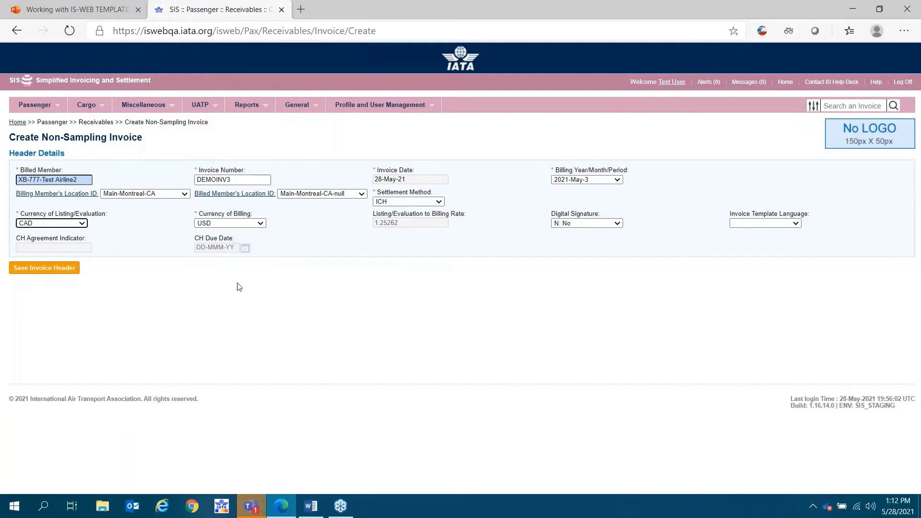
pyautogui.click(45, 270)
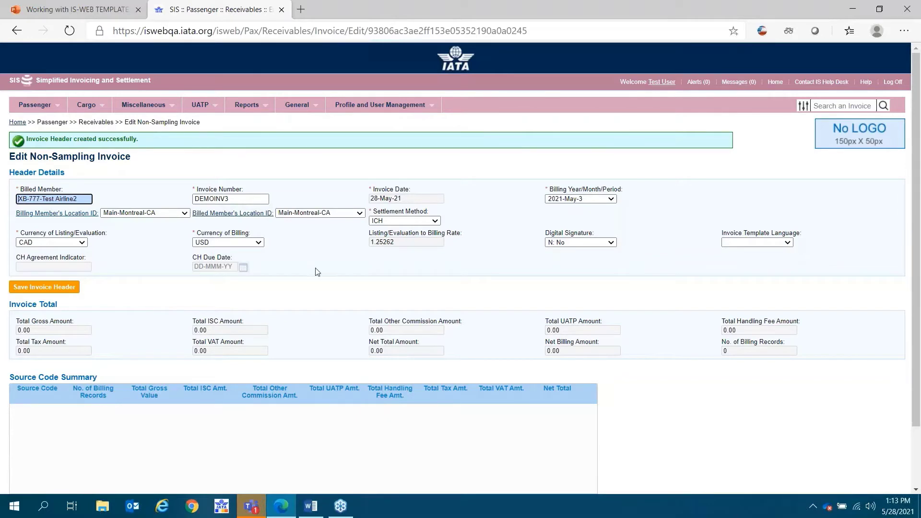
pyautogui.scroll(-1, 295, 258)
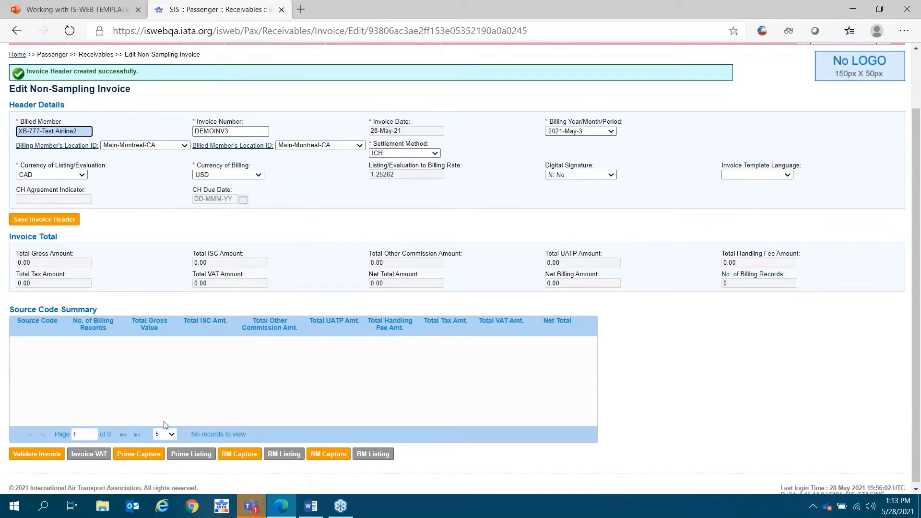
# Step: Start a prime billing record with source code 1, batch 1 and sequence 2
pyautogui.click(143, 454)
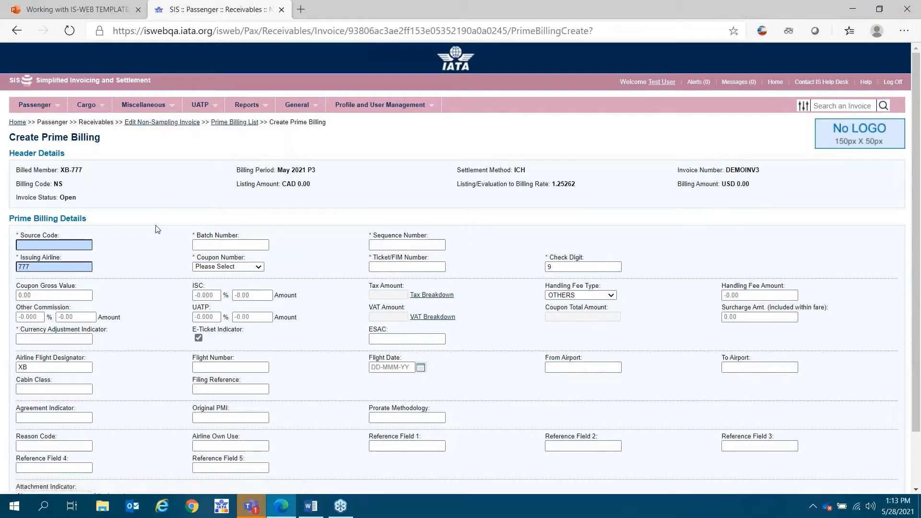
pyautogui.scroll(-2, 157, 229)
pyautogui.click(52, 181)
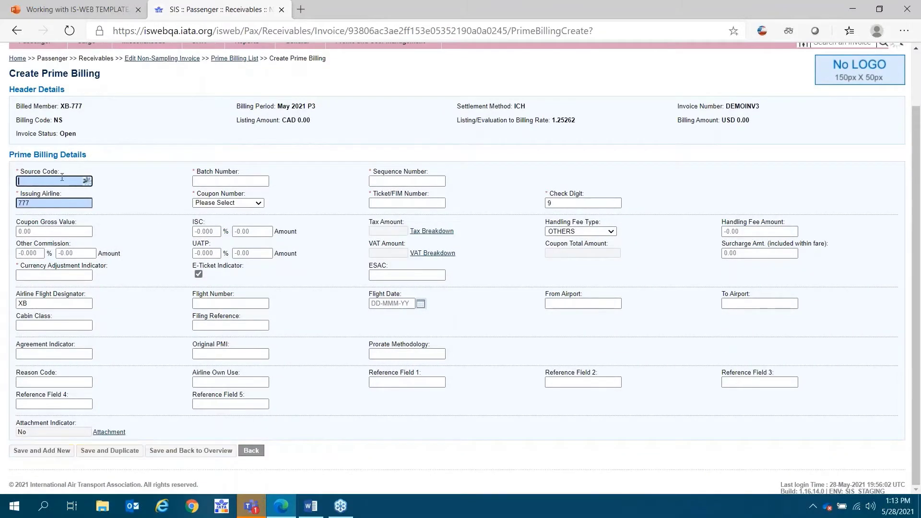
pyautogui.write('1')
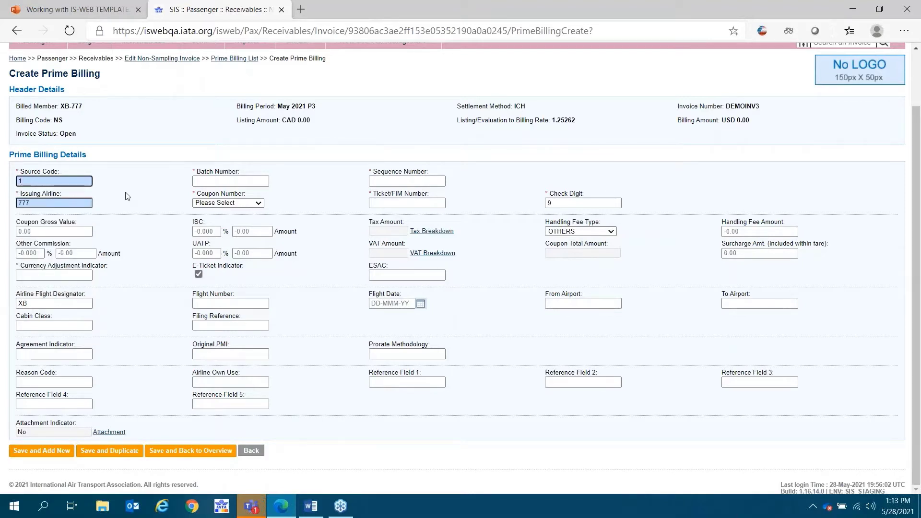
pyautogui.press('Tab')
pyautogui.write('1')
pyautogui.press('Tab')
pyautogui.write('2')
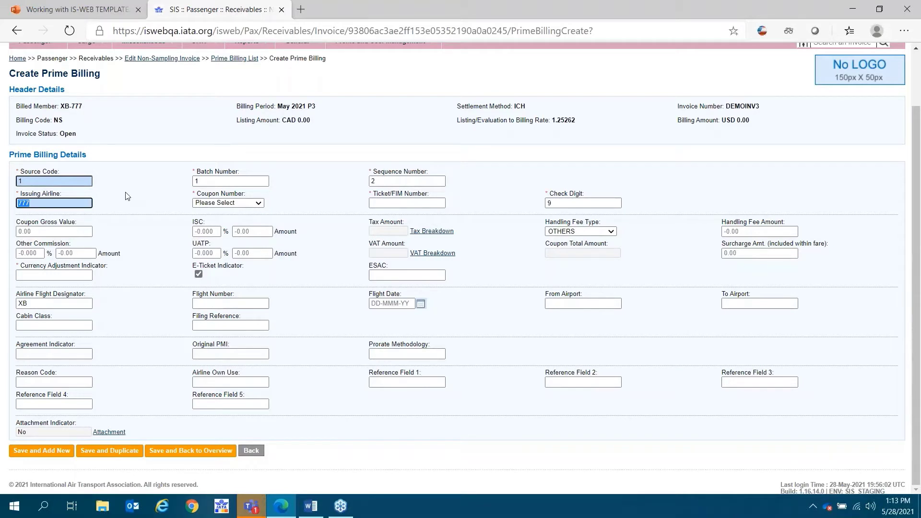
pyautogui.press('Tab')
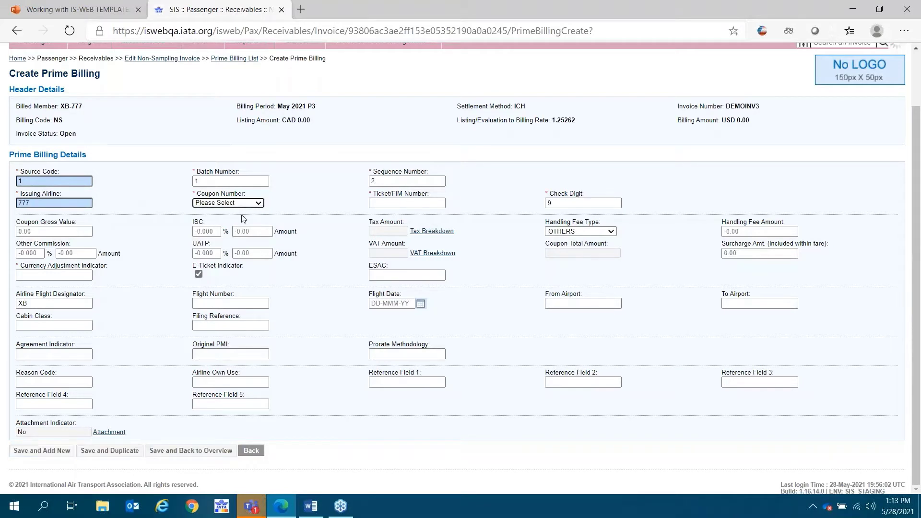
pyautogui.click(235, 202)
pyautogui.click(225, 223)
pyautogui.click(386, 205)
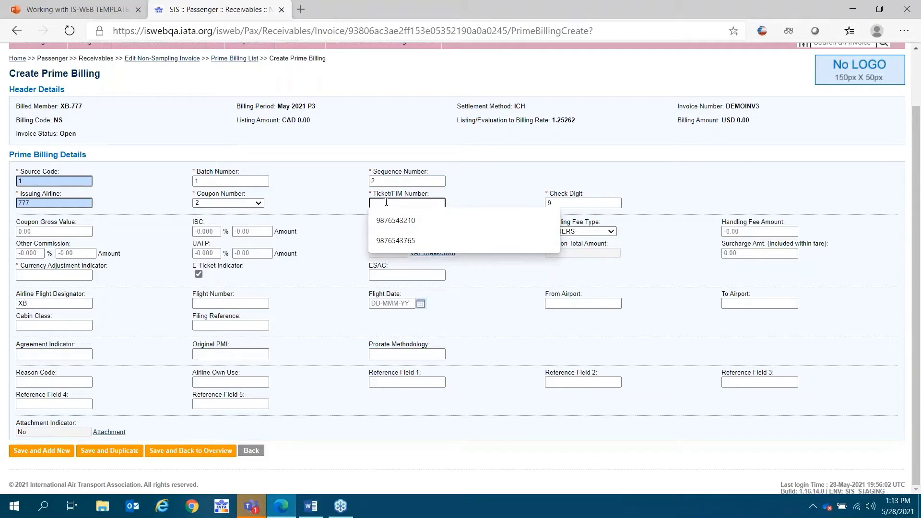
pyautogui.write('9876543219')
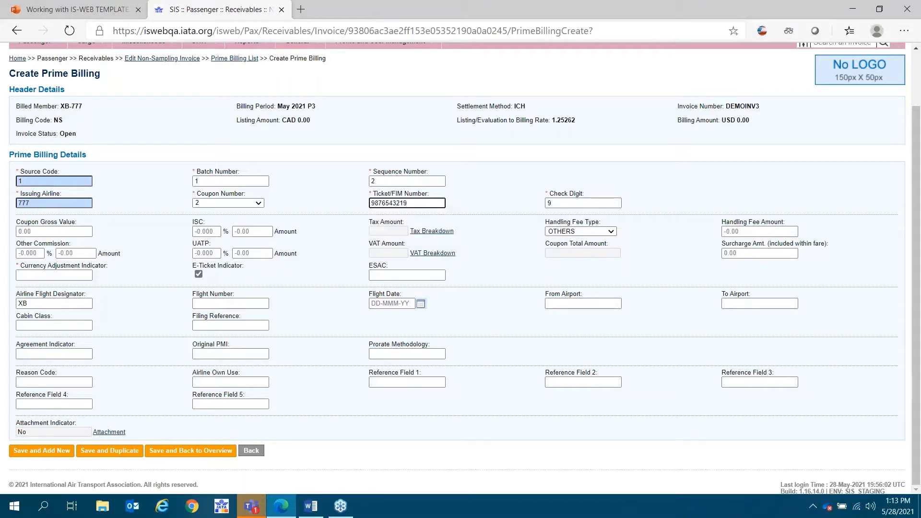
pyautogui.press('Tab')
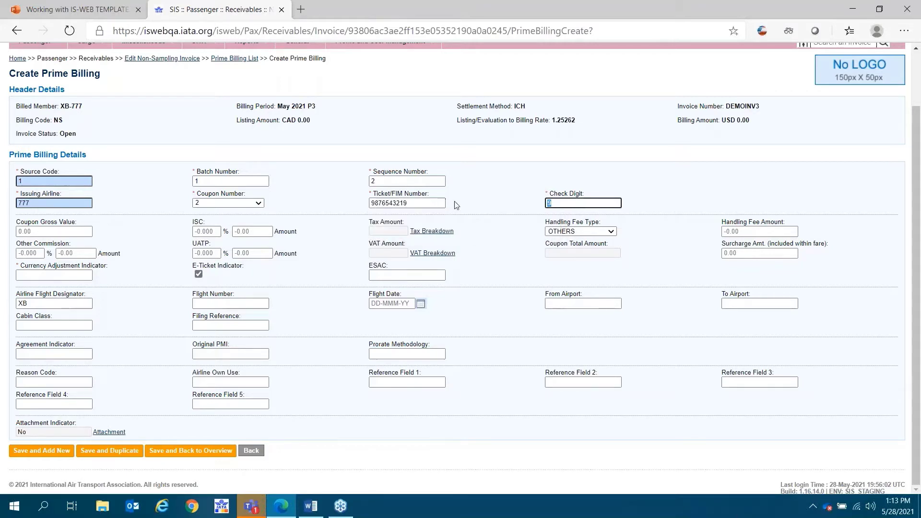
# Step: Enter coupon gross value 200.00 and ISC -0.400%, giving an ISC amount of -0.80
pyautogui.click(74, 233)
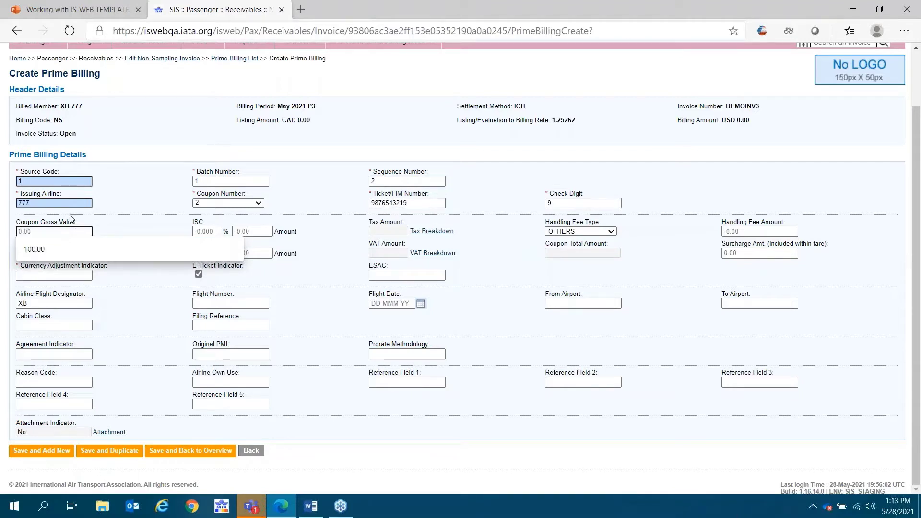
pyautogui.write('2000\\')
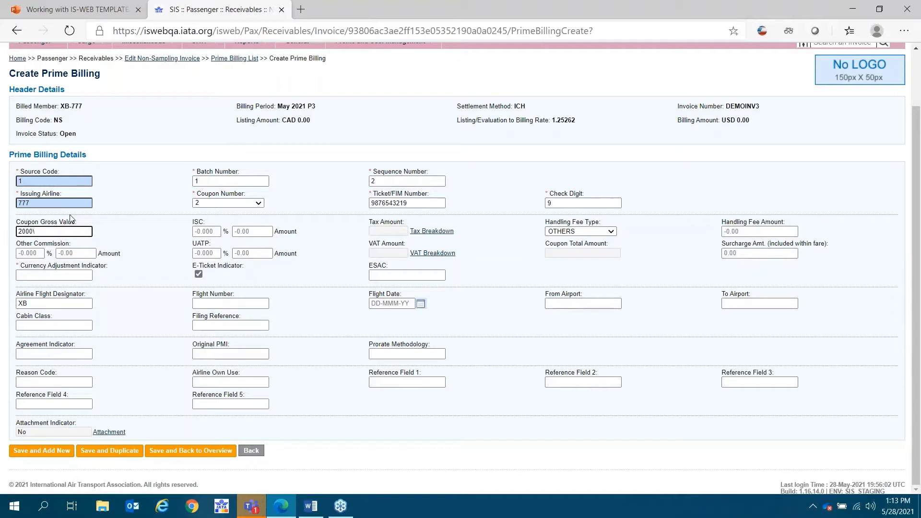
pyautogui.press('BackSpace')
pyautogui.press('Tab')
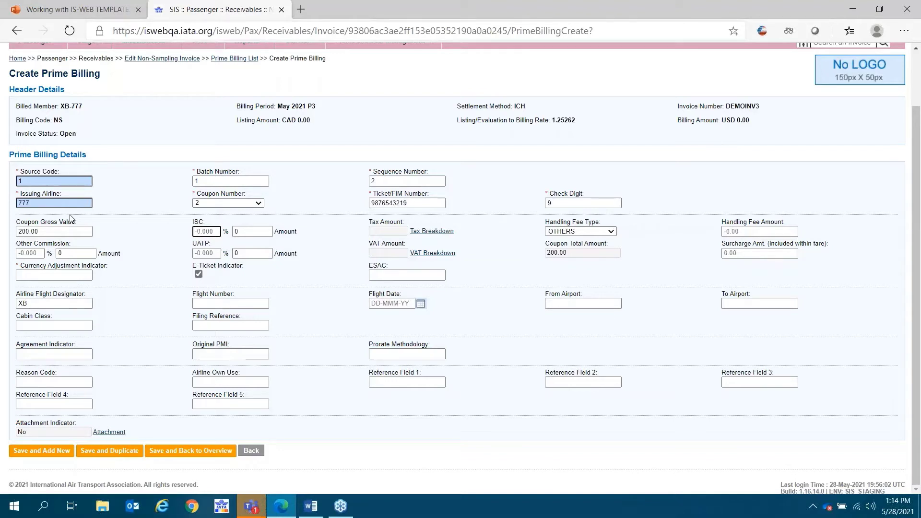
pyautogui.write('-')
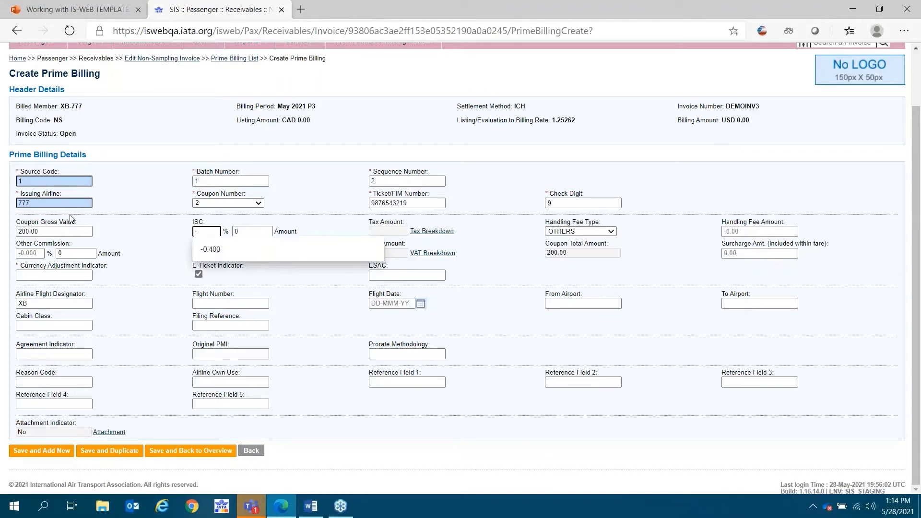
pyautogui.write('4')
pyautogui.press('BackSpace')
pyautogui.write('.4')
pyautogui.press('Tab')
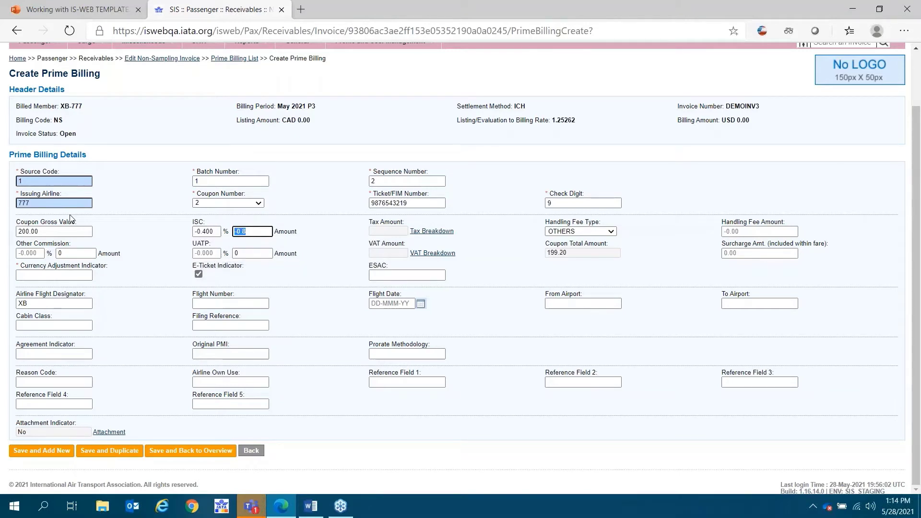
pyautogui.press('Tab')
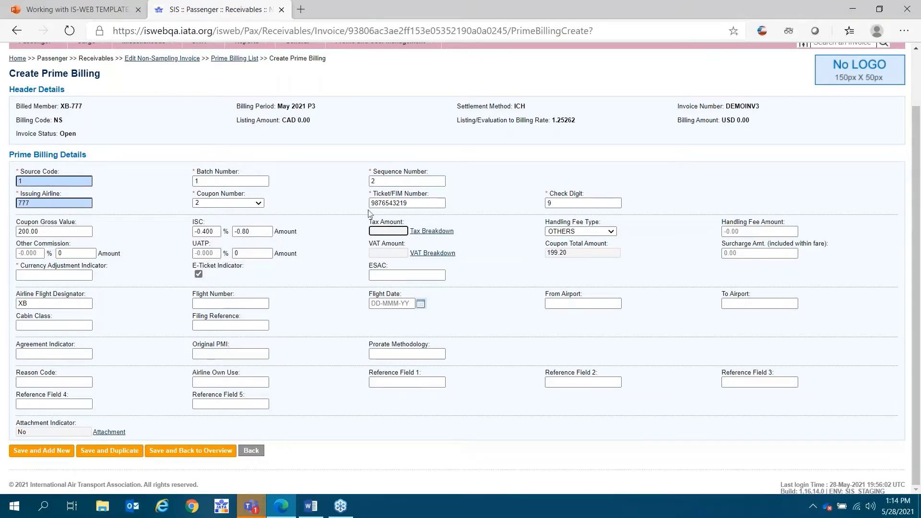
# Step: Add tax code AY with amount 7.00 in the coupon's tax breakdown
pyautogui.click(426, 232)
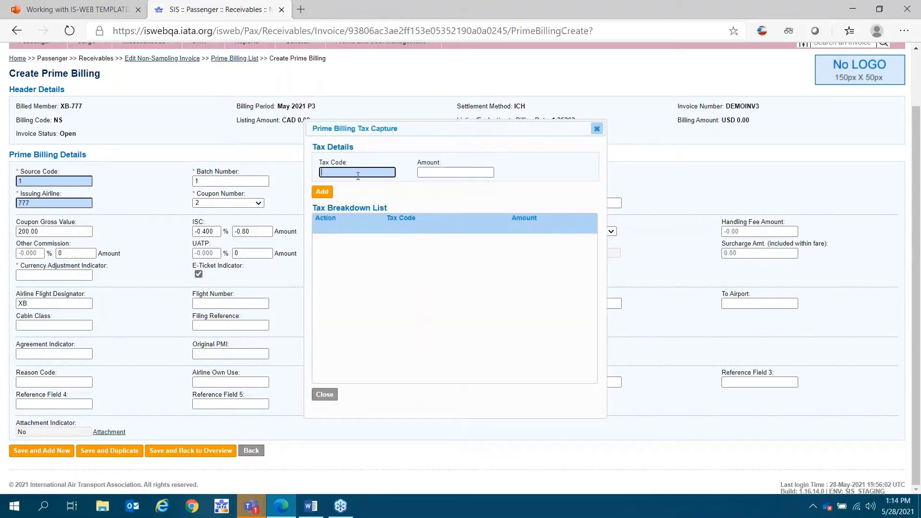
pyautogui.write('AY')
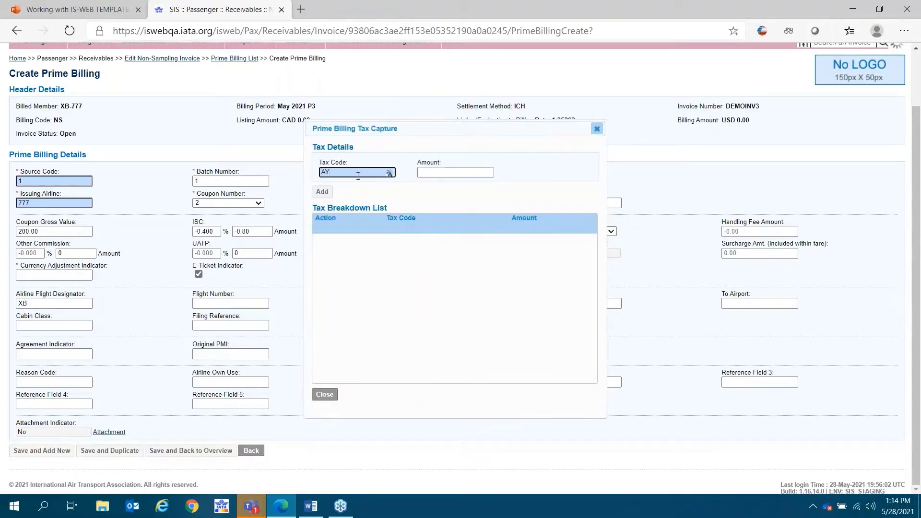
pyautogui.write('7')
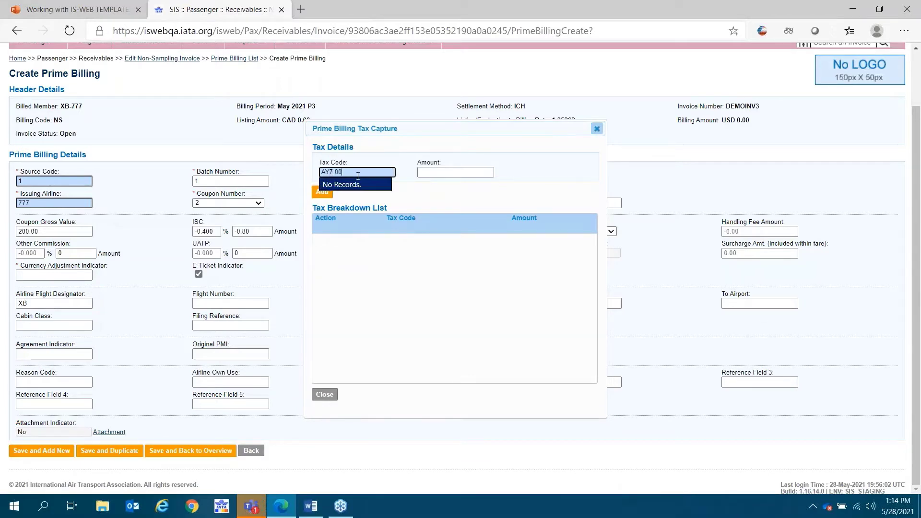
pyautogui.press('BackSpace')
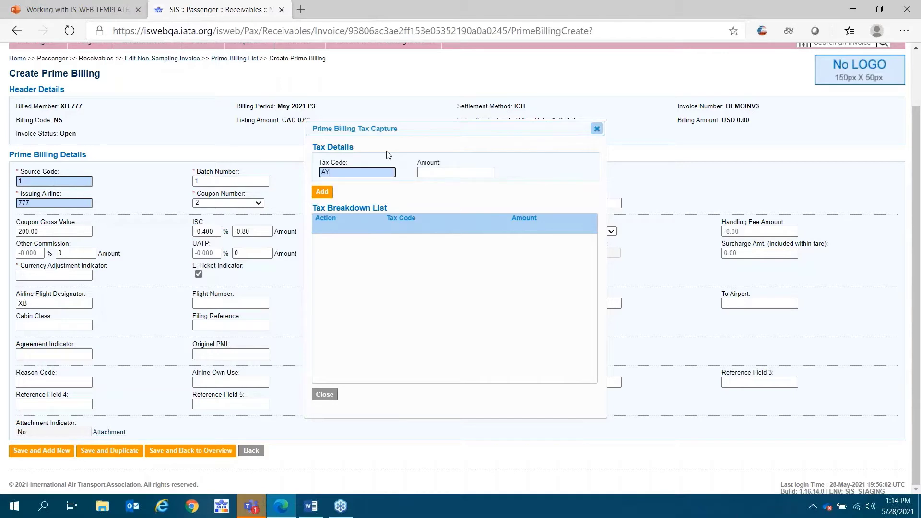
pyautogui.press('Tab')
pyautogui.write('7')
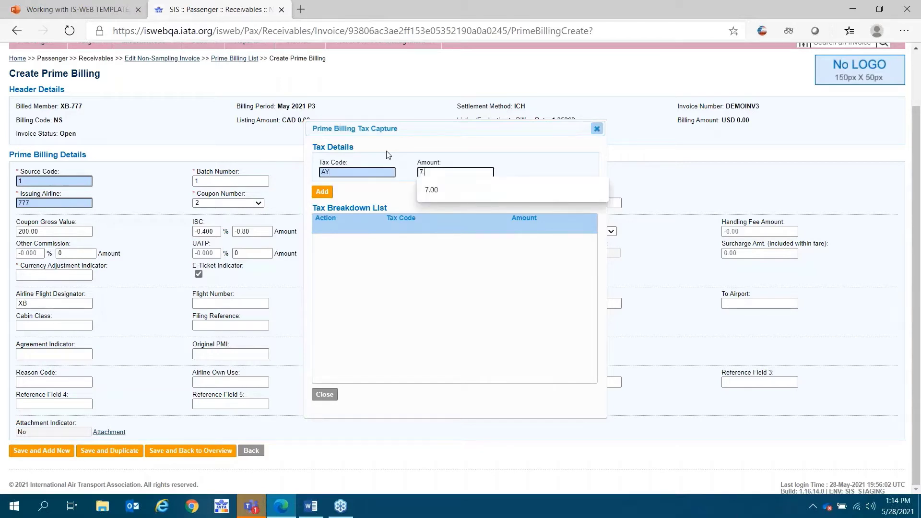
pyautogui.press('Down')
pyautogui.press('Return')
pyautogui.click(318, 193)
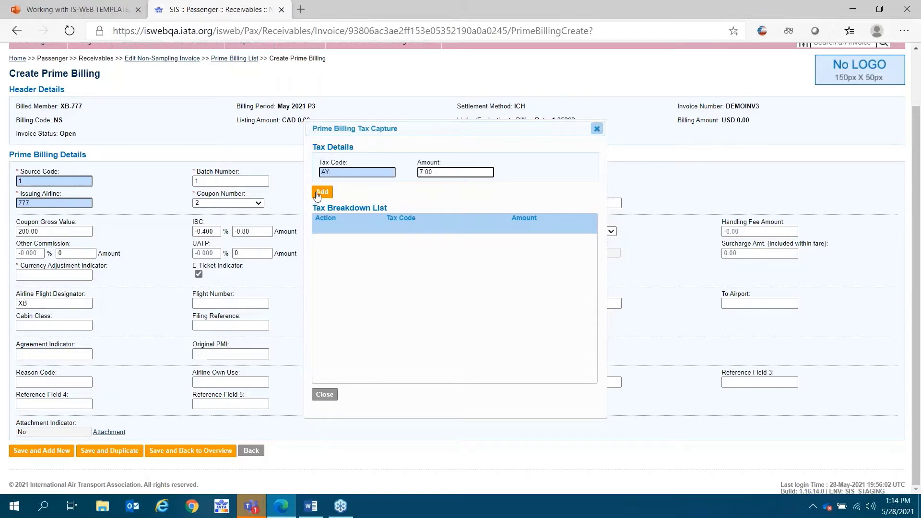
pyautogui.click(323, 394)
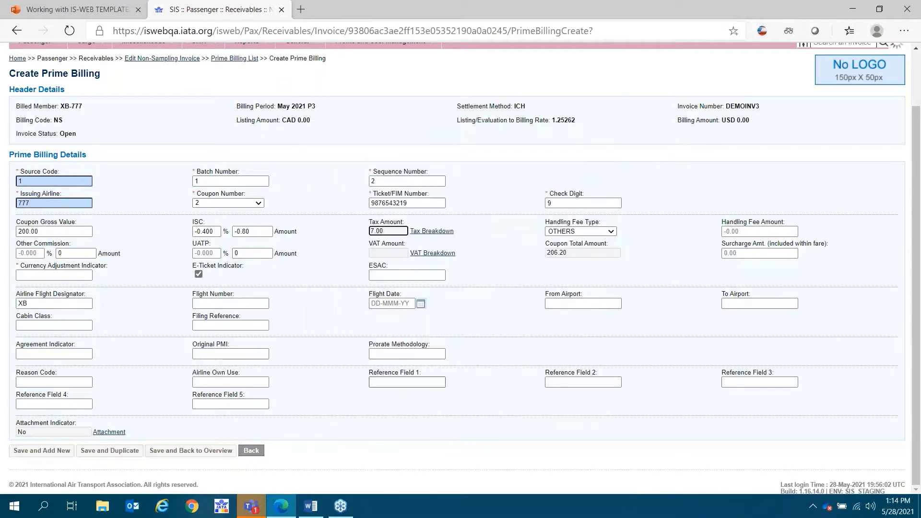
# Step: Set the currency adjustment indicator to USD and enter ESAC 8765439 on the coupon
pyautogui.click(82, 276)
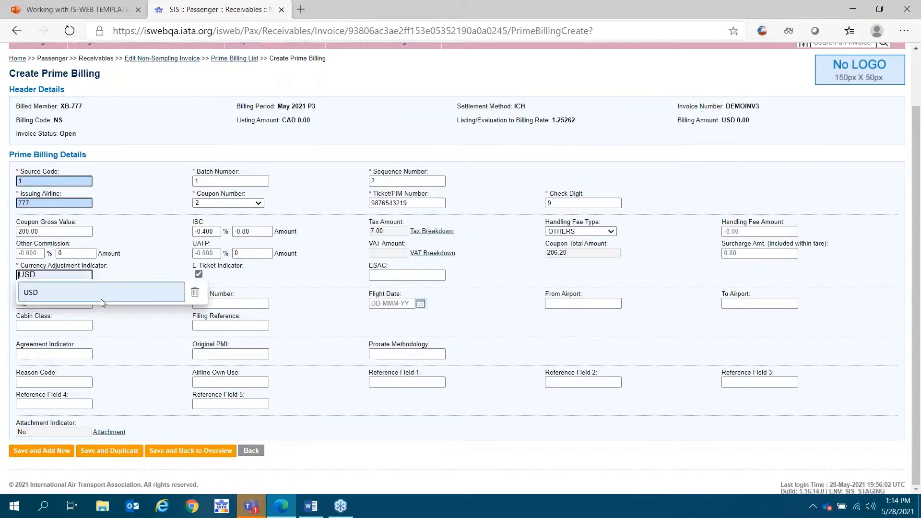
pyautogui.click(95, 297)
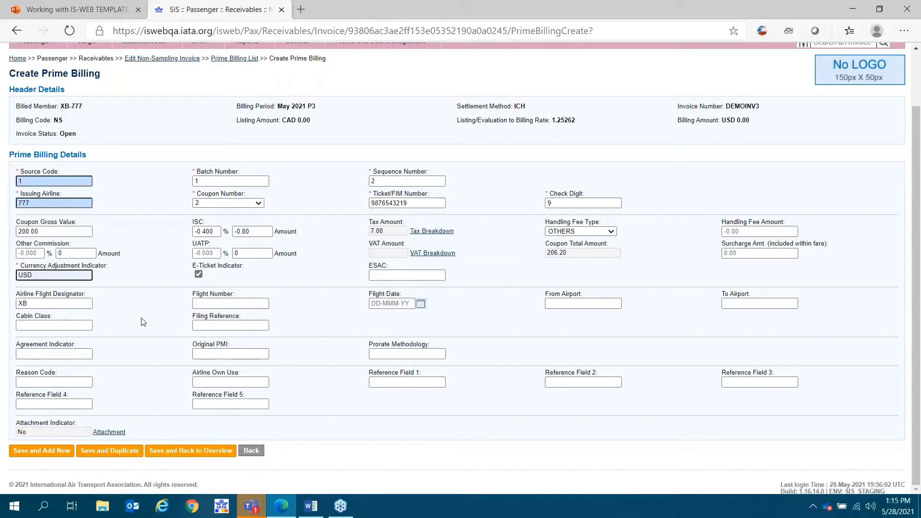
pyautogui.press('Tab')
pyautogui.press('Tab')
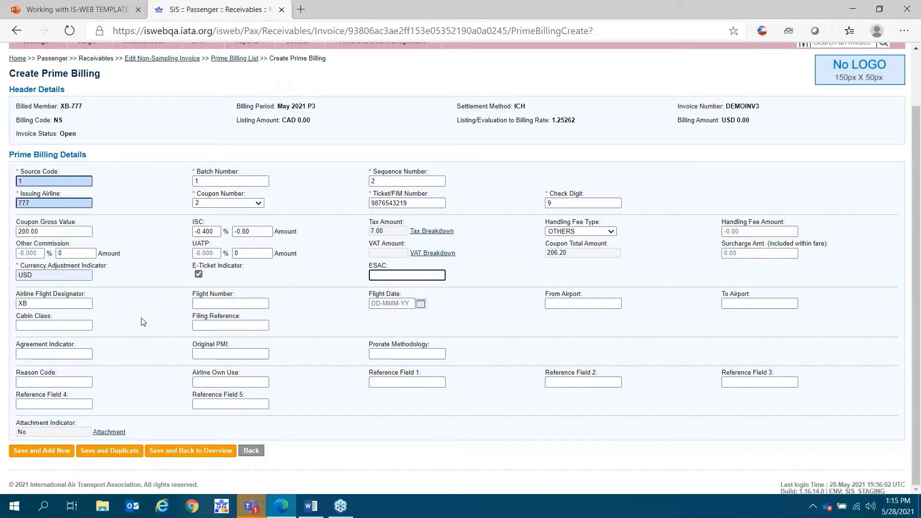
pyautogui.write('8765439')
pyautogui.press('Tab')
pyautogui.press('Tab')
pyautogui.press('Tab')
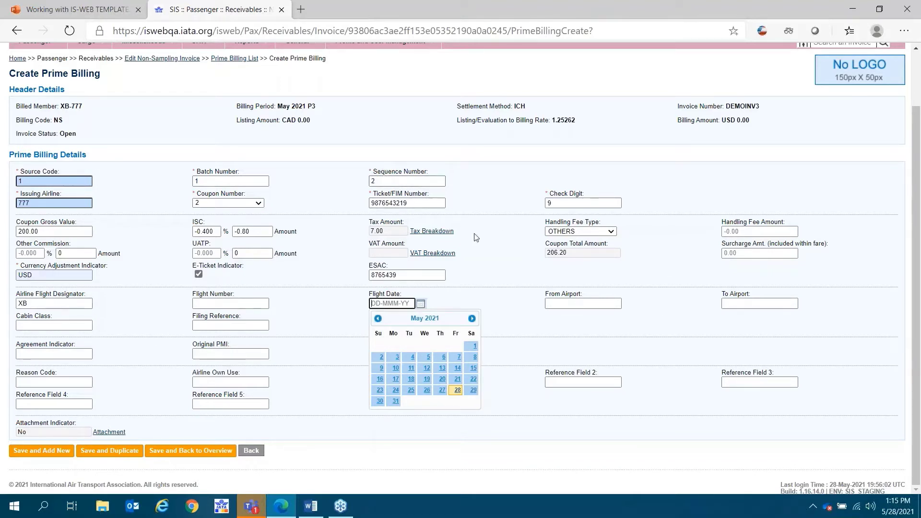
pyautogui.click(499, 309)
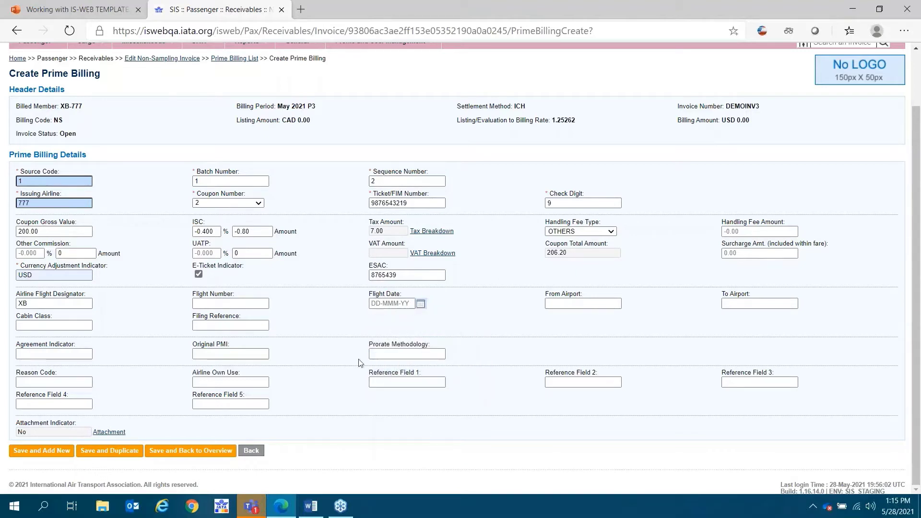
# Step: Attempt to save the coupon and review the errors about missing flight details
pyautogui.click(198, 452)
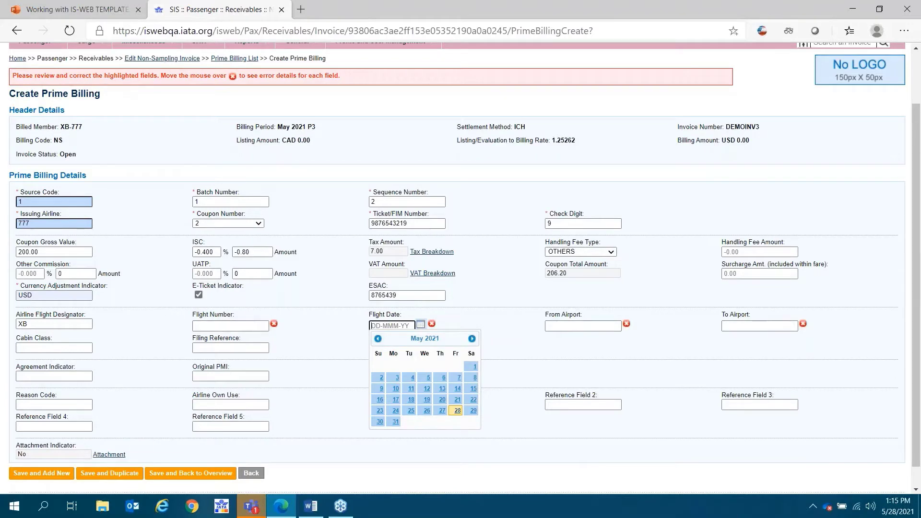
pyautogui.scroll(-1, 319, 381)
pyautogui.scroll(2, 321, 382)
pyautogui.scroll(1, 320, 382)
pyautogui.scroll(-2, 320, 382)
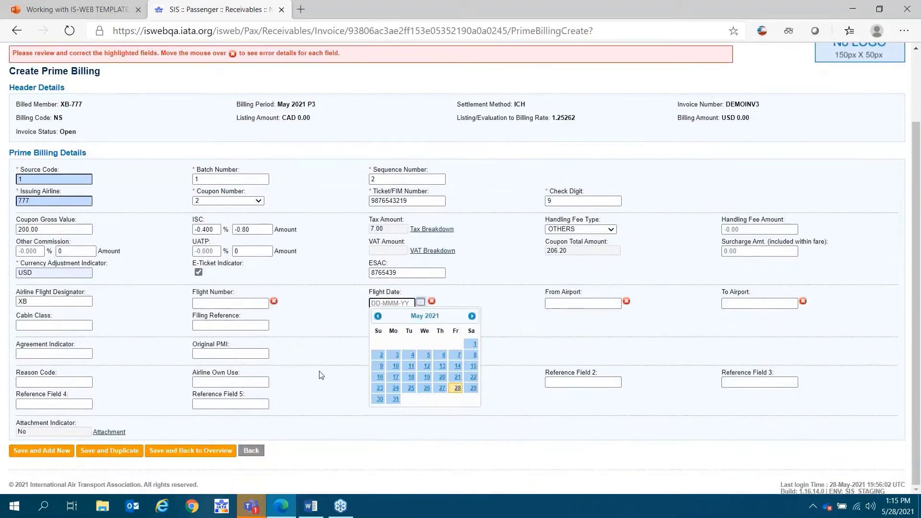
pyautogui.moveTo(274, 304)
pyautogui.click(336, 346)
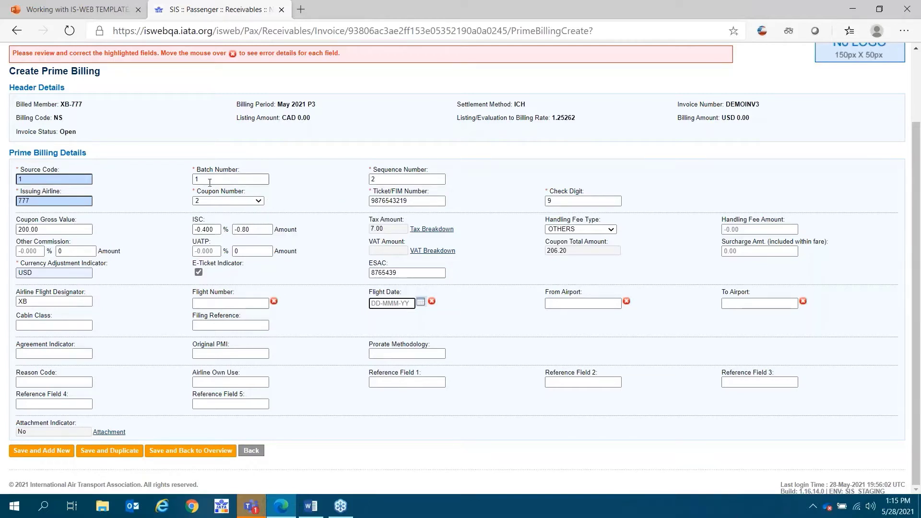
# Step: Enter flight number 1224 with flight date 24 May 2021
pyautogui.click(244, 303)
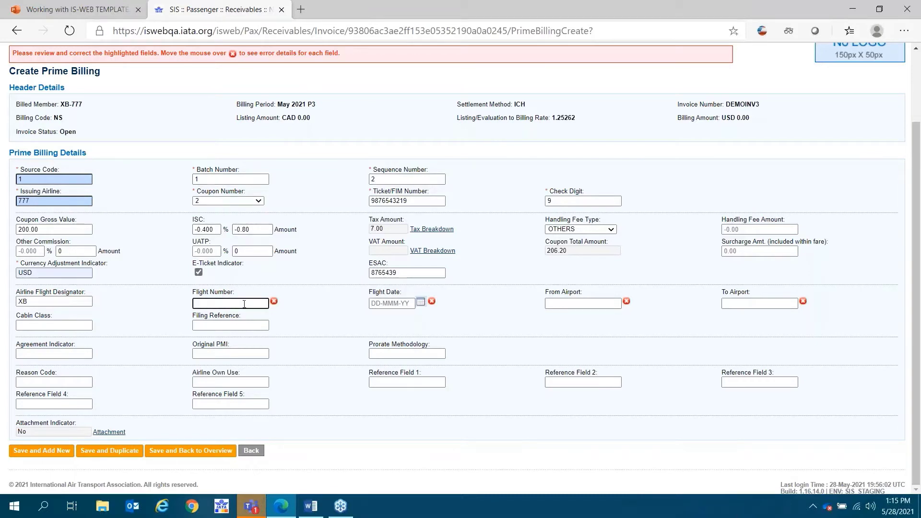
pyautogui.write('1224')
pyautogui.press('Tab')
pyautogui.click(395, 390)
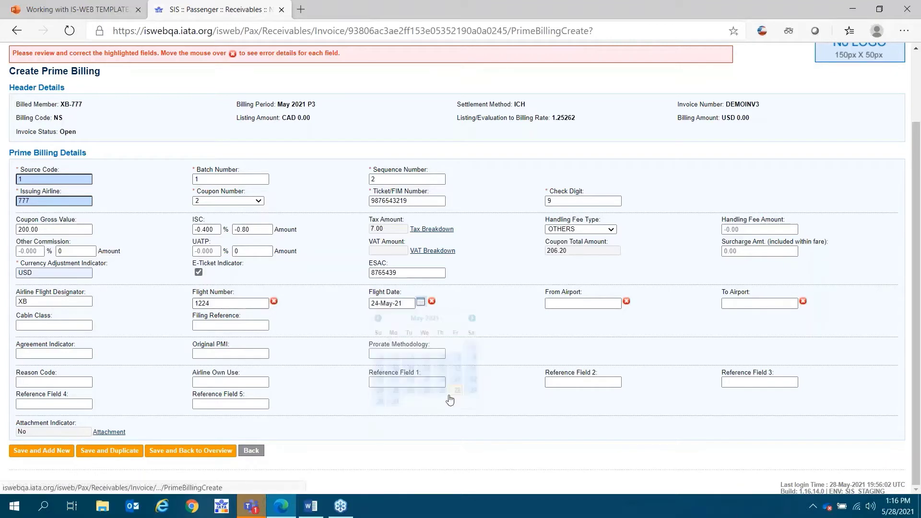
# Step: Enter PHX as the departure airport and LHR as the arrival airport
pyautogui.click(577, 302)
pyautogui.write('PH')
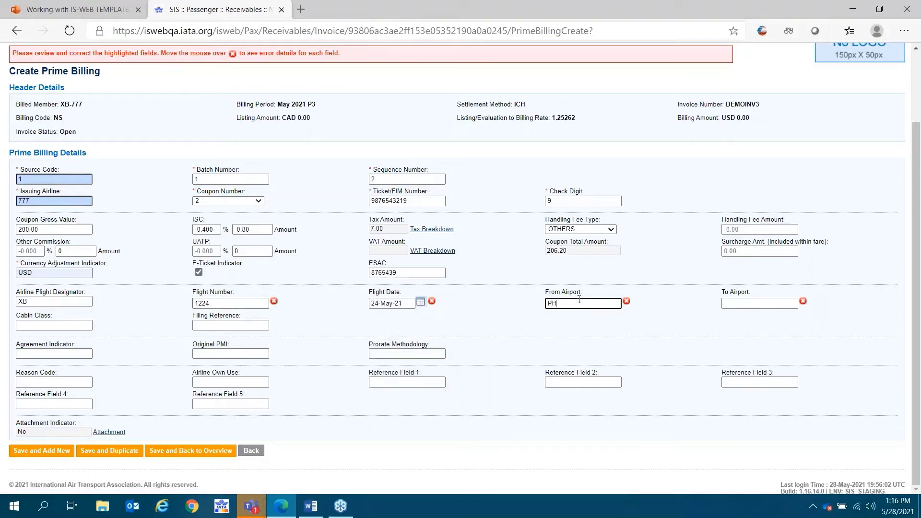
pyautogui.write('X')
pyautogui.press('Tab')
pyautogui.write('LHR')
pyautogui.press('Tab')
pyautogui.press('Tab')
pyautogui.press('Tab')
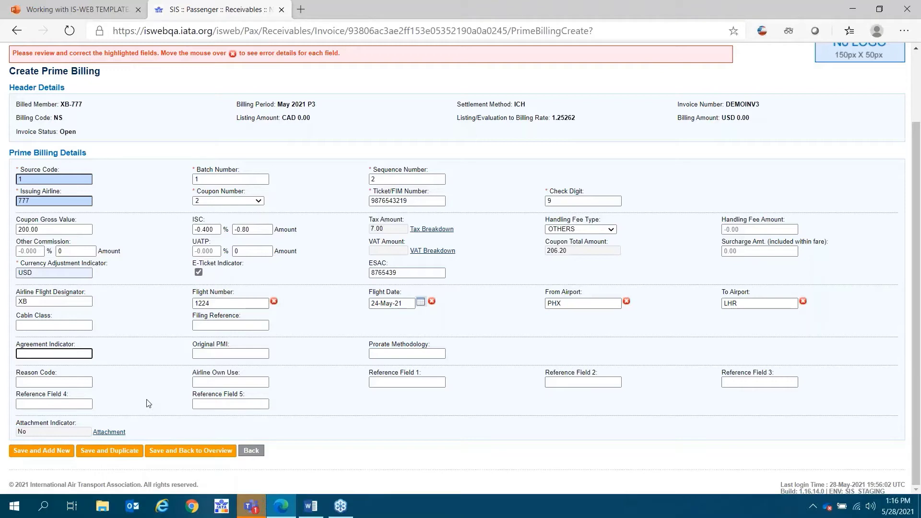
pyautogui.scroll(2, 149, 403)
pyautogui.scroll(-1, 149, 402)
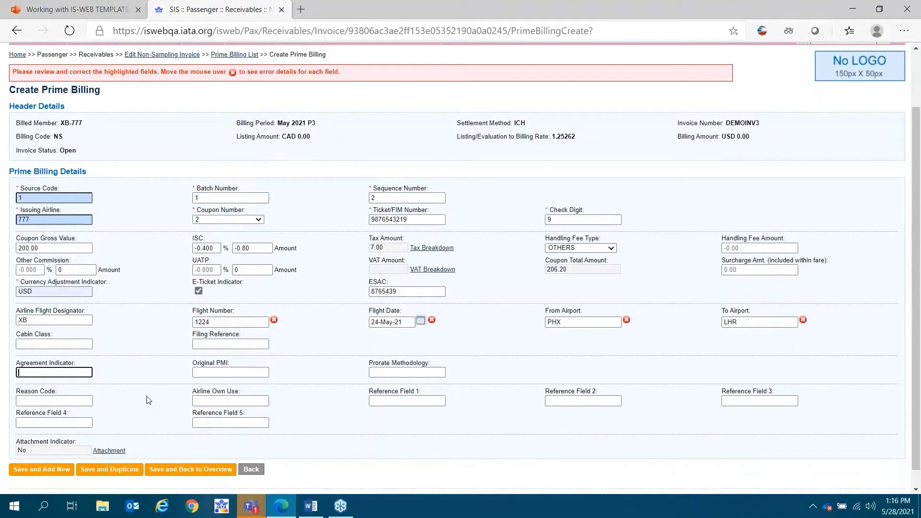
pyautogui.scroll(1, 147, 399)
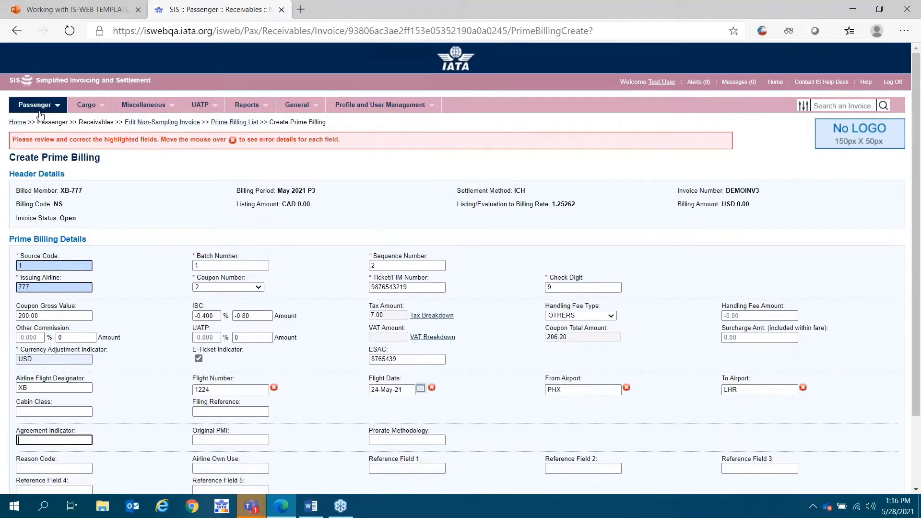
pyautogui.moveTo(40, 108)
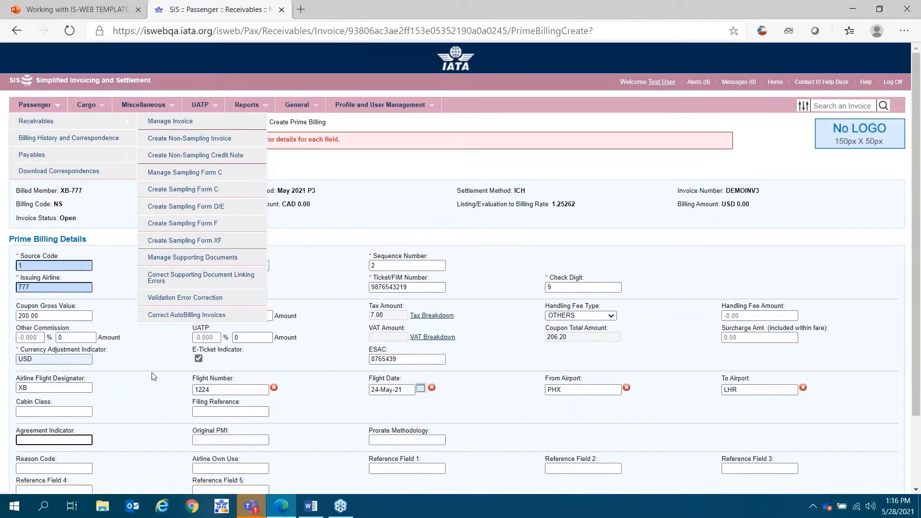
pyautogui.scroll(-1, 152, 384)
pyautogui.scroll(-3, 151, 384)
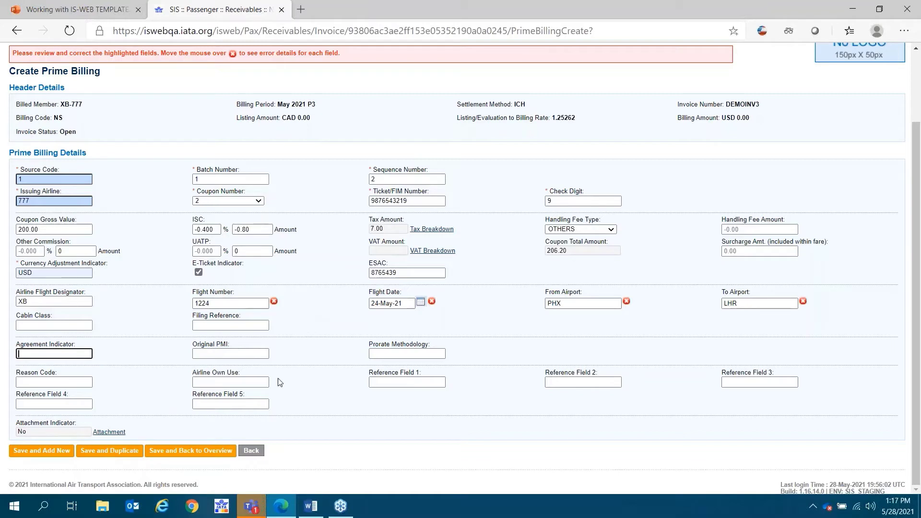
# Step: Save the prime billing coupon and return to the DEMOINV3 invoice overview
pyautogui.click(192, 451)
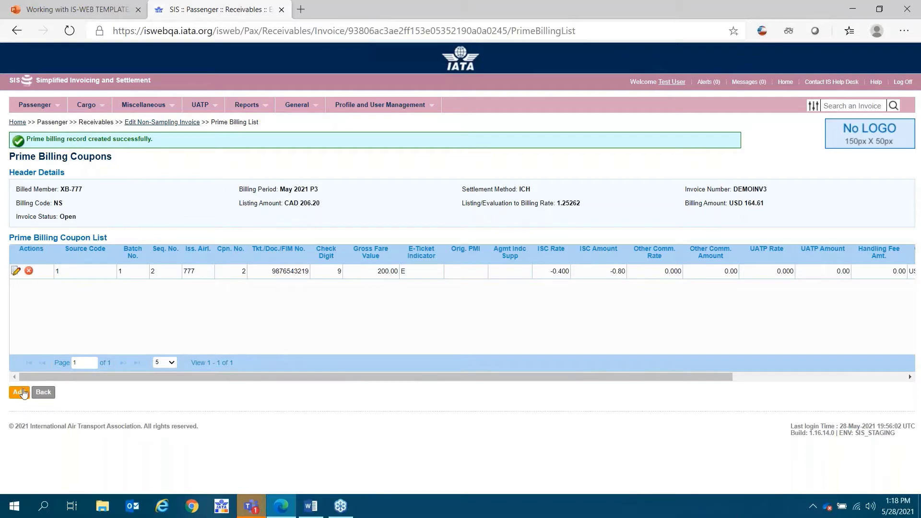
pyautogui.click(44, 393)
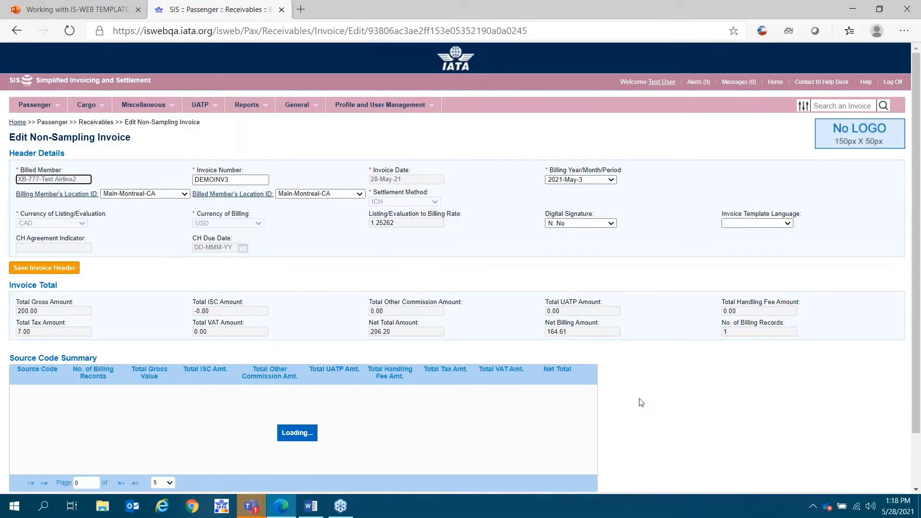
# Step: Validate invoice DEMOINV3 from the Edit Non-Sampling Invoice page
pyautogui.scroll(-2, 640, 401)
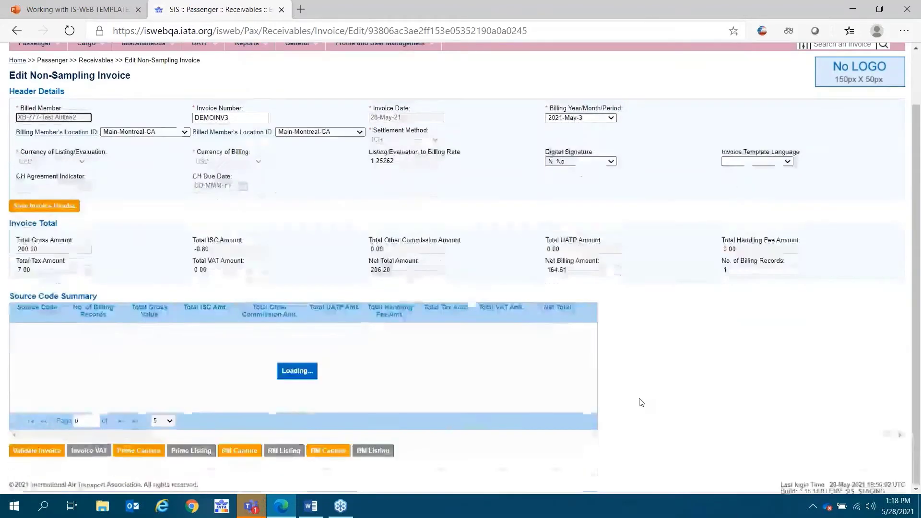
pyautogui.click(31, 451)
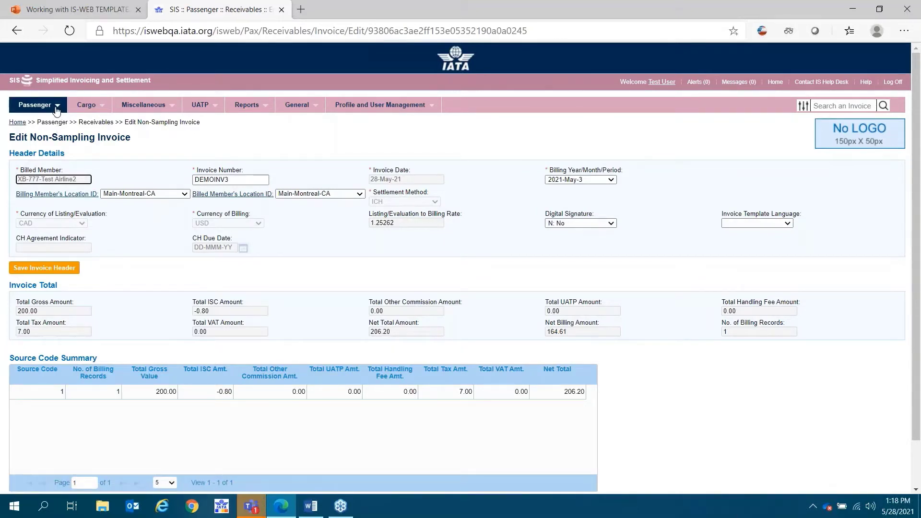
pyautogui.moveTo(56, 109)
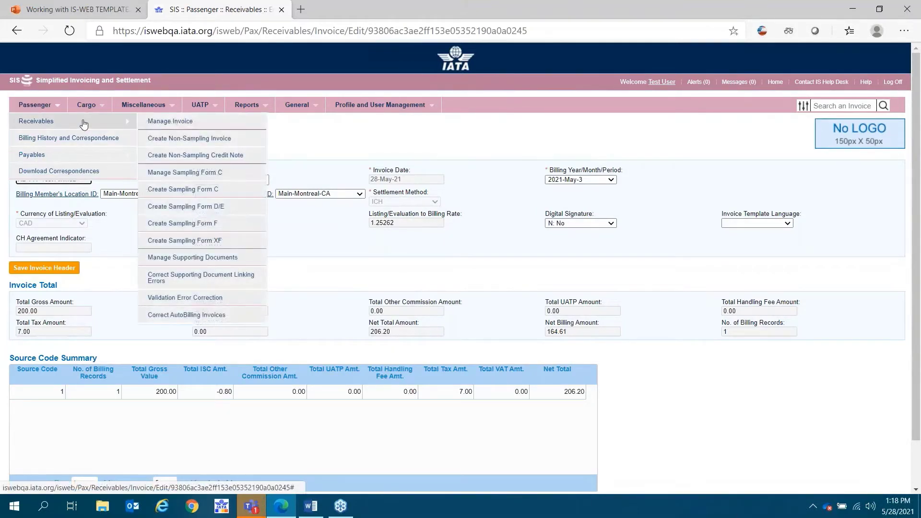
# Step: Search invoices via Passenger > Receivables > Manage Invoice to list DEMOINV3 as Open
pyautogui.click(165, 124)
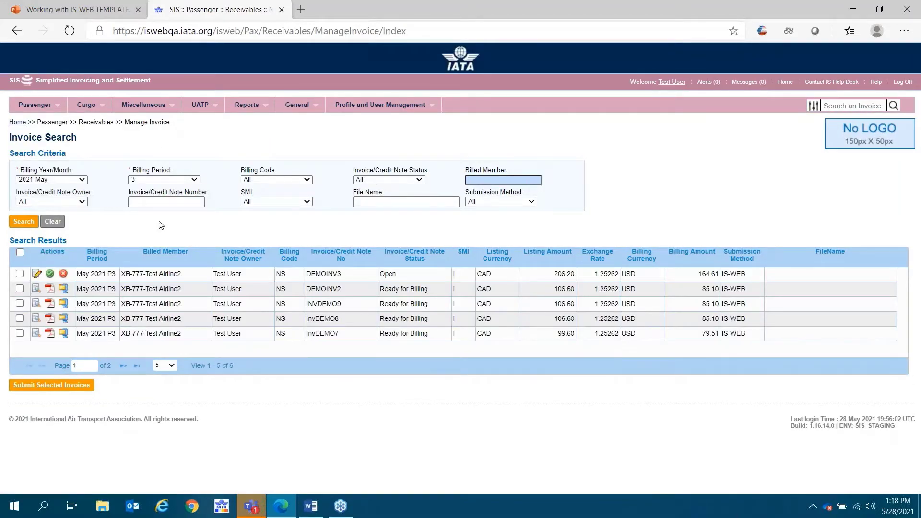
pyautogui.moveTo(28, 106)
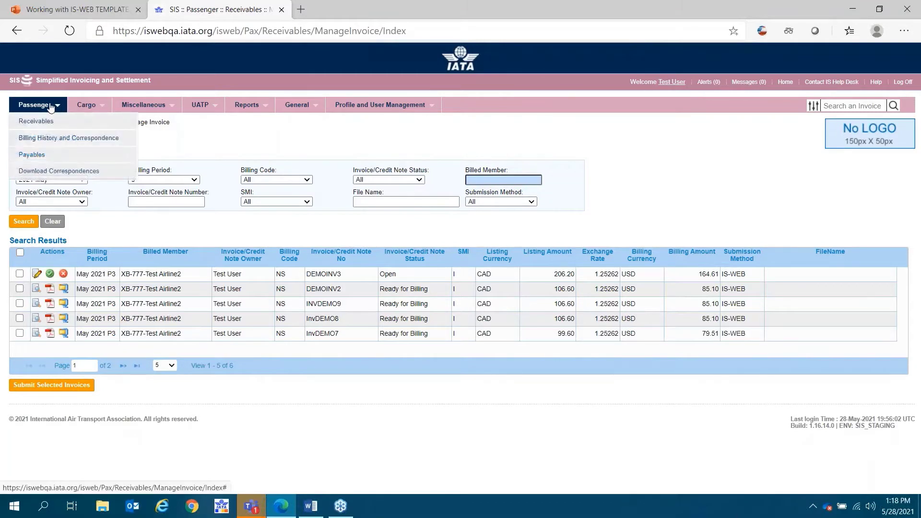
pyautogui.moveTo(57, 123)
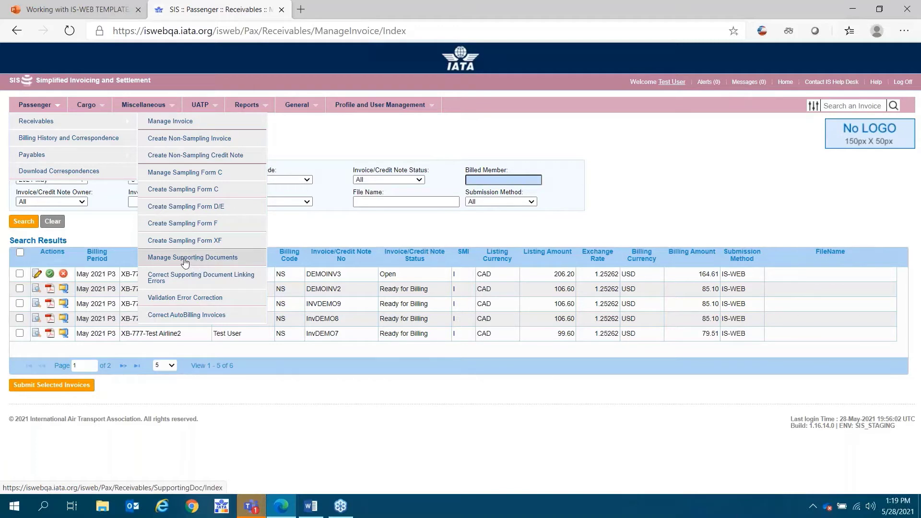
pyautogui.click(42, 111)
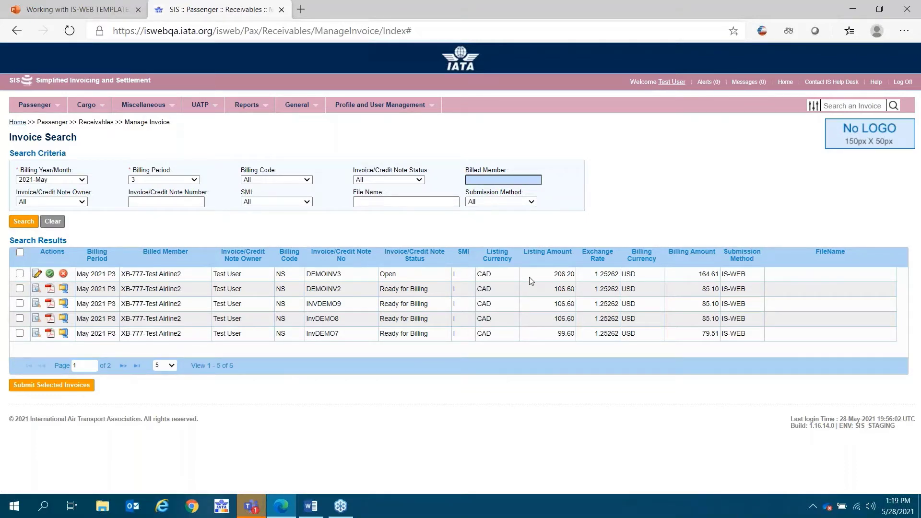
# Step: Validate and submit invoice DEMOINV3, then bring up the Miscellaneous menu
pyautogui.click(50, 273)
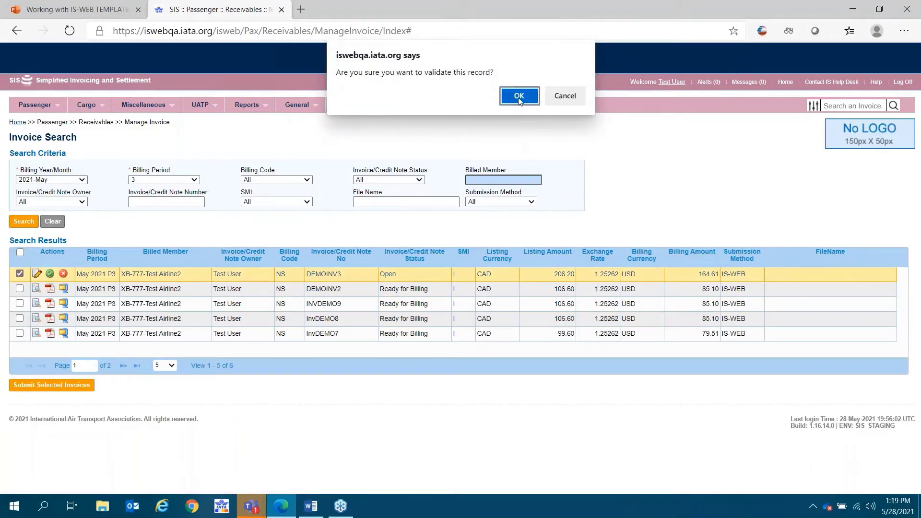
pyautogui.click(520, 95)
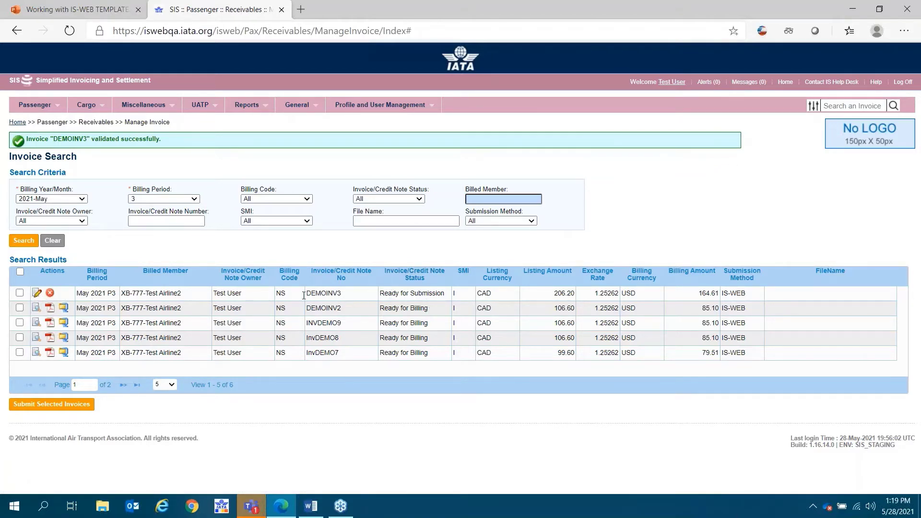
pyautogui.click(19, 294)
pyautogui.click(36, 407)
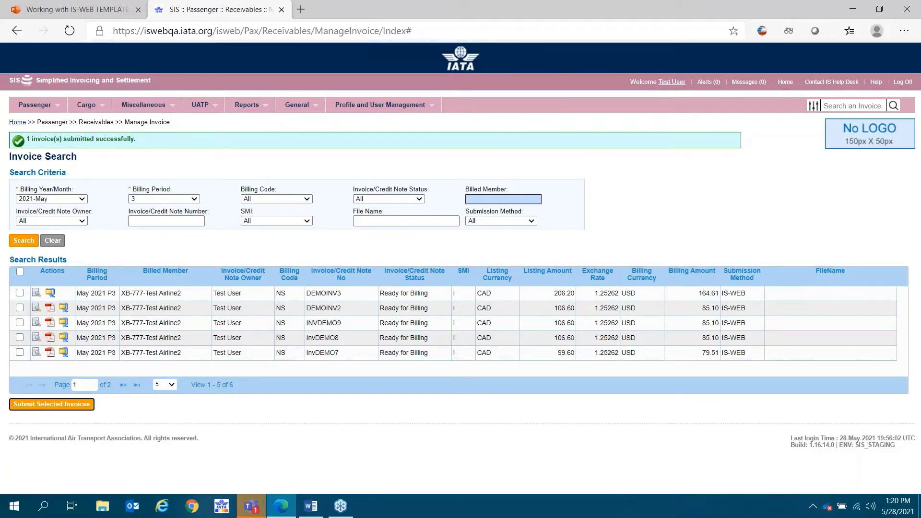
pyautogui.click(138, 107)
# Step: Create a miscellaneous credit note for XB-777-Test Airline2 numbered NoteDEMO9, adapted from NoteDEMO8
pyautogui.moveTo(170, 122)
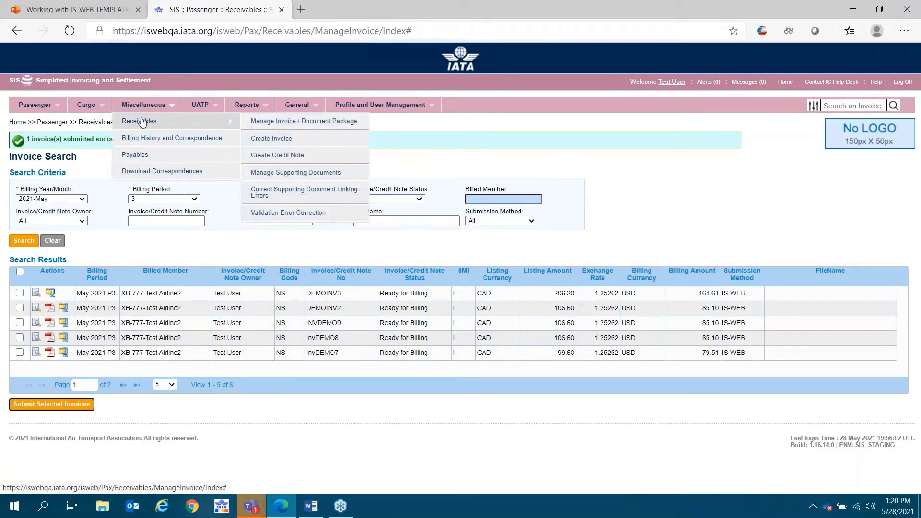
pyautogui.click(284, 157)
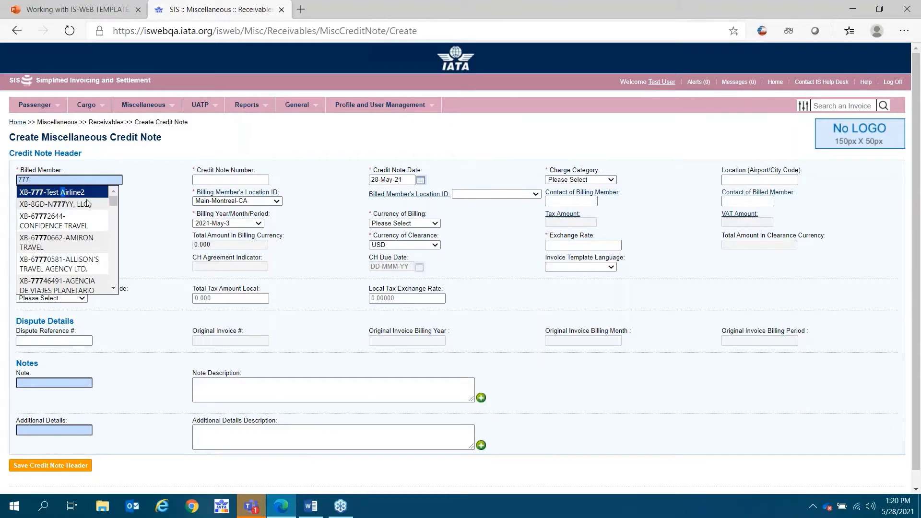
pyautogui.press('Return')
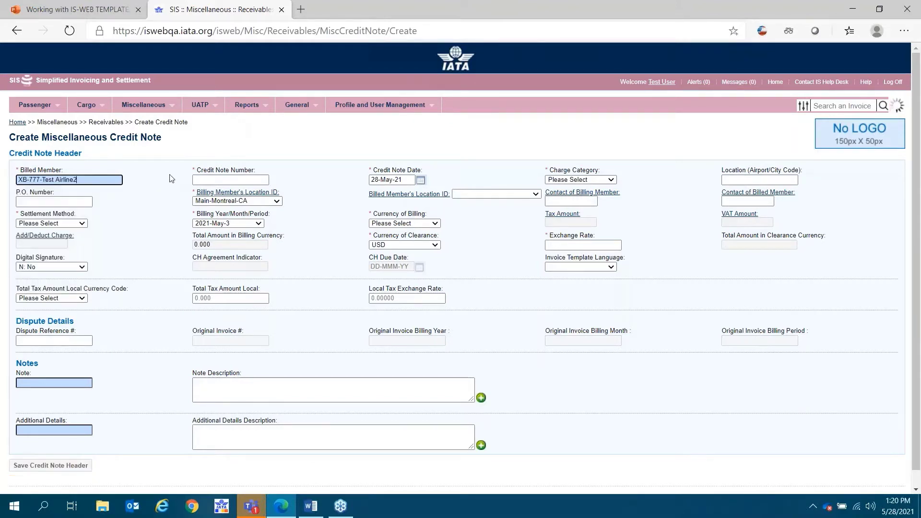
pyautogui.click(207, 180)
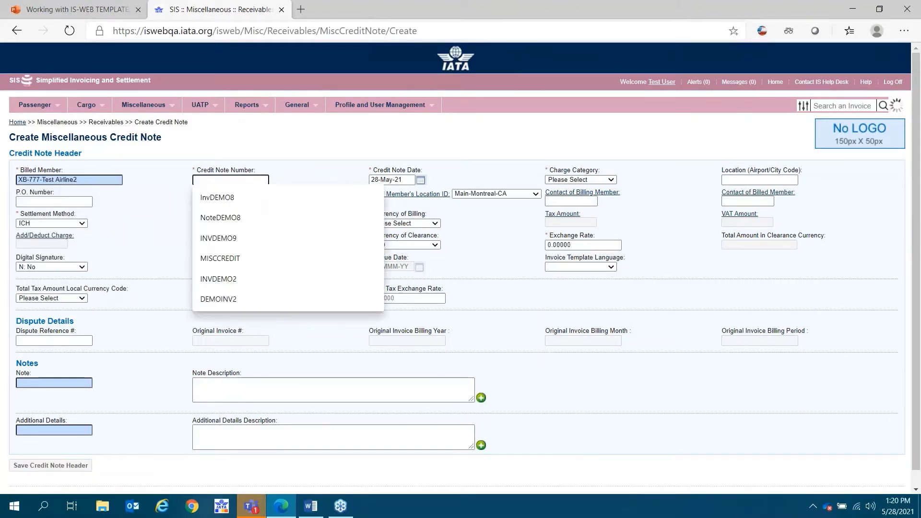
pyautogui.click(220, 217)
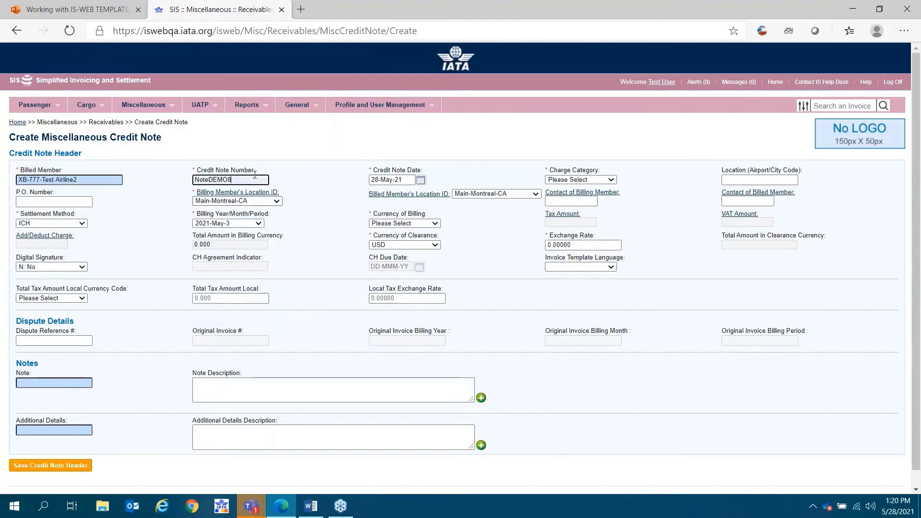
pyautogui.press('BackSpace')
pyautogui.write('9')
pyautogui.press('Tab')
pyautogui.press('Tab')
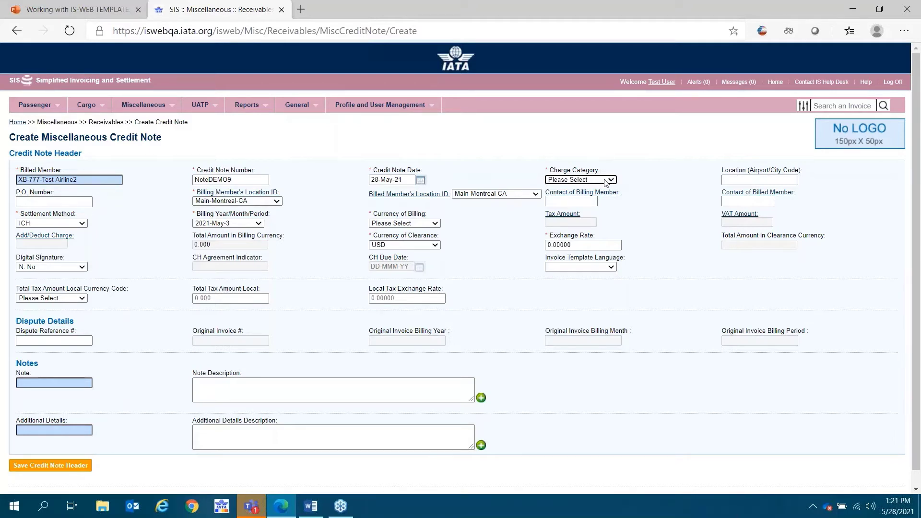
# Step: Choose Finance charge category, ICH settlement, period 2021-Jun-2 and CAD-Canadian Dollar billing currency
pyautogui.click(606, 183)
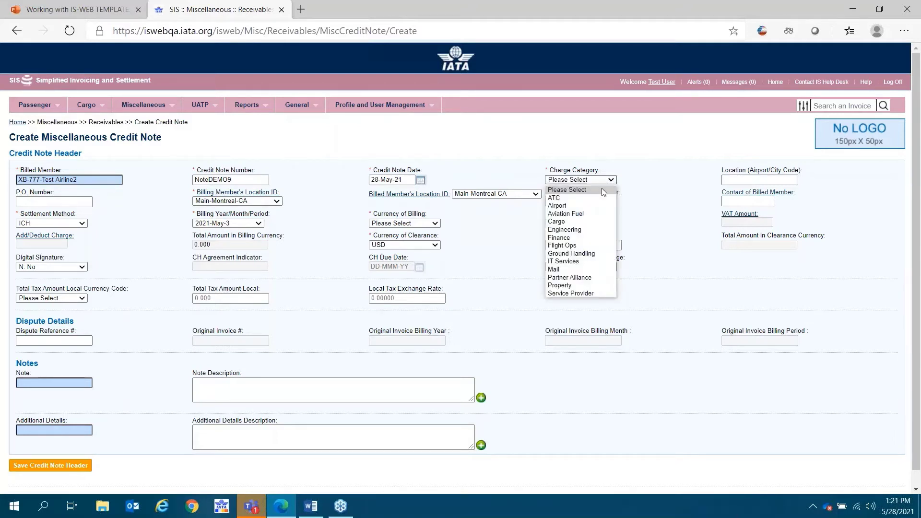
pyautogui.click(587, 238)
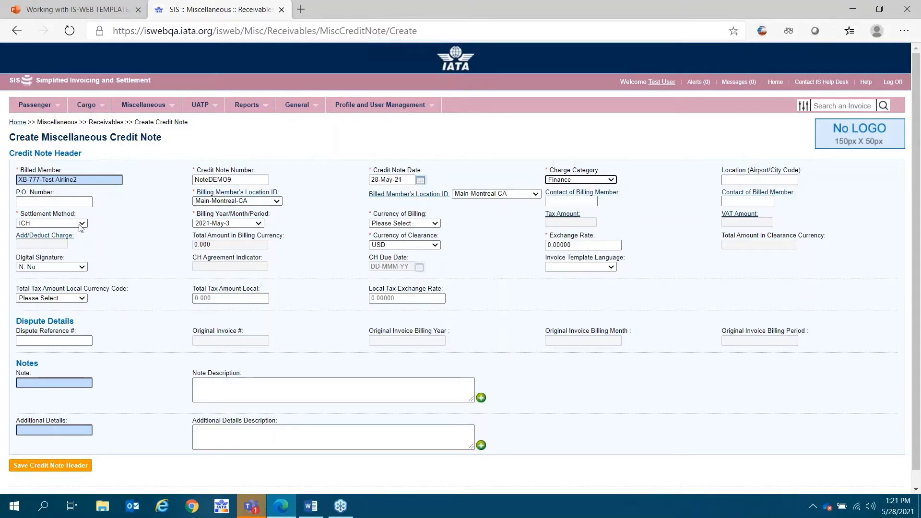
pyautogui.click(81, 223)
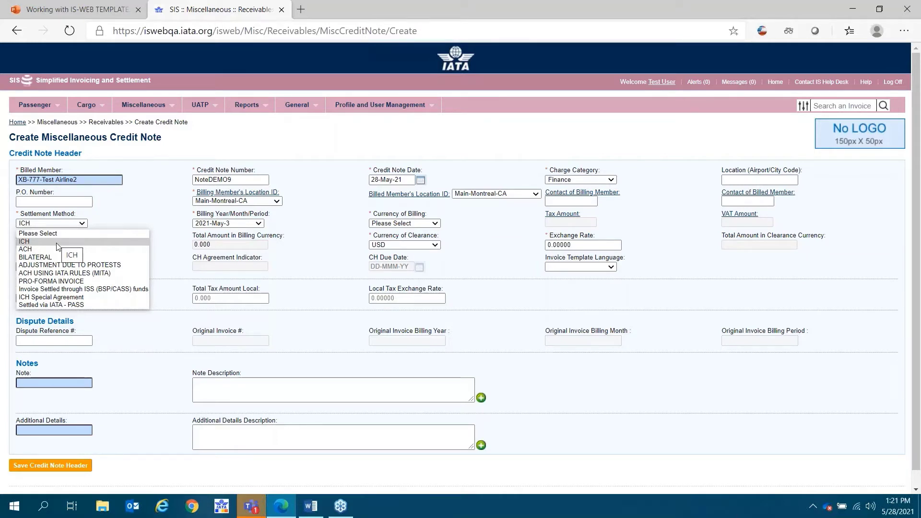
pyautogui.click(57, 243)
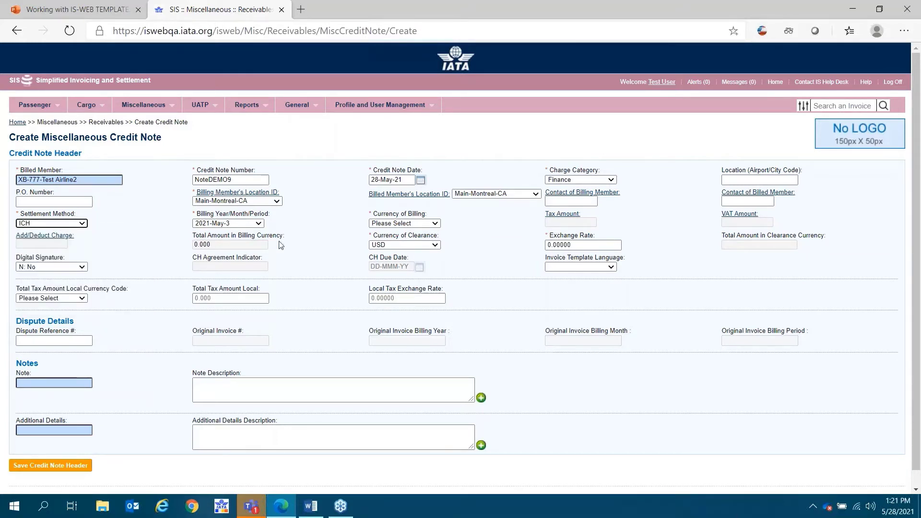
pyautogui.click(247, 225)
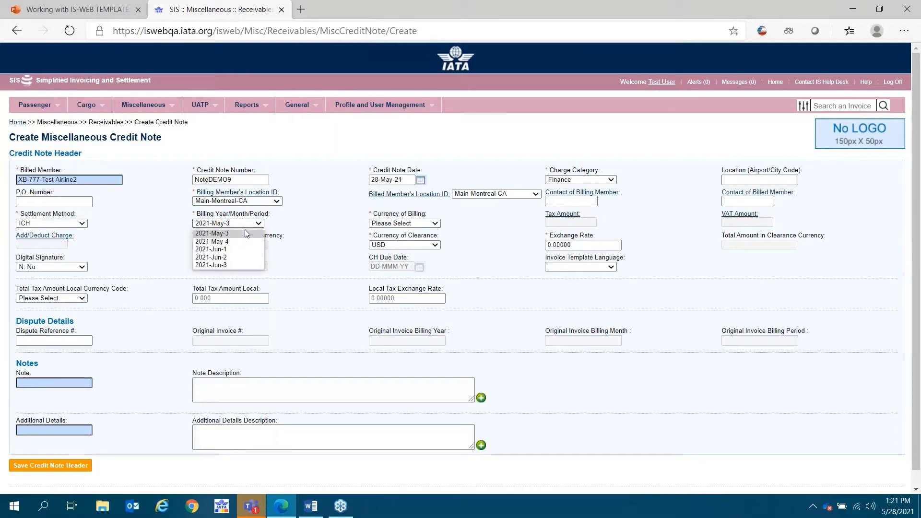
pyautogui.click(241, 258)
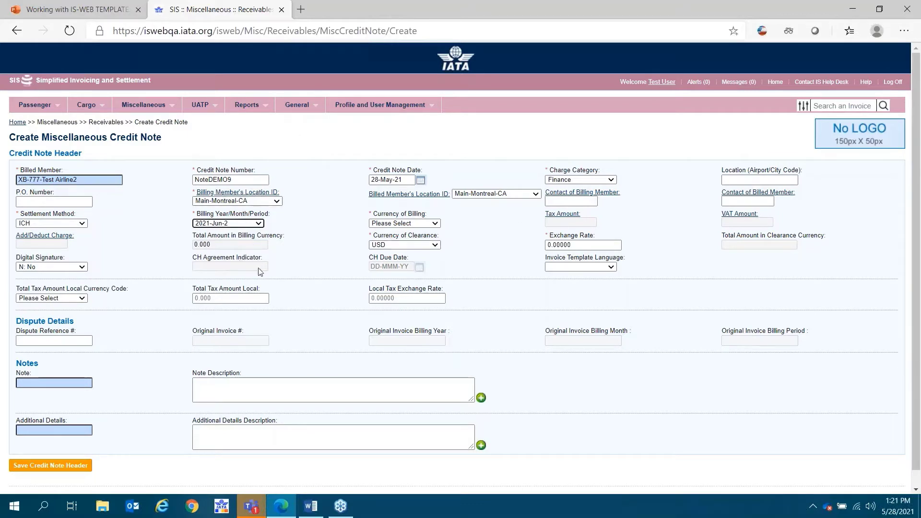
pyautogui.click(420, 224)
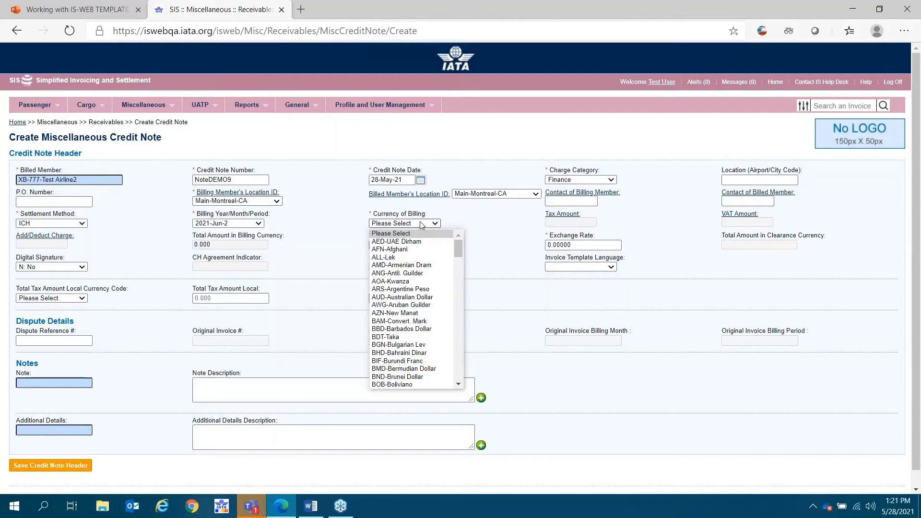
pyautogui.press('c')
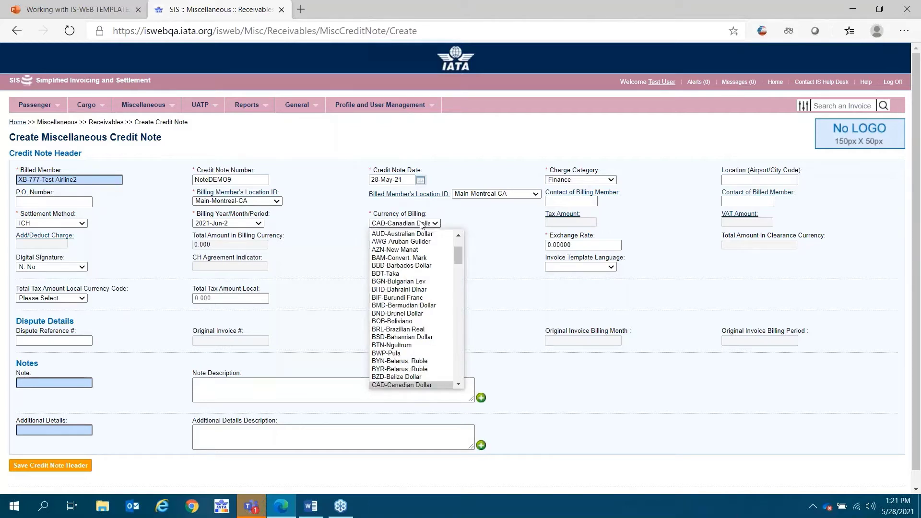
pyautogui.click(422, 224)
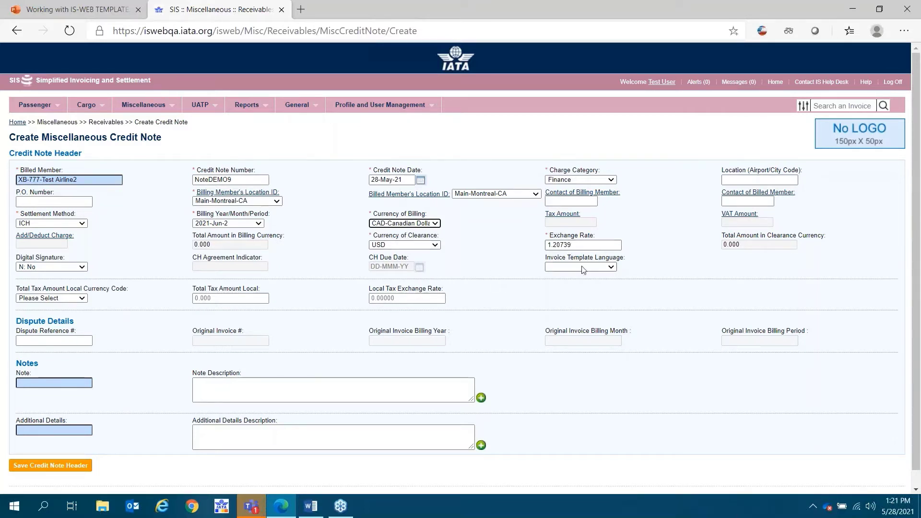
pyautogui.scroll(-1, 472, 298)
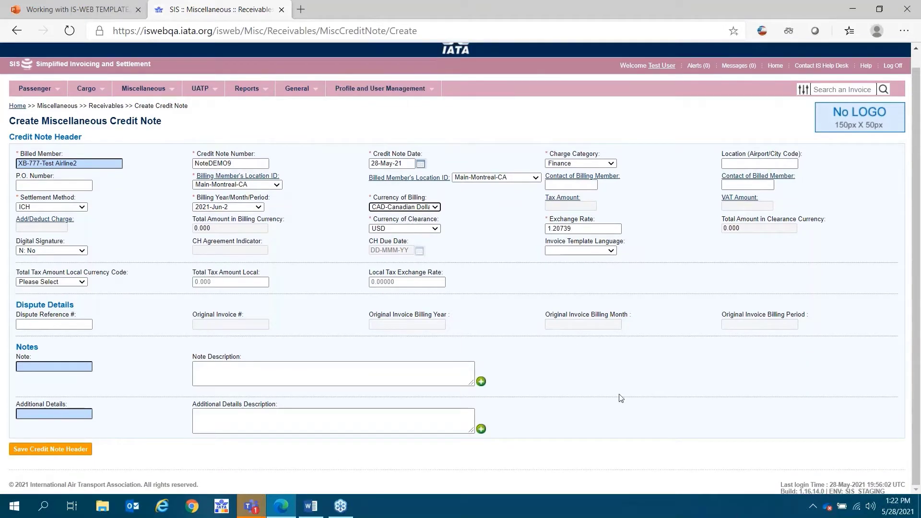
# Step: Change the duplicate credit note number NoteDEMO9 to NoteDEMO1 and save the header
pyautogui.click(53, 448)
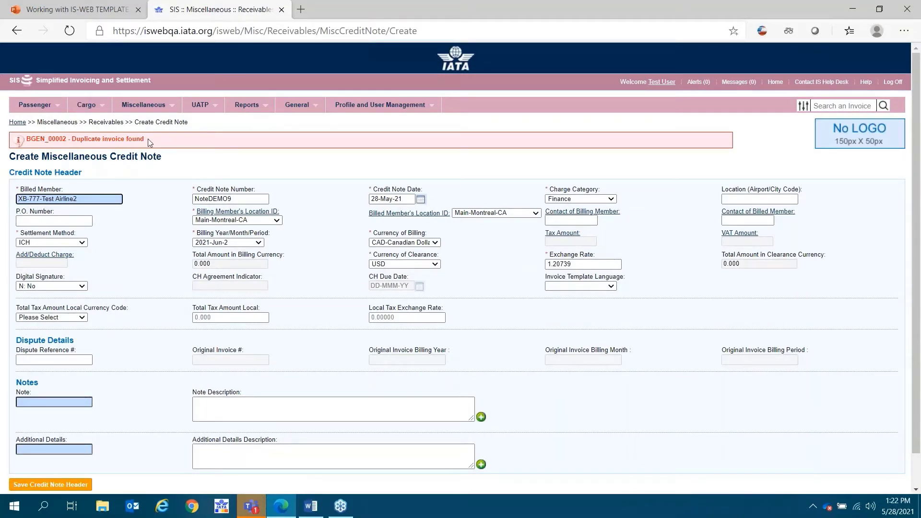
pyautogui.click(249, 199)
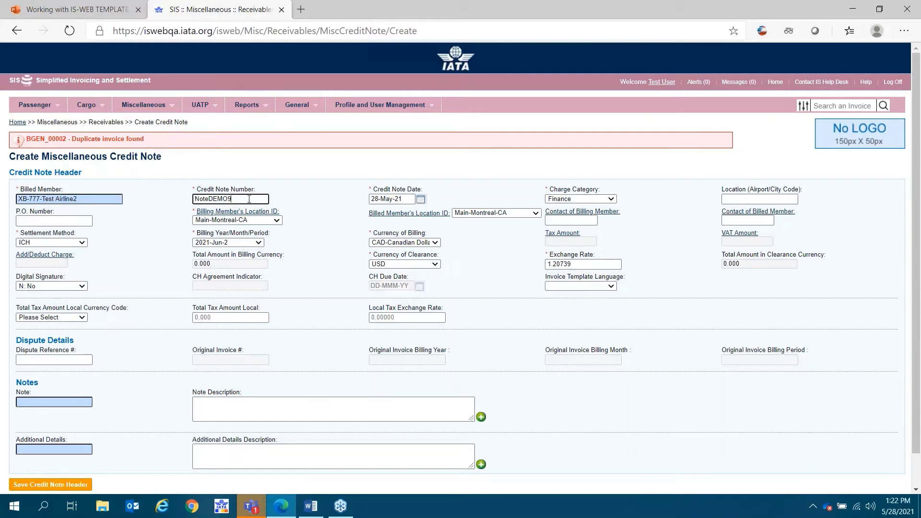
pyautogui.press('BackSpace')
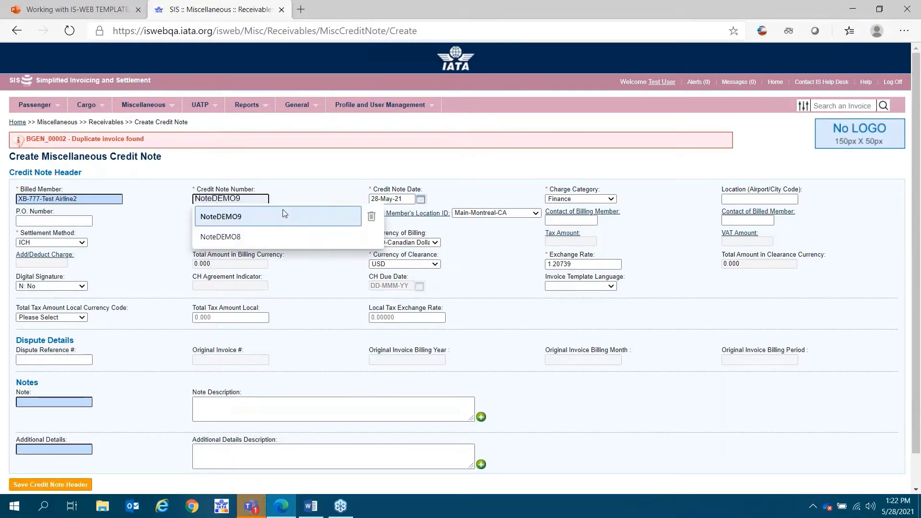
pyautogui.write('1')
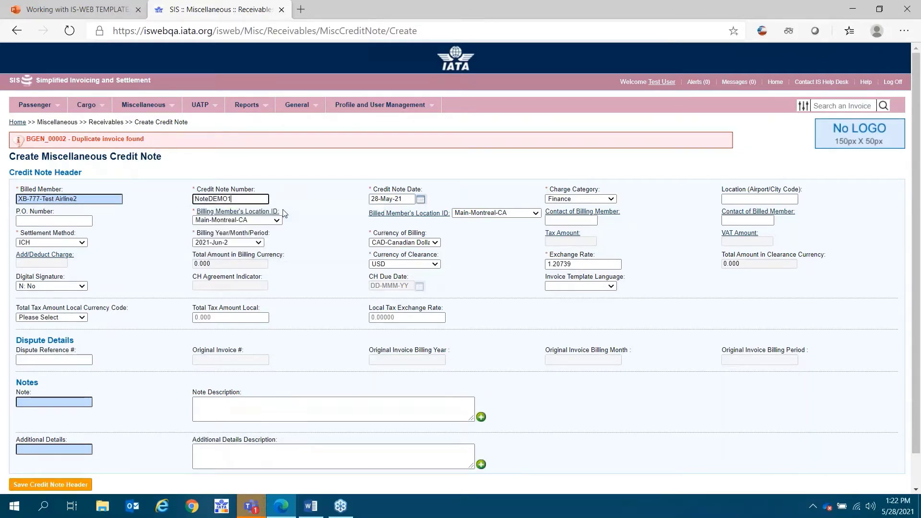
pyautogui.click(50, 485)
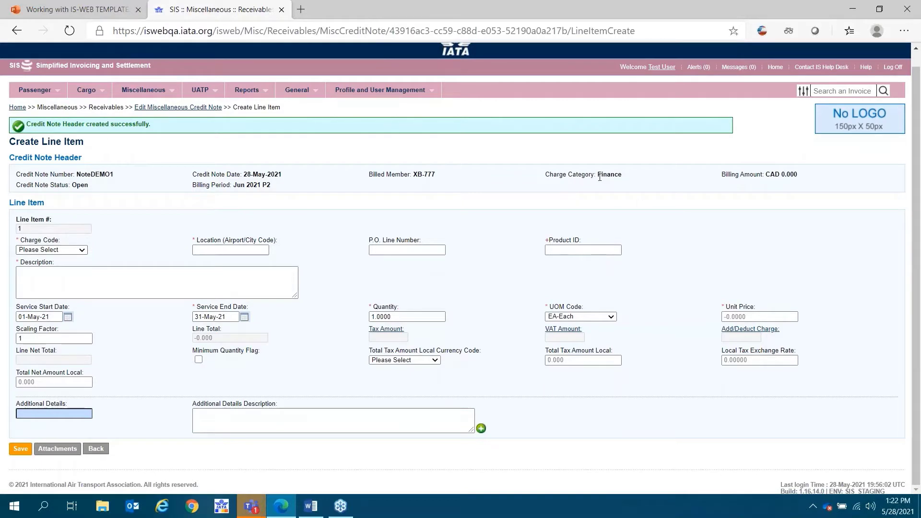
# Step: Start line item 1 with charge code Misc, location PHX and description 'Misc Finance Charge'
pyautogui.click(71, 250)
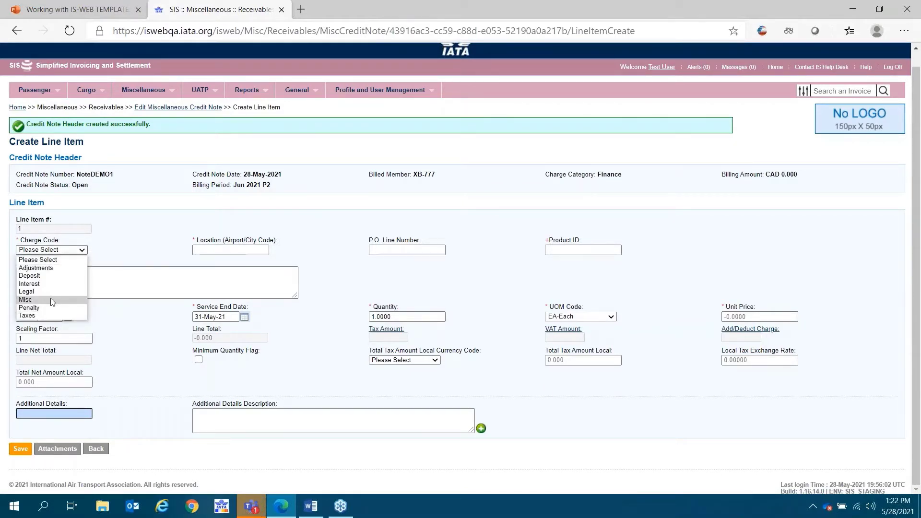
pyautogui.press('Return')
pyautogui.click(225, 250)
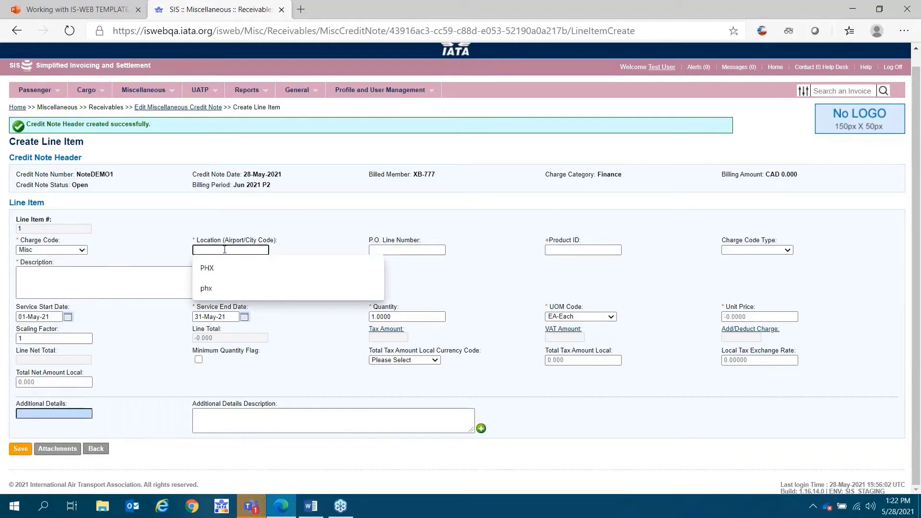
pyautogui.click(226, 267)
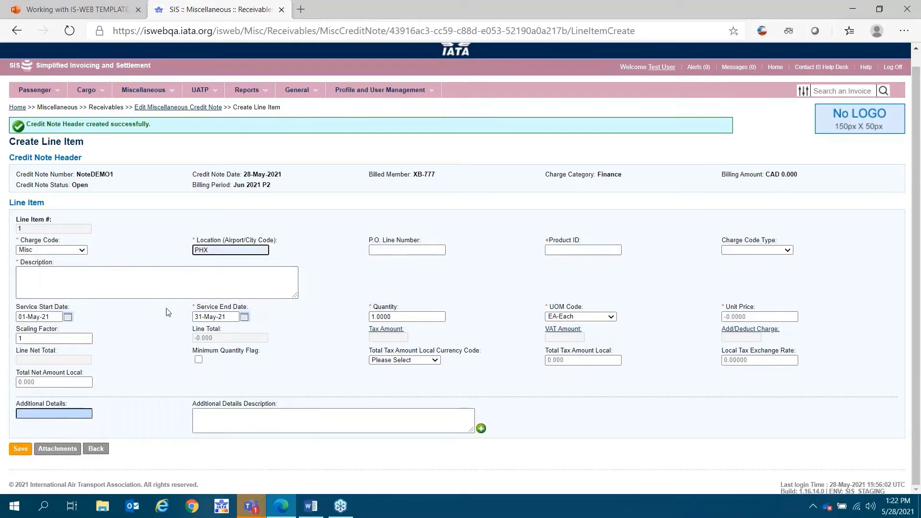
pyautogui.click(119, 291)
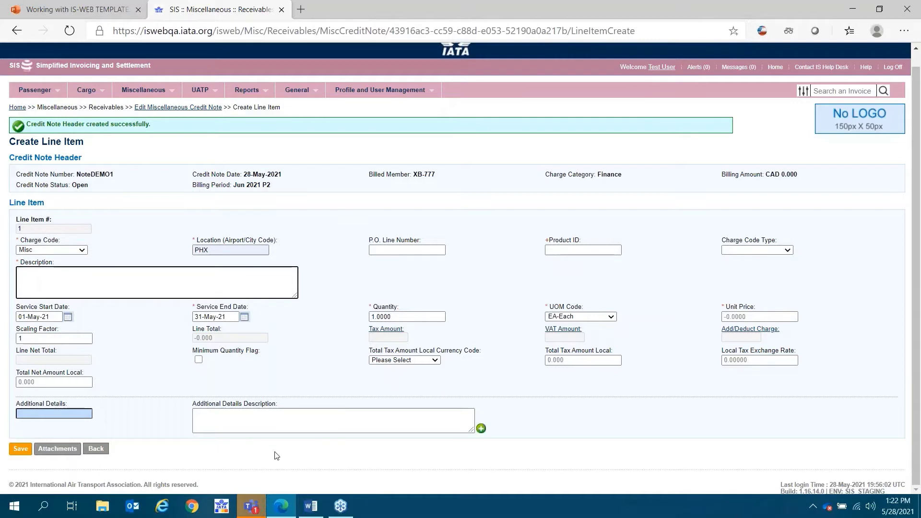
pyautogui.write('Misc Finance Charge')
# Step: Set service end date 14-May-21, unit EA-Each and unit price 450.0000
pyautogui.click(244, 317)
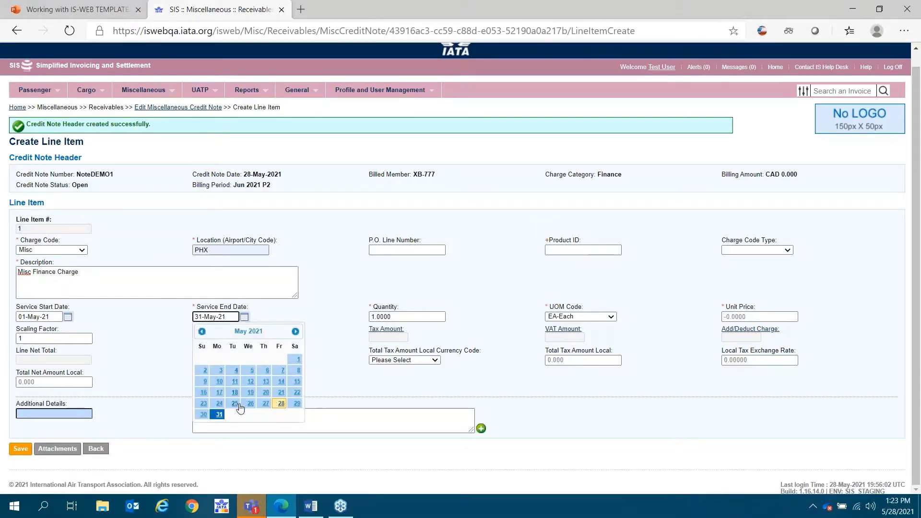
pyautogui.click(281, 381)
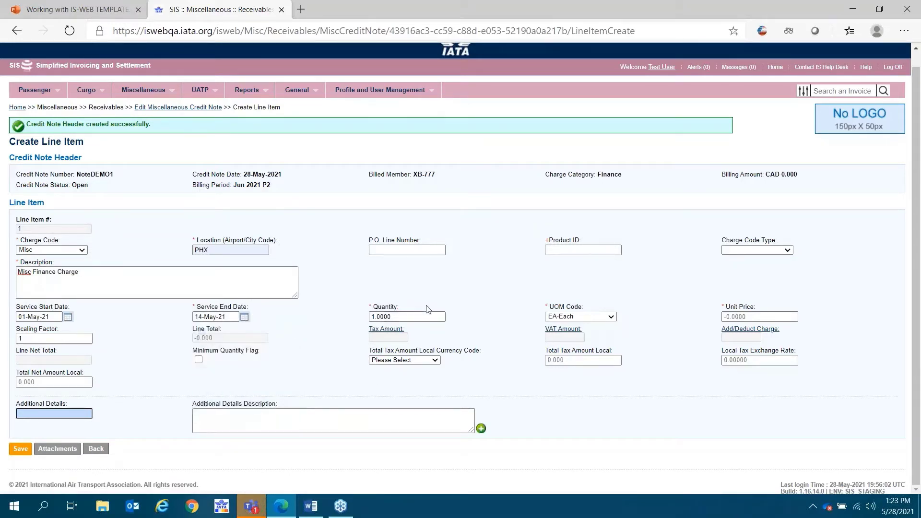
pyautogui.click(582, 316)
pyautogui.click(587, 318)
pyautogui.click(752, 317)
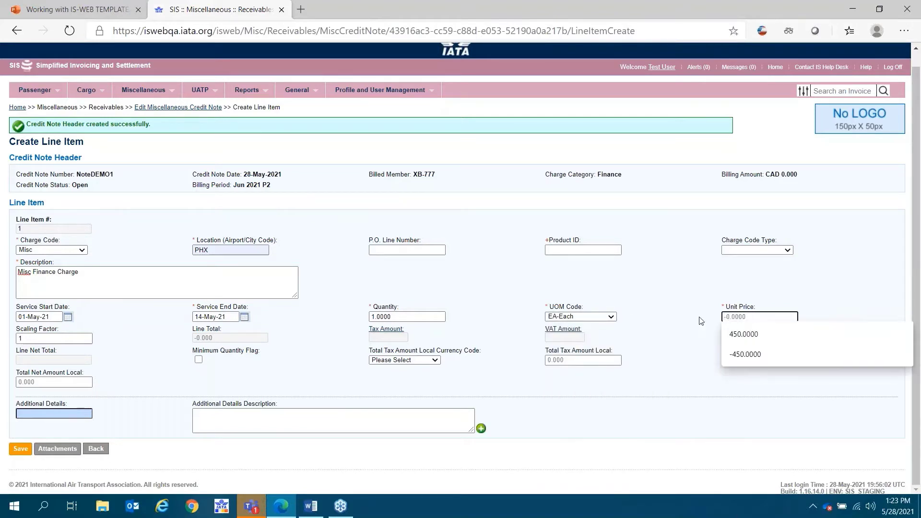
pyautogui.write('450')
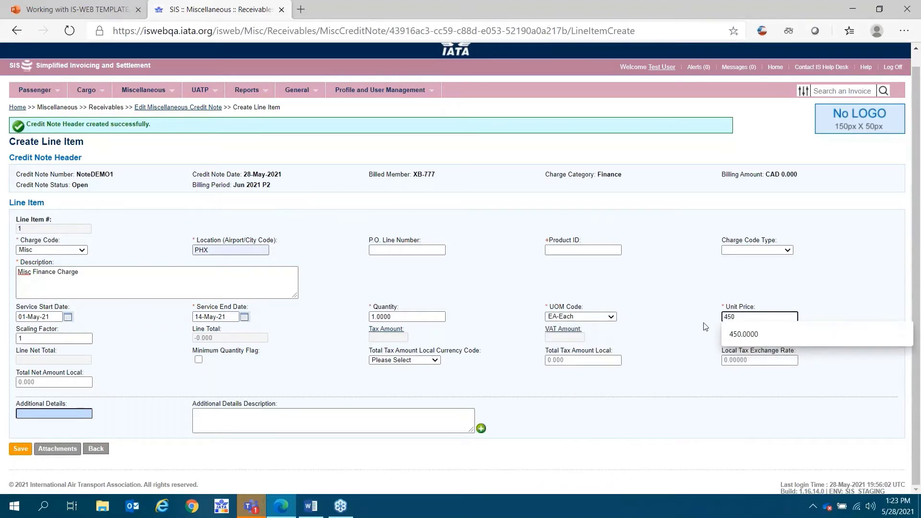
pyautogui.write('.0000')
pyautogui.press('Tab')
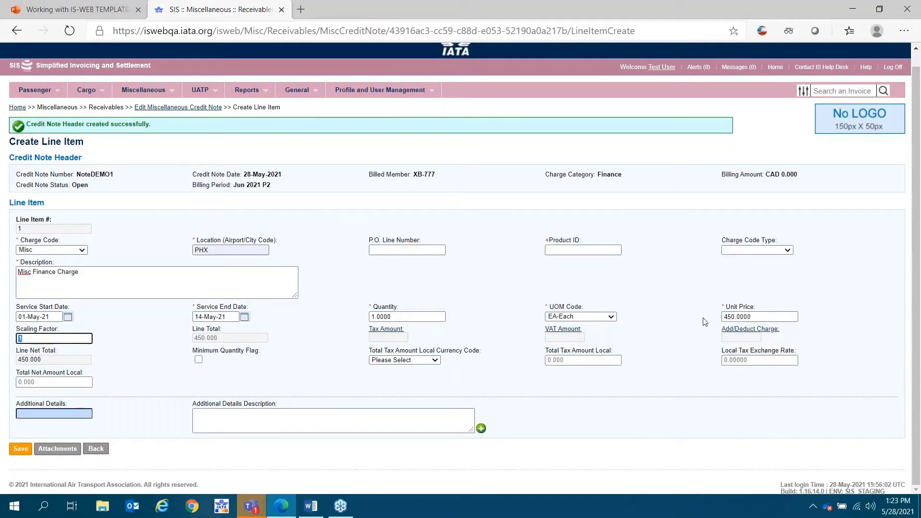
pyautogui.press('Tab')
pyautogui.press('Tab')
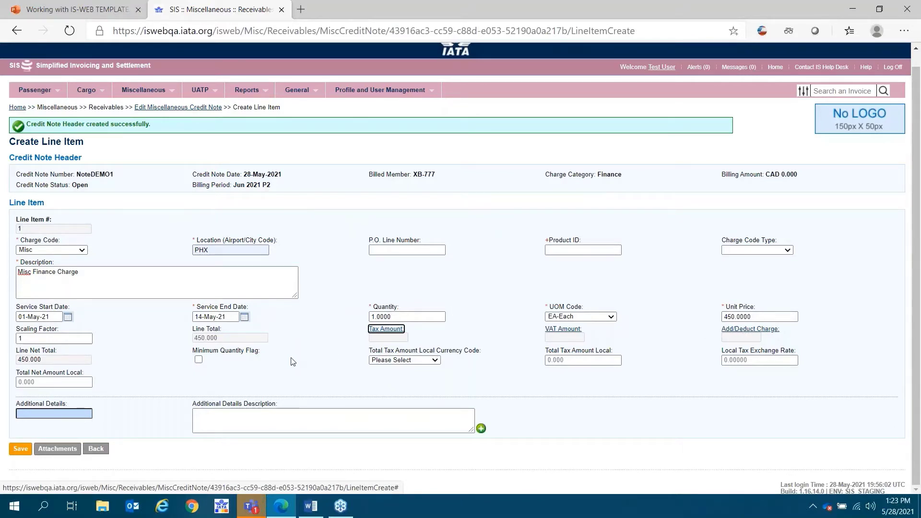
# Step: Save the 450.000 Misc Finance Charge line item and go back to credit note NoteDEMO1's edit page
pyautogui.click(19, 450)
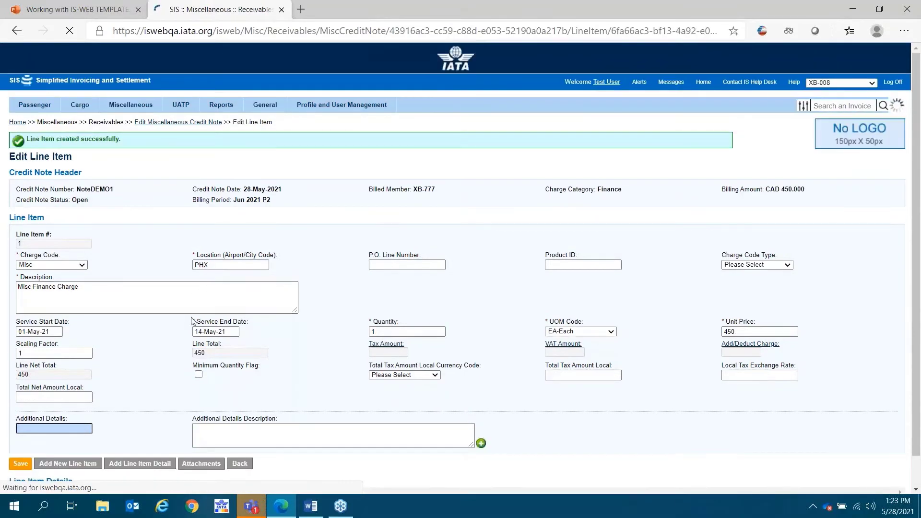
pyautogui.scroll(-4, 188, 328)
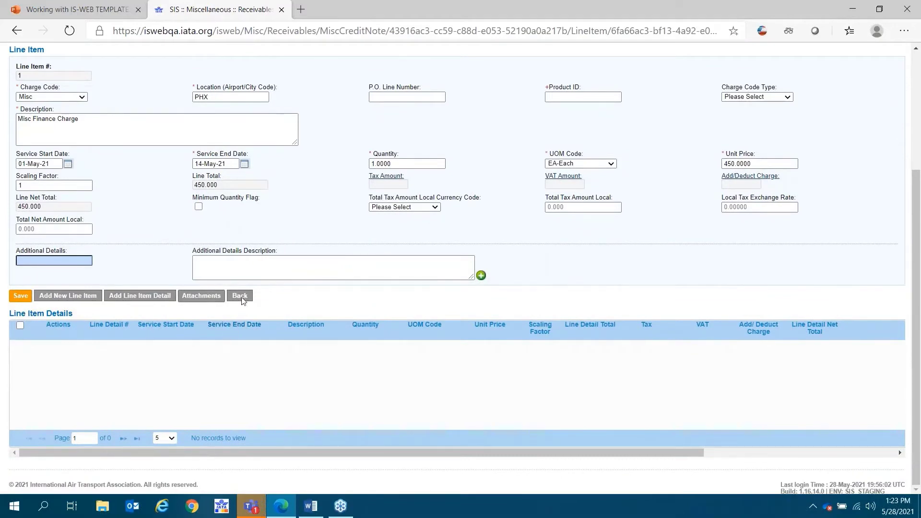
pyautogui.scroll(4, 240, 297)
pyautogui.scroll(-4, 241, 298)
pyautogui.scroll(4, 240, 300)
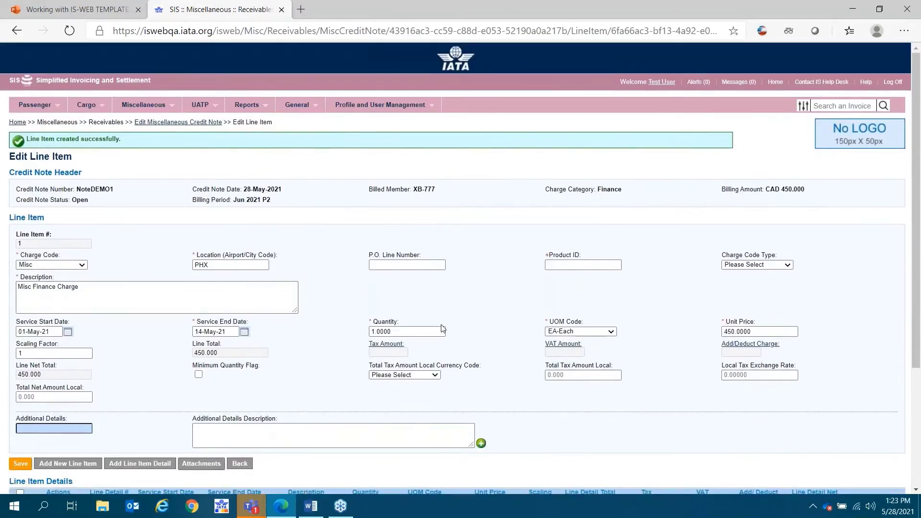
pyautogui.scroll(-4, 444, 329)
pyautogui.click(239, 296)
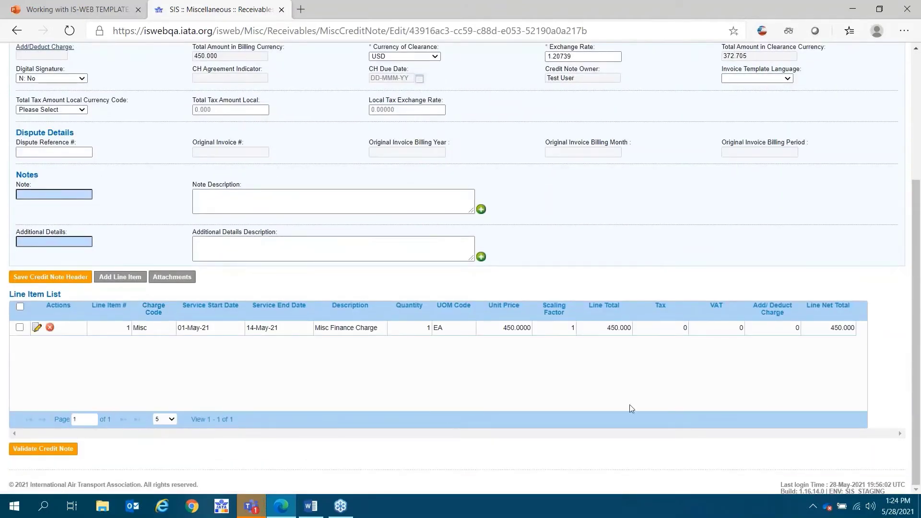
# Step: Validate NoteDEMO1 and review error BMISC_10217: credit note amounts cannot be positive
pyautogui.click(40, 451)
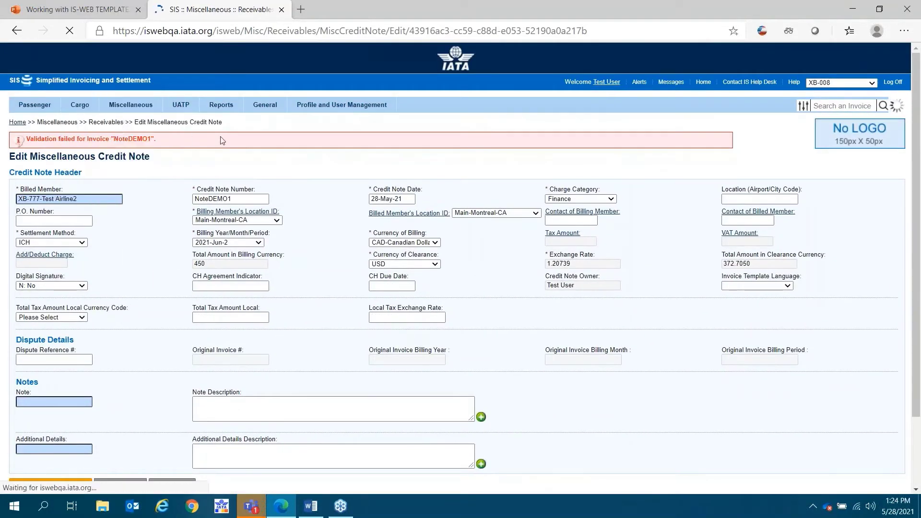
pyautogui.scroll(-7, 290, 216)
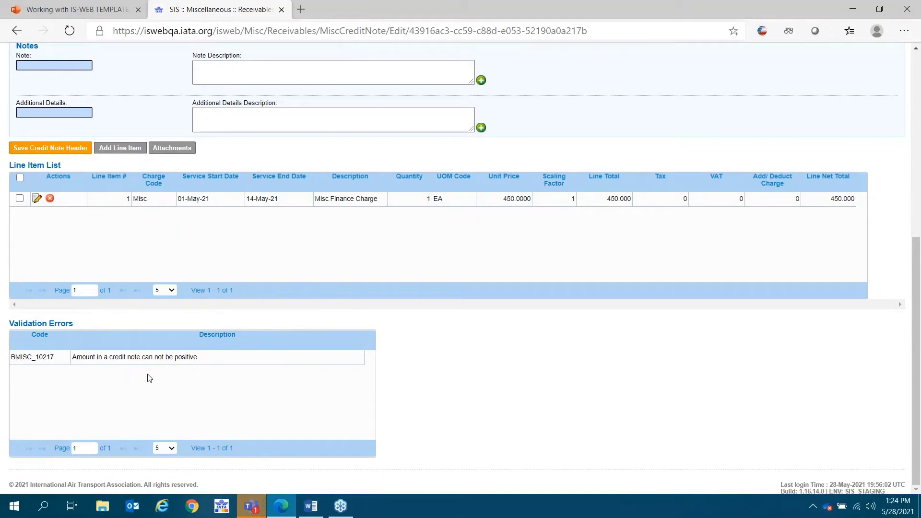
pyautogui.scroll(4, 253, 374)
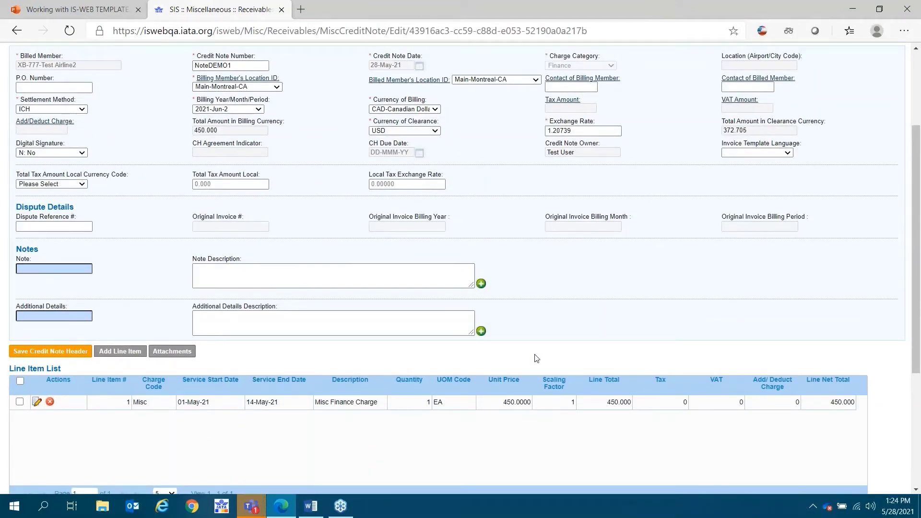
pyautogui.scroll(1, 535, 355)
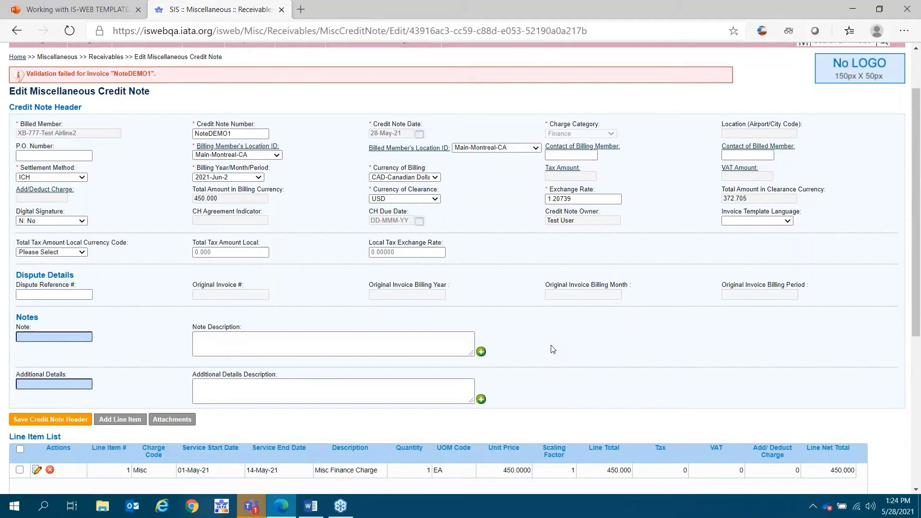
pyautogui.scroll(-4, 36, 336)
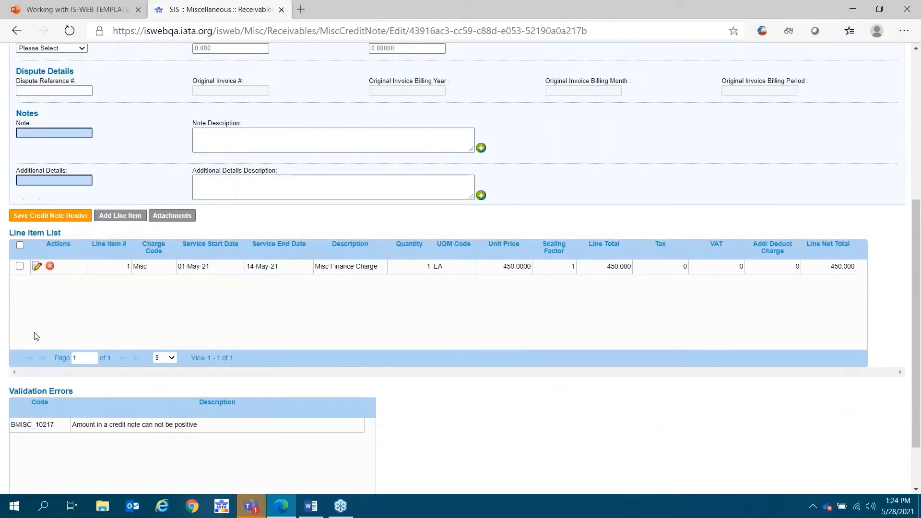
# Step: Make line item 1's unit price negative (-450.0000) and save the line item
pyautogui.click(37, 268)
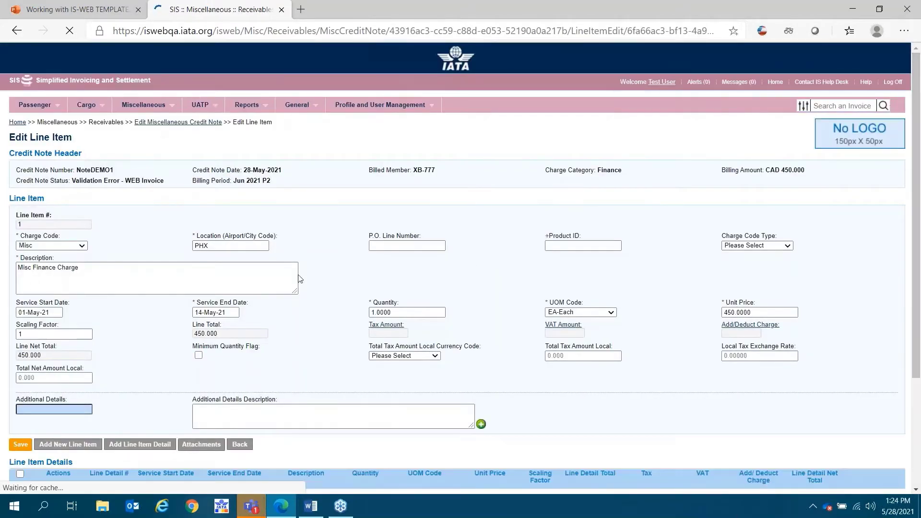
pyautogui.click(732, 313)
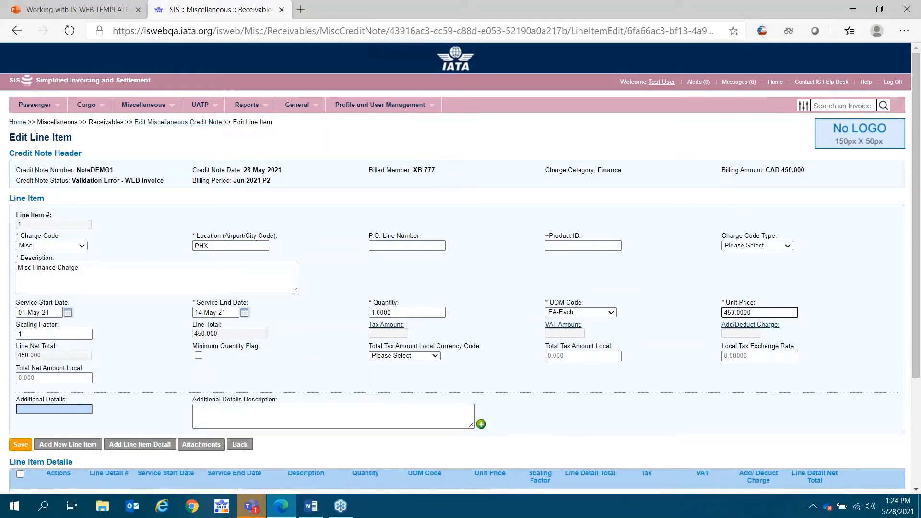
pyautogui.write('-')
pyautogui.scroll(-2, 824, 318)
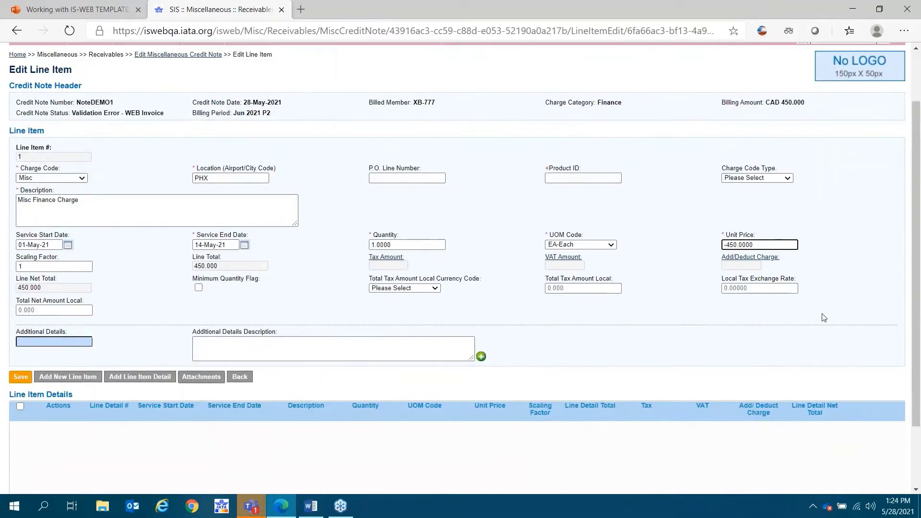
pyautogui.click(21, 377)
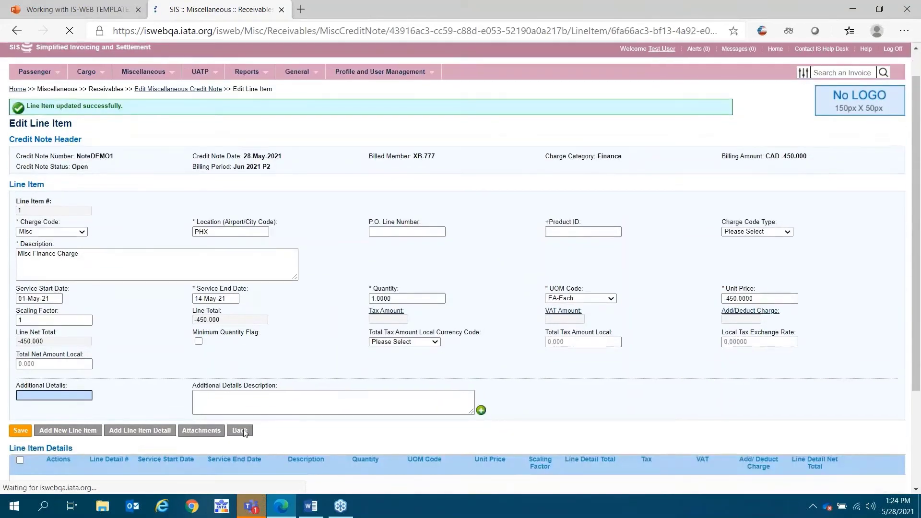
# Step: Return to NoteDEMO1, validate it successfully with the -450.000 line, then submit it
pyautogui.click(242, 431)
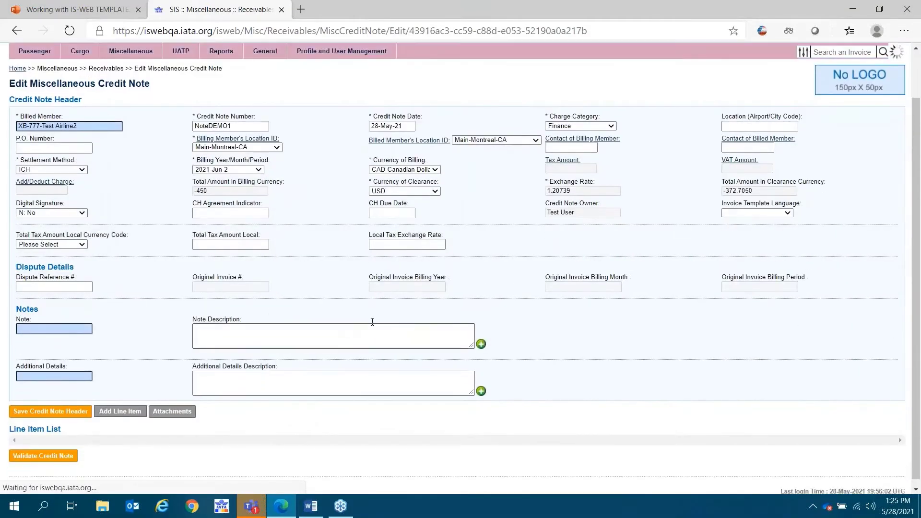
pyautogui.scroll(-3, 399, 325)
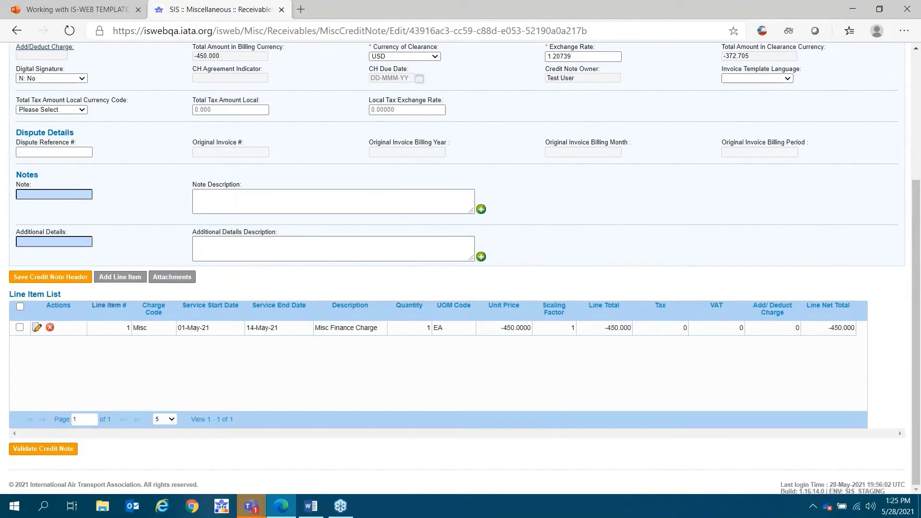
pyautogui.scroll(1, 318, 335)
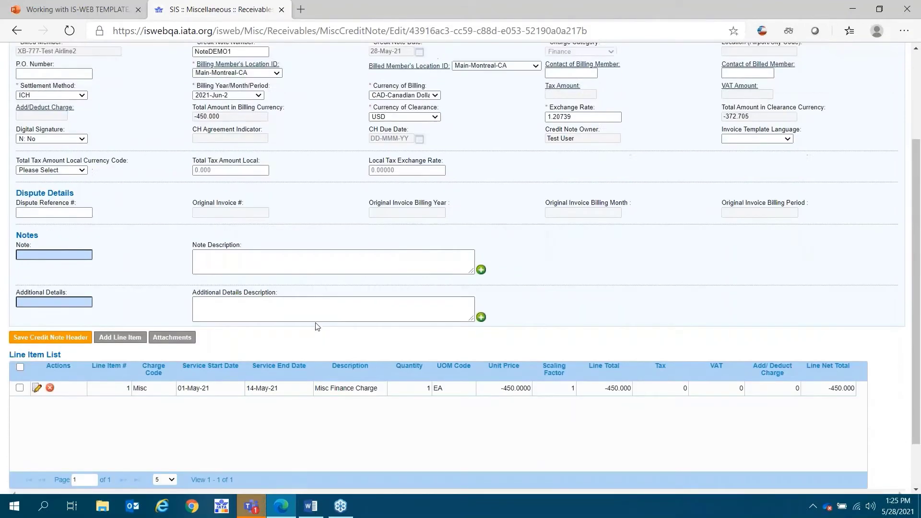
pyautogui.scroll(3, 317, 326)
pyautogui.scroll(-4, 318, 327)
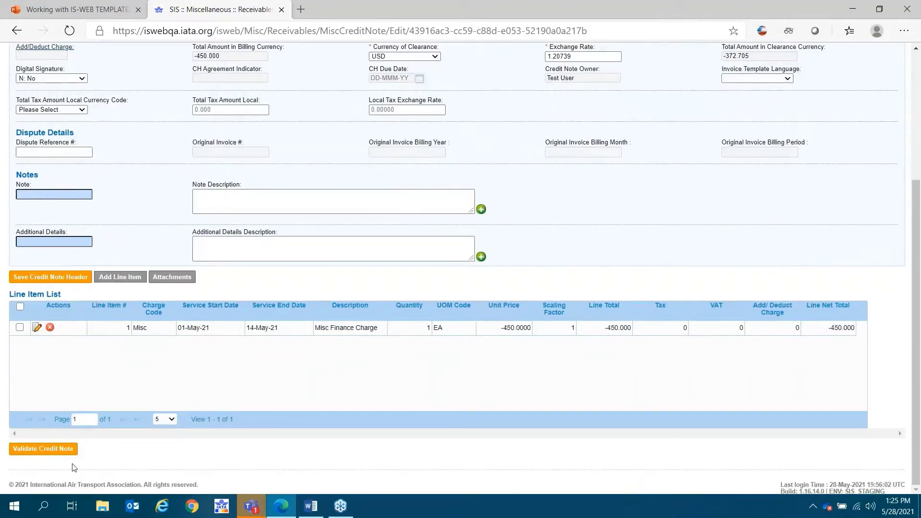
pyautogui.click(57, 452)
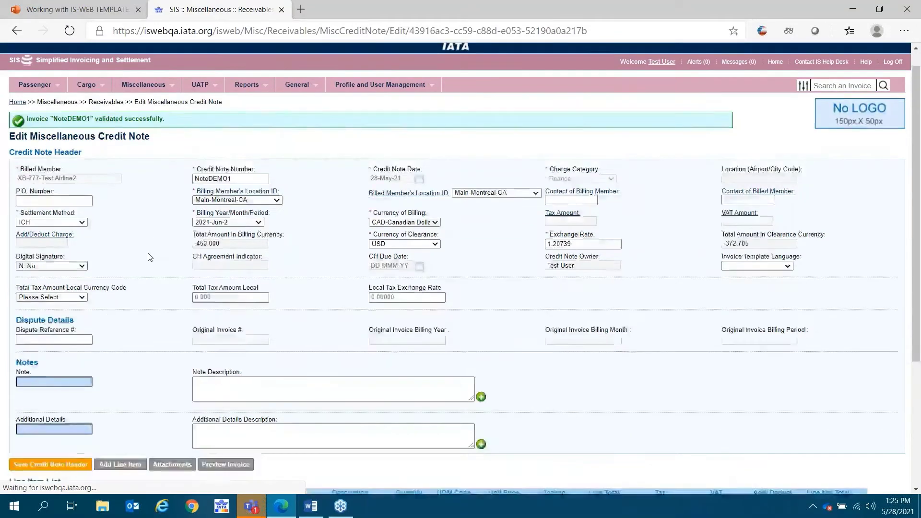
pyautogui.scroll(-5, 149, 249)
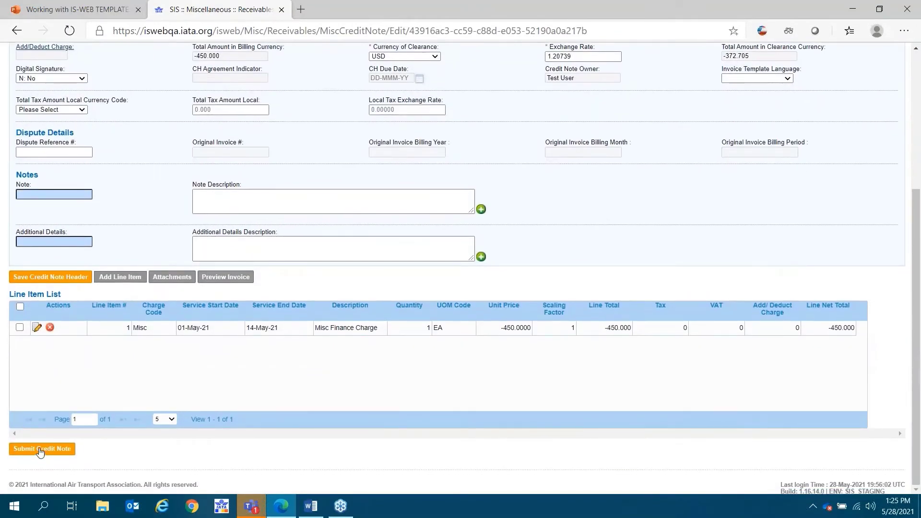
pyautogui.click(40, 449)
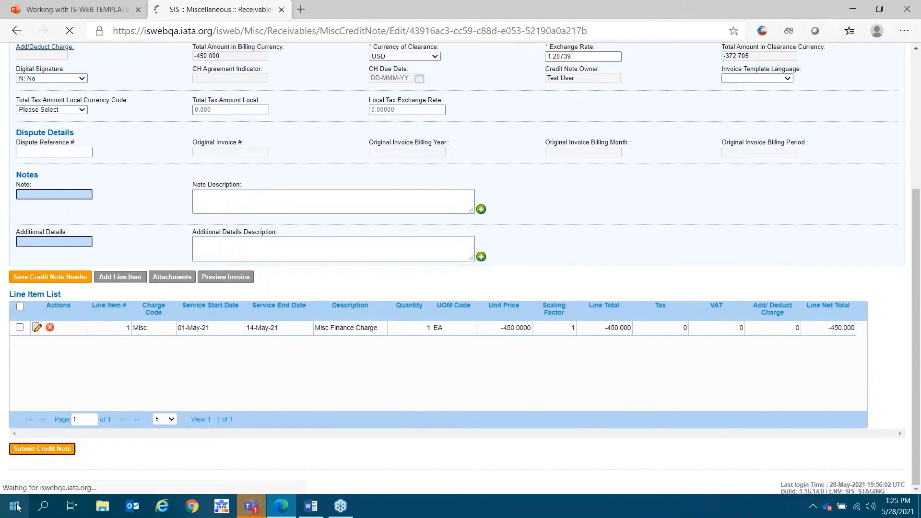
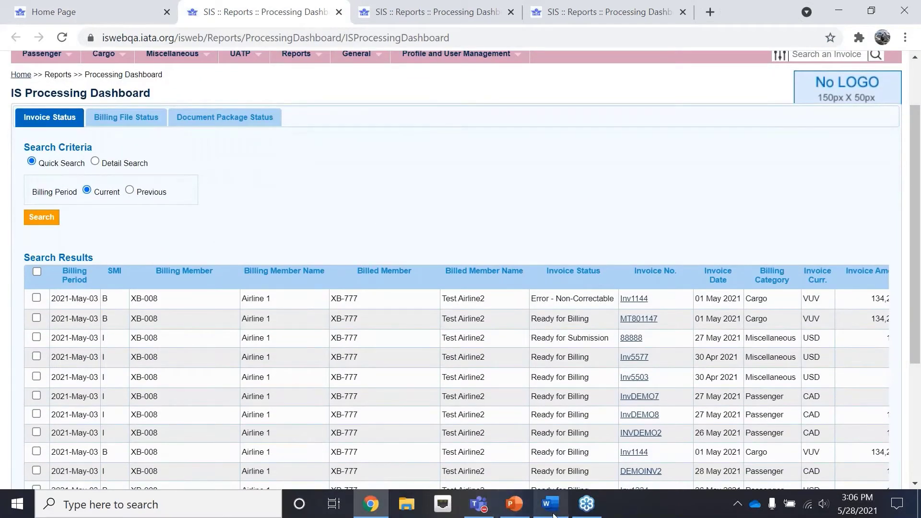
# Step: Glance at the Word notes and return to the processing dashboard in the browser
pyautogui.click(550, 503)
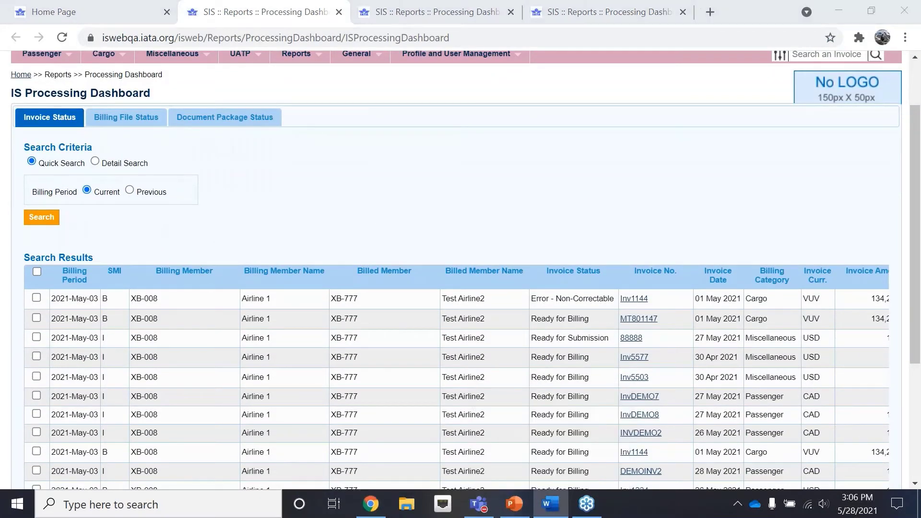
pyautogui.click(457, 130)
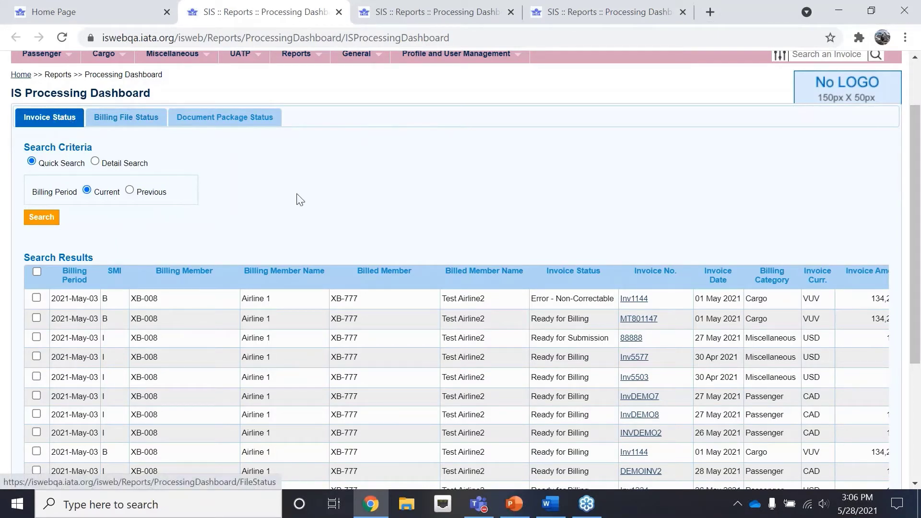
pyautogui.hotkey('alt', 'Tab')
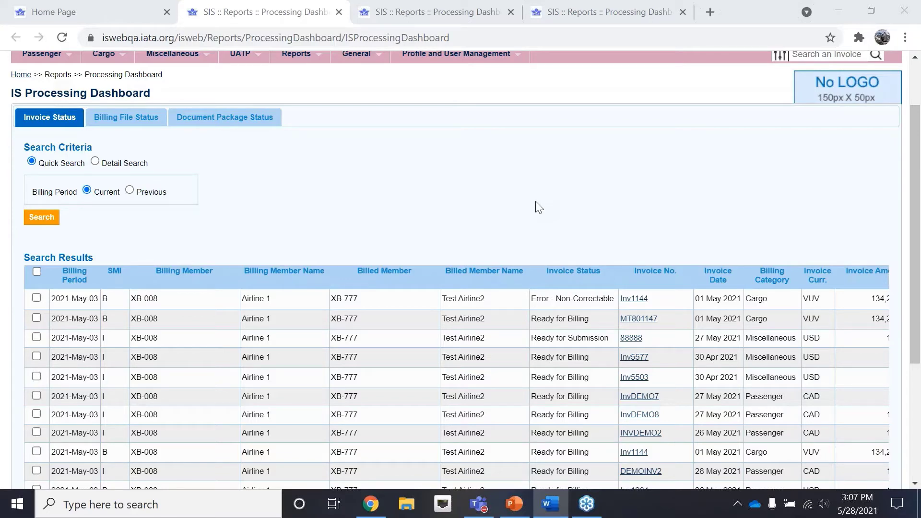
pyautogui.click(539, 208)
pyautogui.scroll(3, 538, 207)
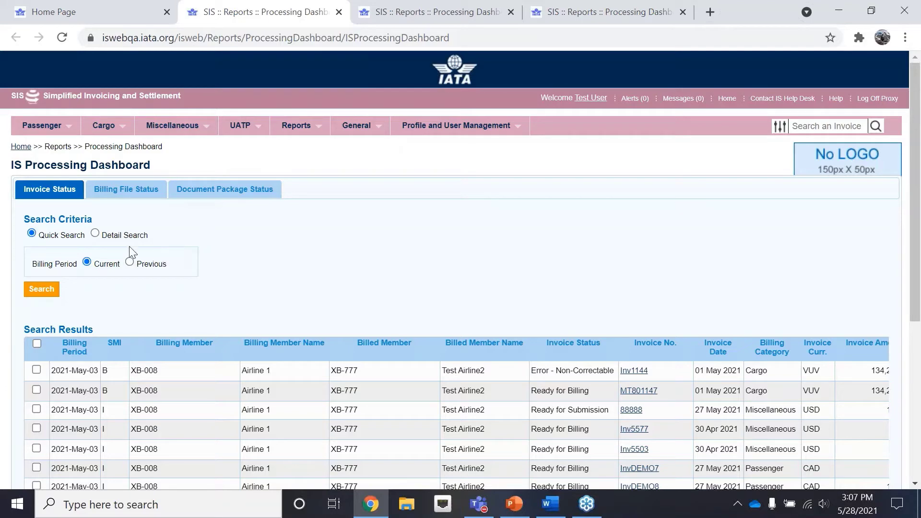
pyautogui.scroll(-3, 252, 218)
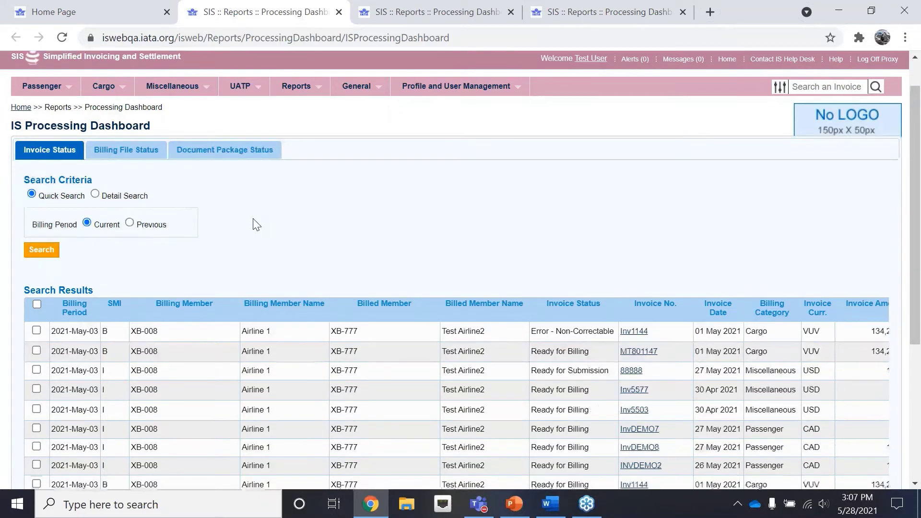
pyautogui.scroll(1, 267, 182)
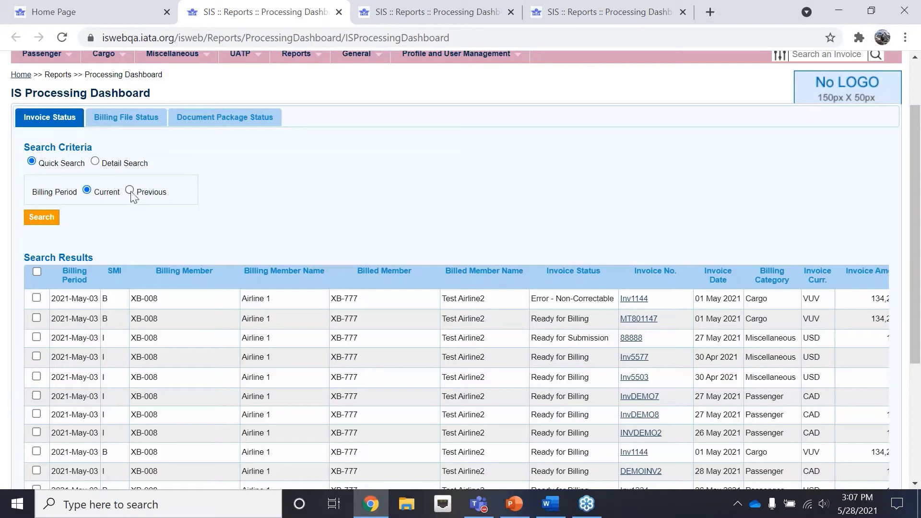
# Step: List previous-period invoices, then switch to detail search criteria (2021, May, period 3)
pyautogui.click(130, 190)
pyautogui.click(42, 218)
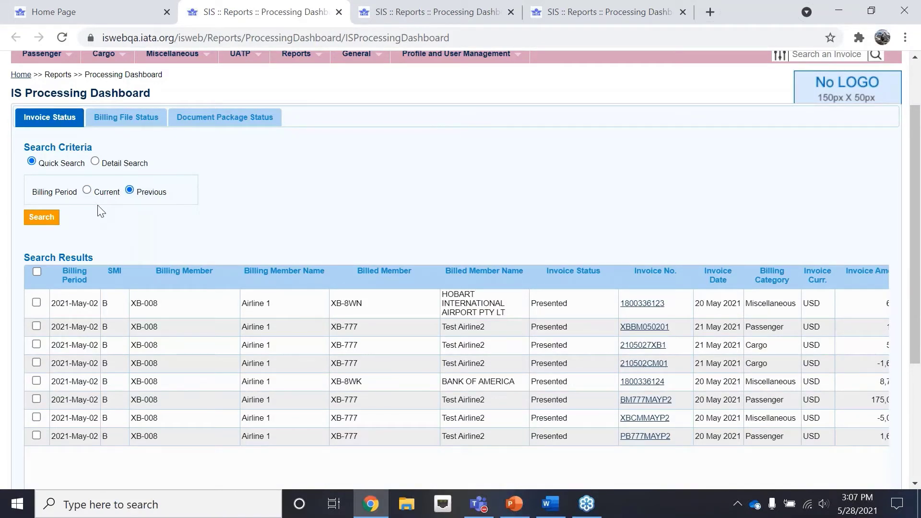
pyautogui.click(95, 162)
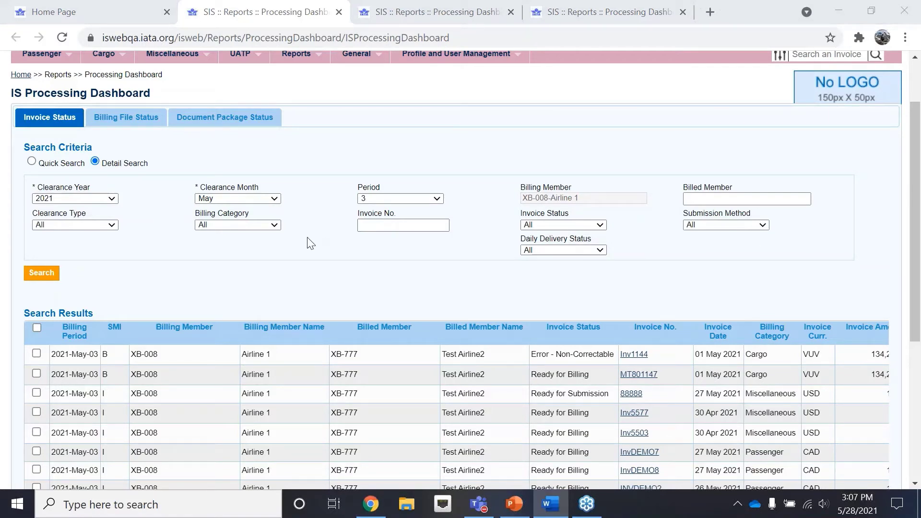
pyautogui.scroll(-1, 171, 144)
pyautogui.click(100, 128)
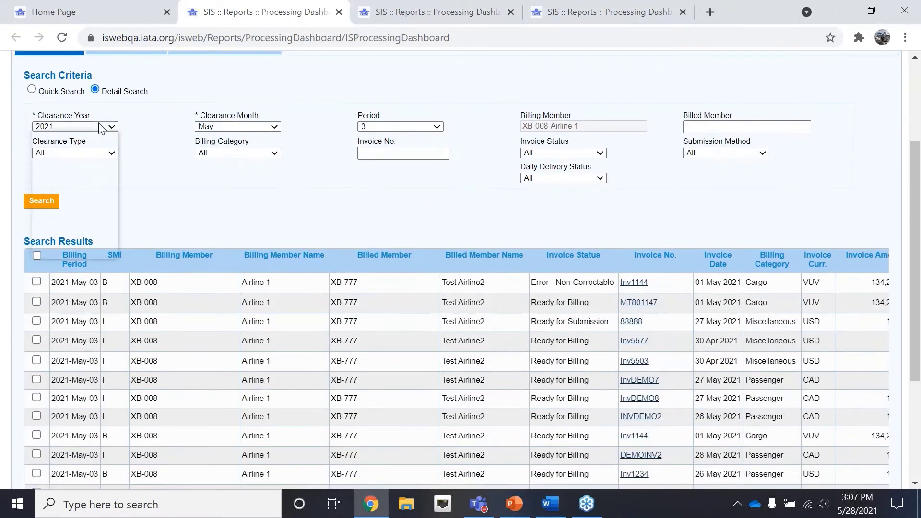
pyautogui.click(108, 127)
pyautogui.click(231, 126)
pyautogui.click(338, 133)
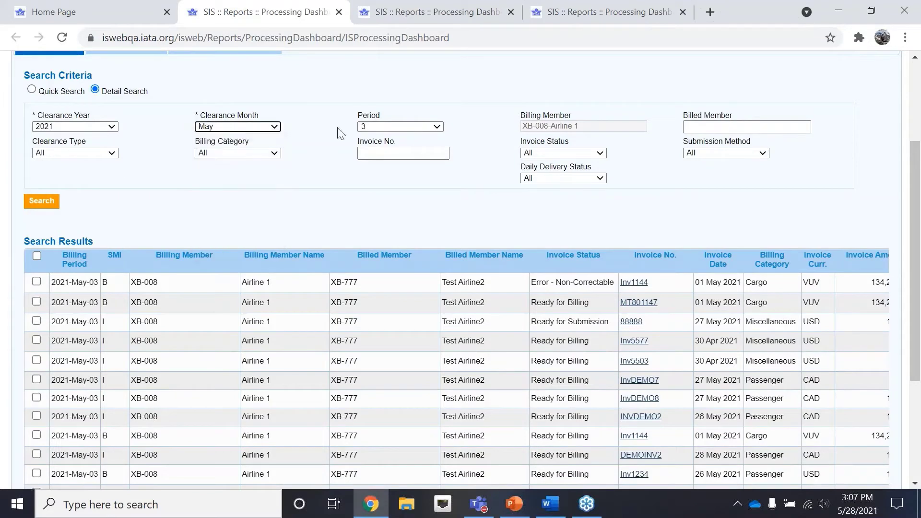
pyautogui.click(399, 128)
pyautogui.click(398, 128)
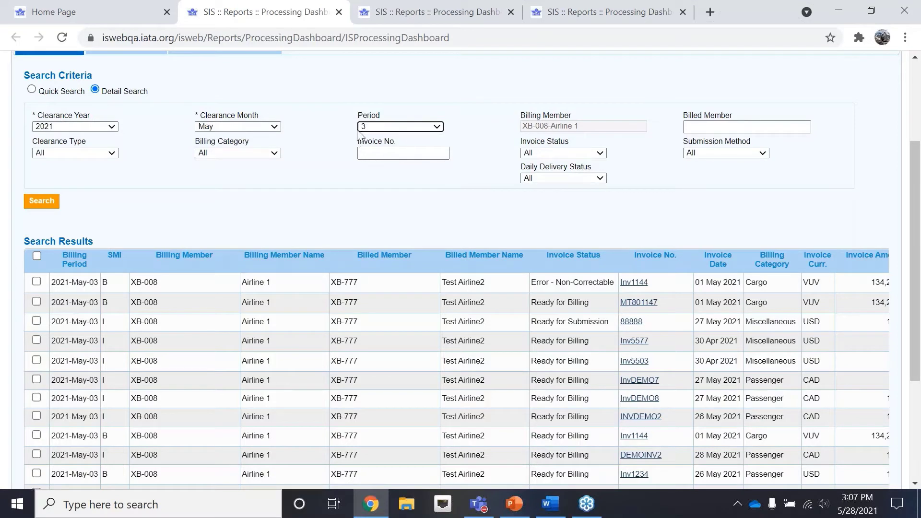
pyautogui.click(689, 120)
pyautogui.moveTo(683, 116); pyautogui.dragTo(730, 116)
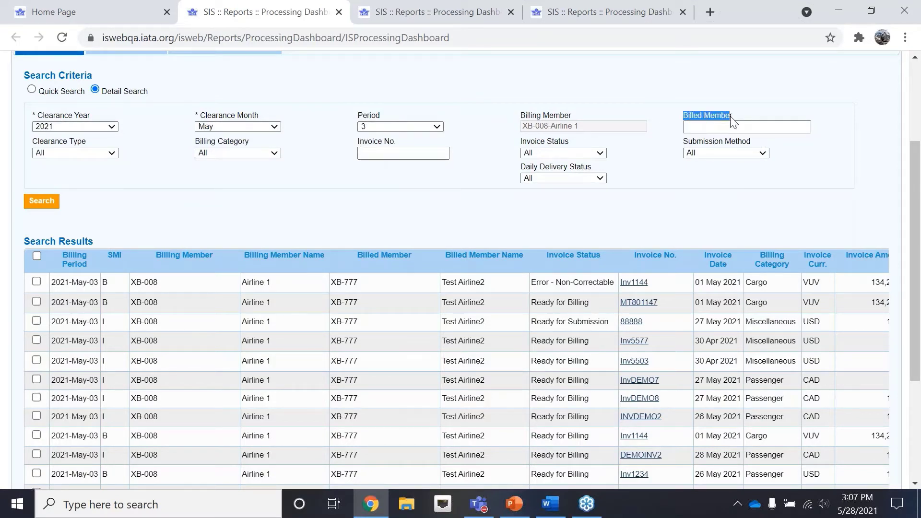
pyautogui.click(94, 155)
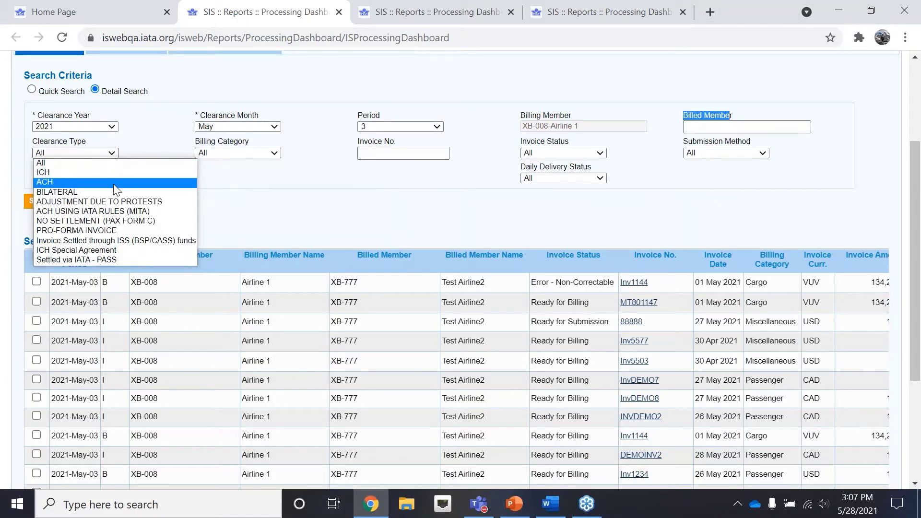
pyautogui.click(260, 154)
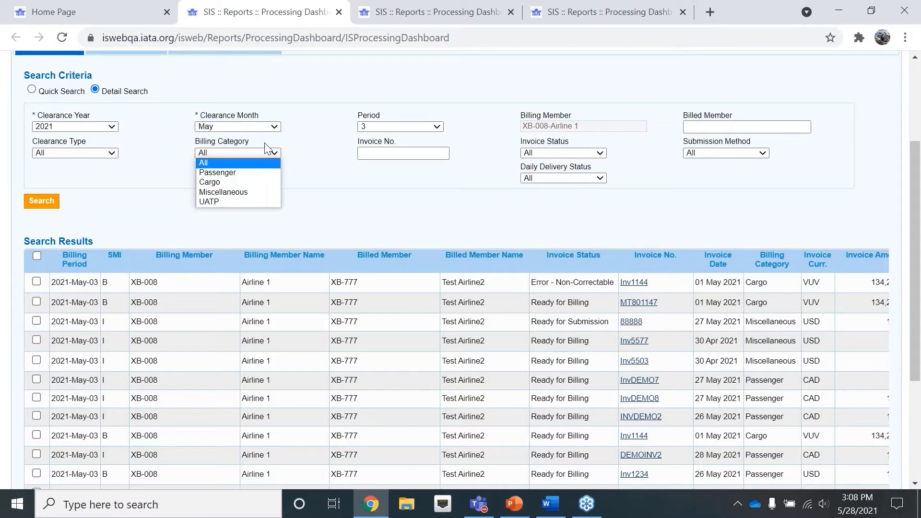
pyautogui.click(333, 164)
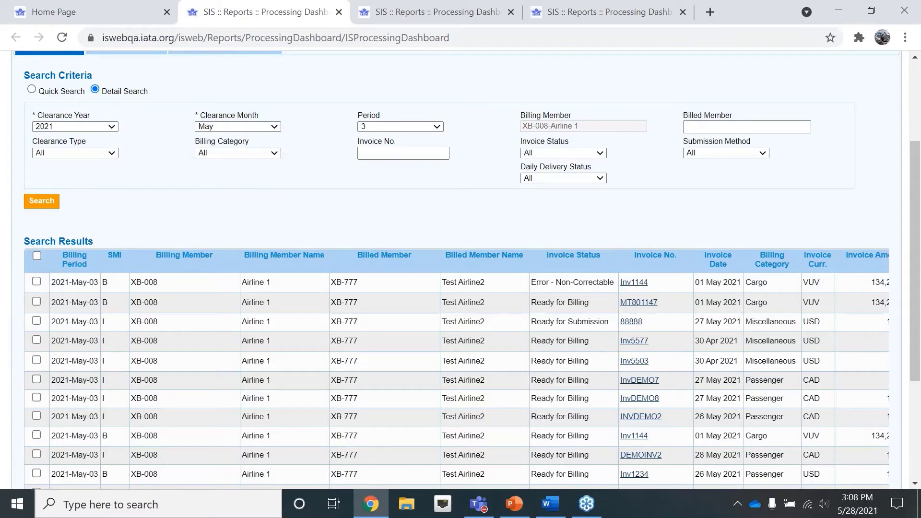
pyautogui.click(393, 153)
pyautogui.click(580, 154)
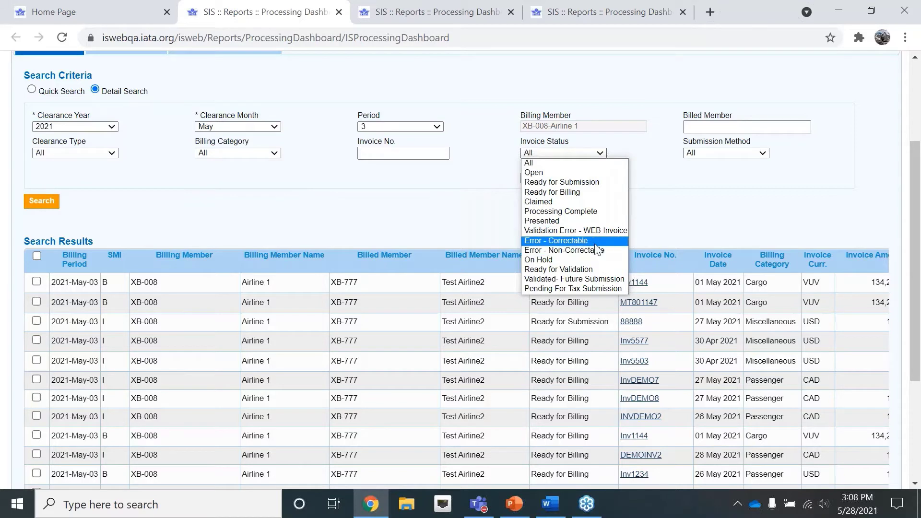
pyautogui.click(684, 194)
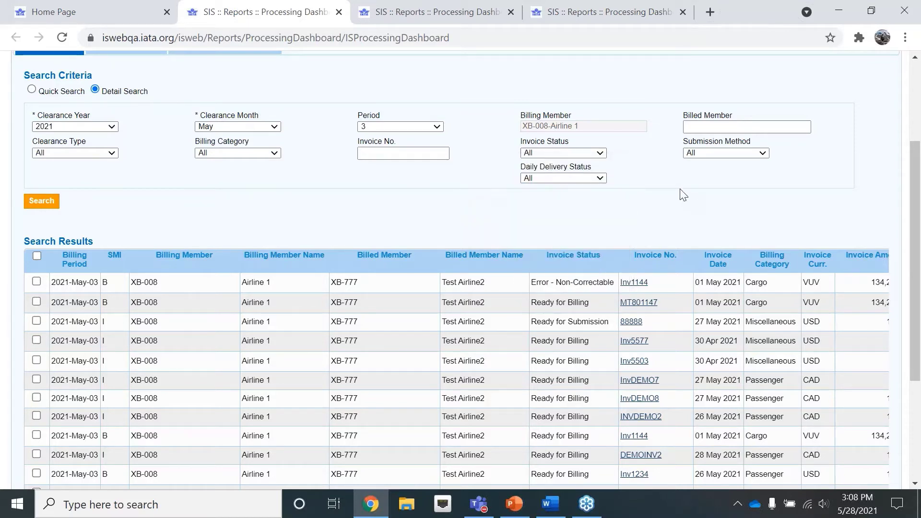
pyautogui.click(600, 178)
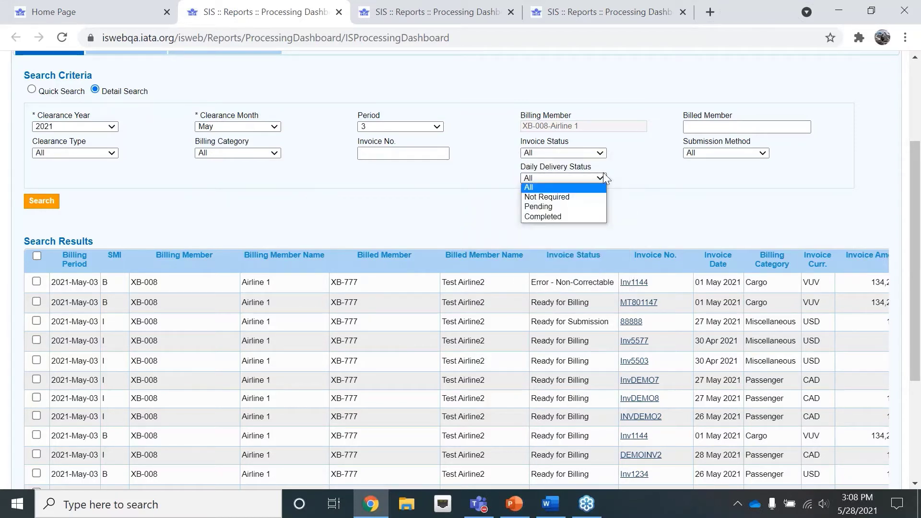
pyautogui.click(667, 171)
pyautogui.click(727, 153)
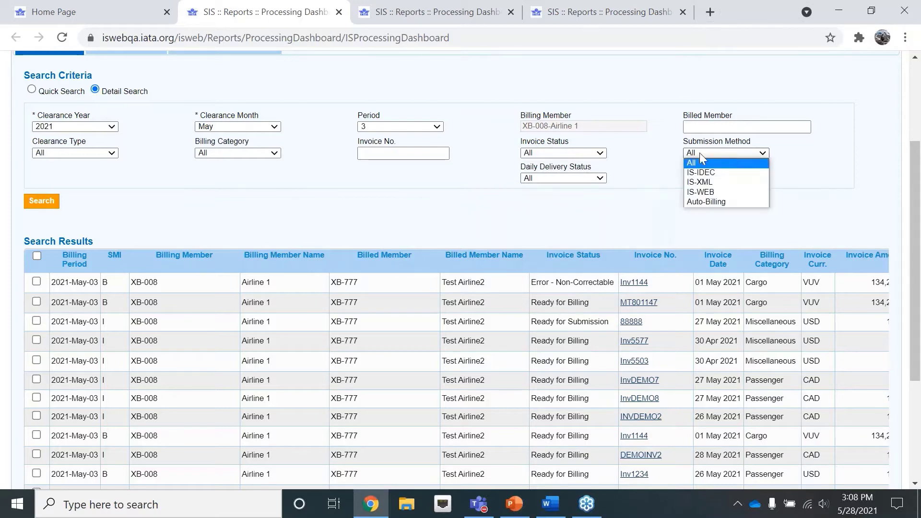
pyautogui.click(661, 157)
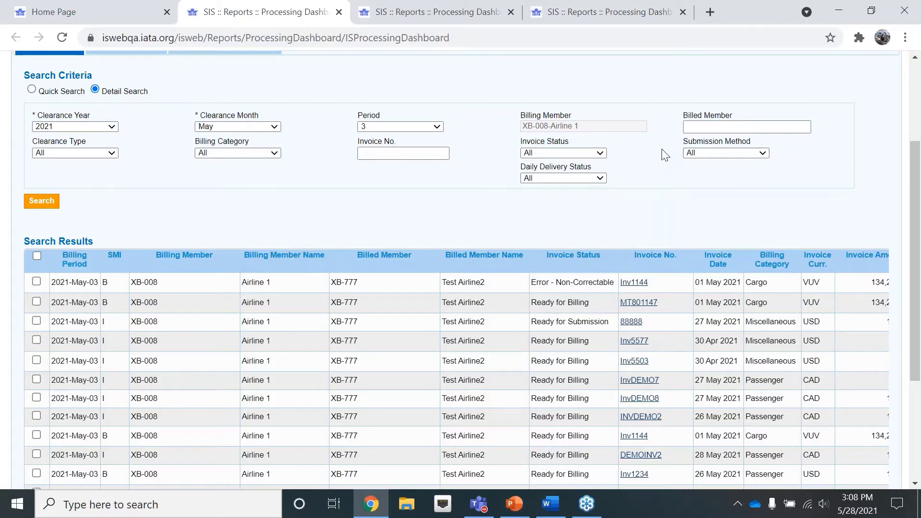
pyautogui.scroll(-2, 653, 148)
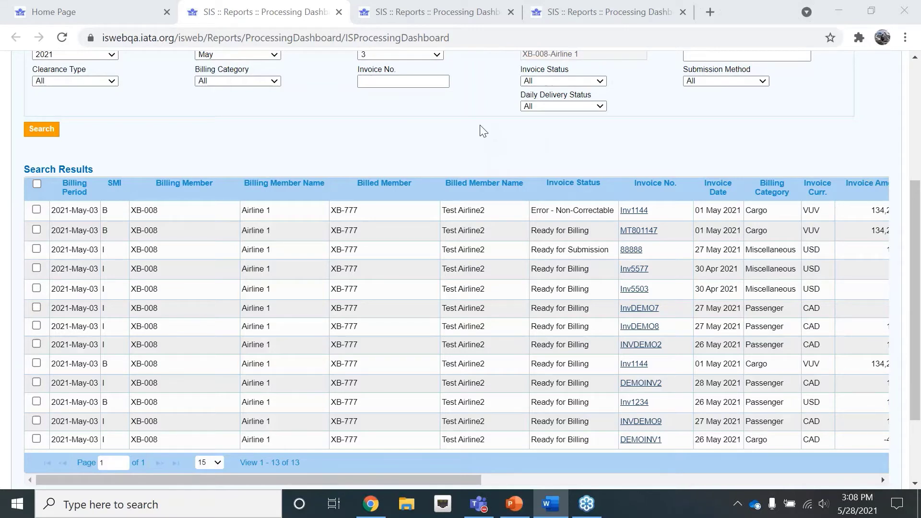
pyautogui.scroll(-2, 480, 131)
pyautogui.scroll(3, 479, 129)
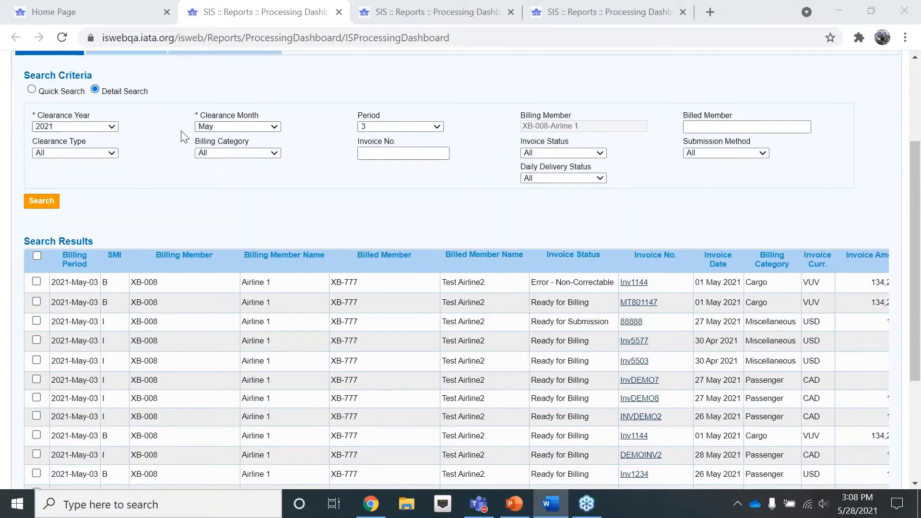
pyautogui.scroll(-1, 436, 166)
pyautogui.scroll(-3, 432, 153)
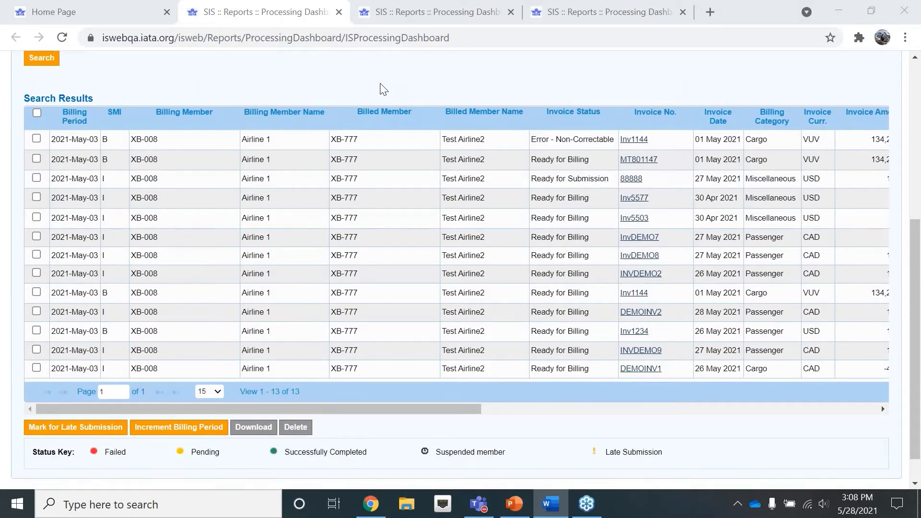
pyautogui.scroll(3, 382, 74)
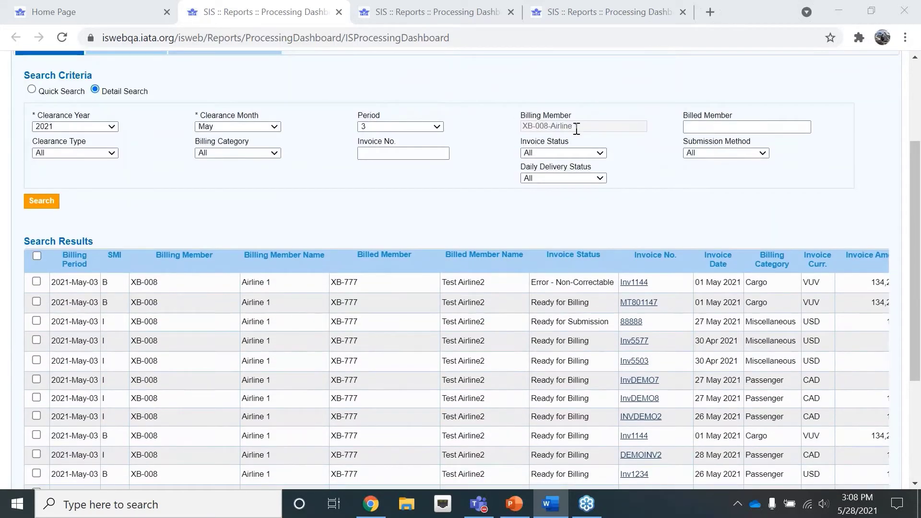
pyautogui.scroll(-2, 568, 127)
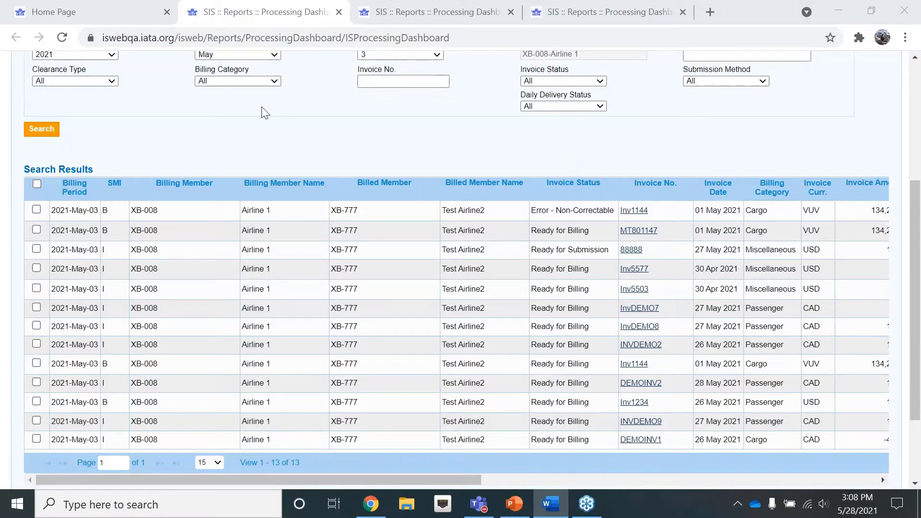
pyautogui.scroll(-2, 283, 98)
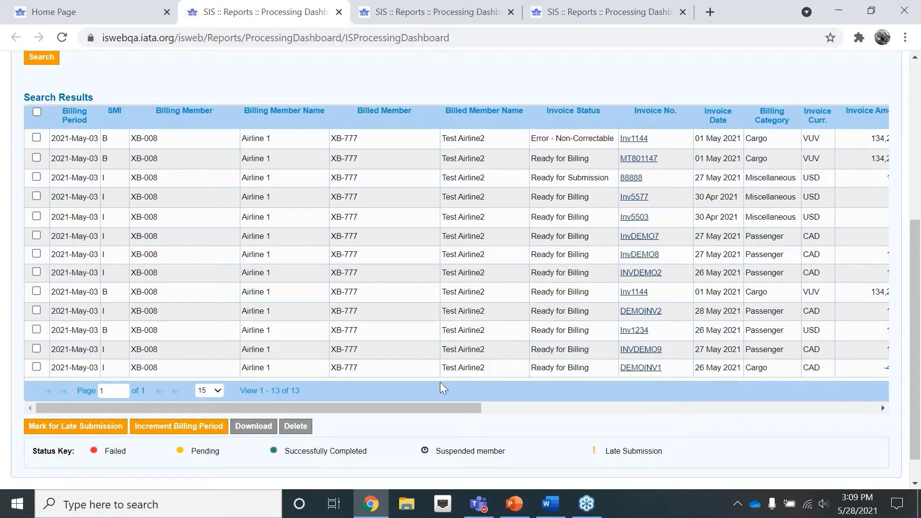
# Step: Tick the DEMOINV1 invoice and scroll across its validation and settlement status columns
pyautogui.moveTo(443, 415); pyautogui.dragTo(847, 399)
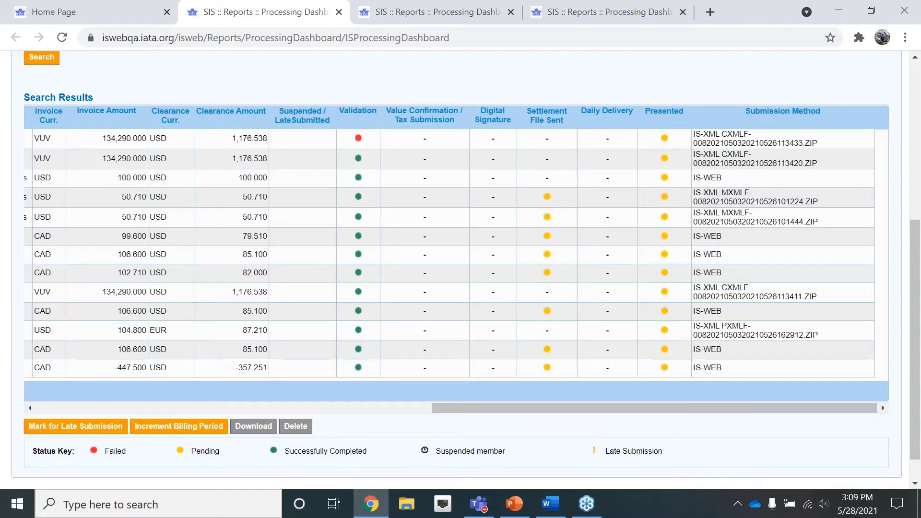
pyautogui.hotkey('alt', 'Tab')
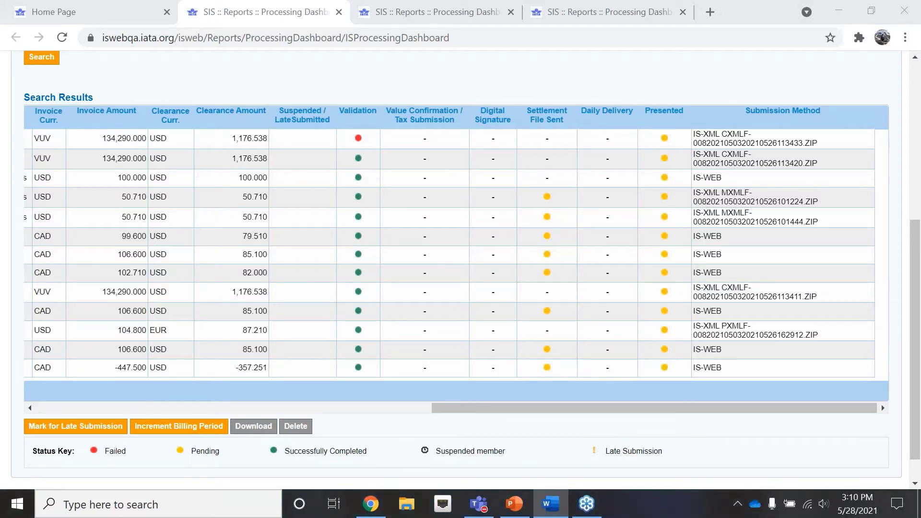
pyautogui.click(505, 373)
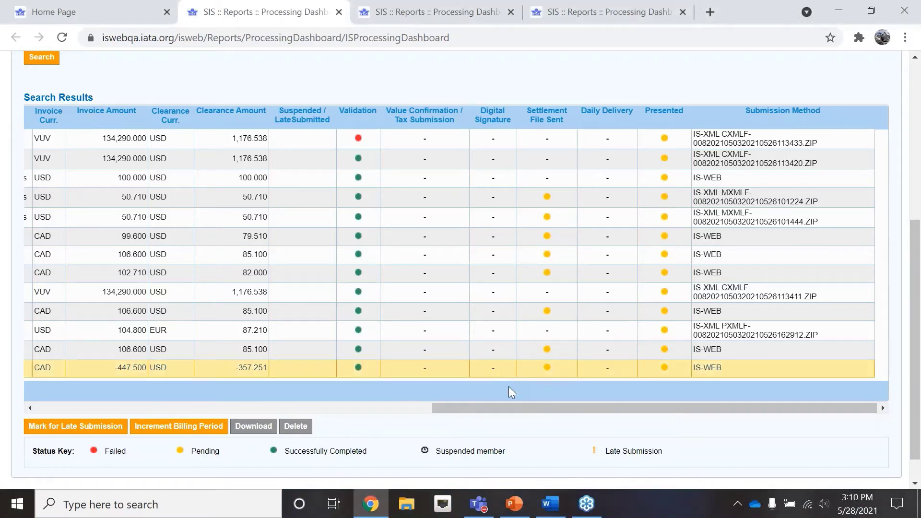
pyautogui.moveTo(511, 406); pyautogui.dragTo(63, 386)
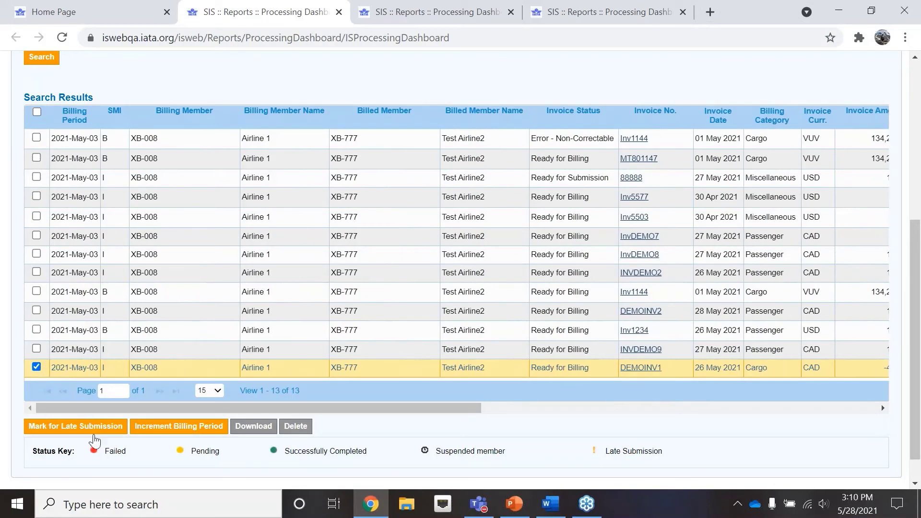
pyautogui.moveTo(395, 406); pyautogui.dragTo(800, 407)
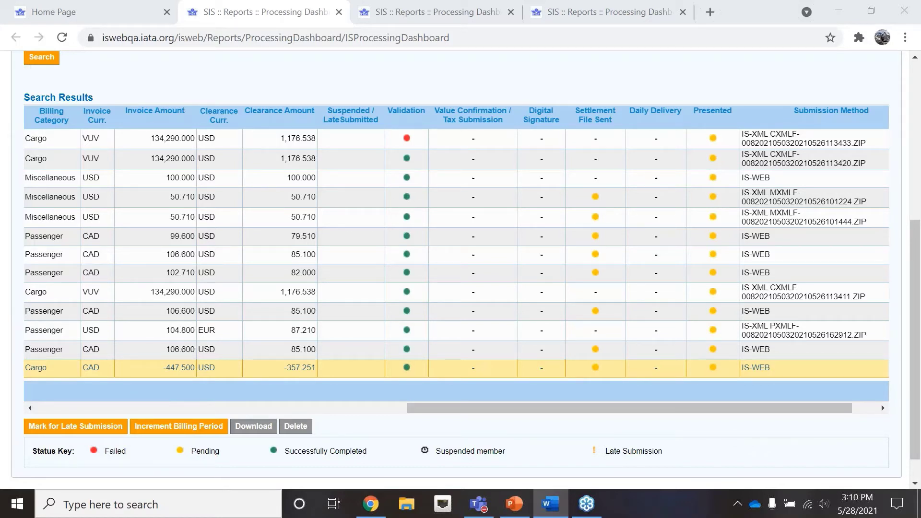
pyautogui.moveTo(618, 410); pyautogui.dragTo(158, 415)
# Step: Export the invoice statuses and review InvoiceStatus (5).csv in Excel with column A widened
pyautogui.click(245, 428)
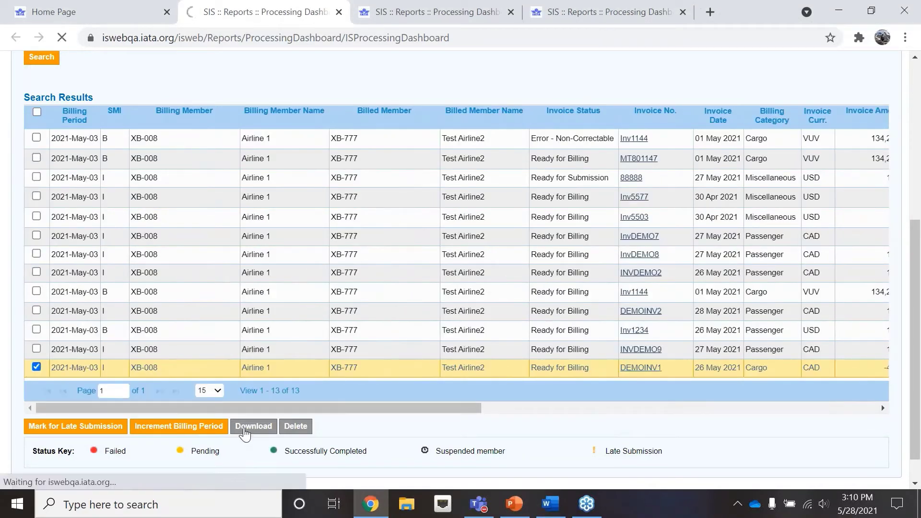
pyautogui.click(54, 469)
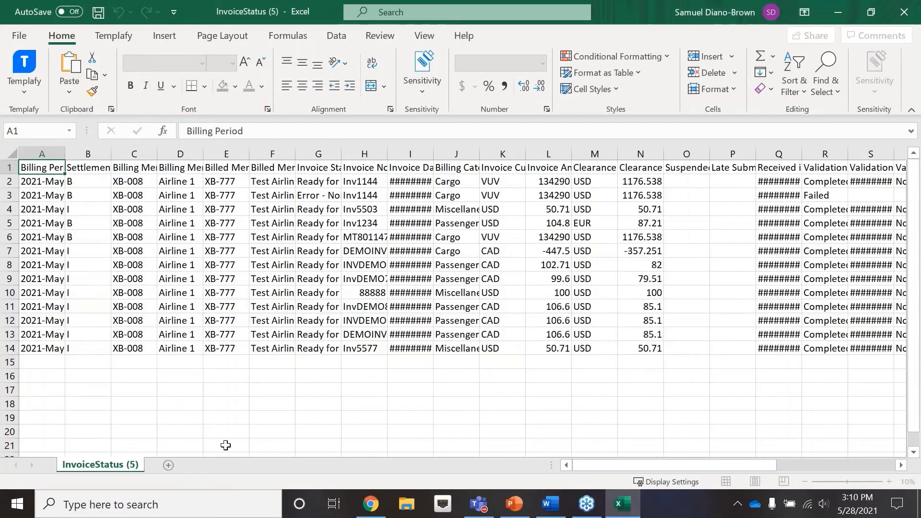
pyautogui.doubleClick(65, 153)
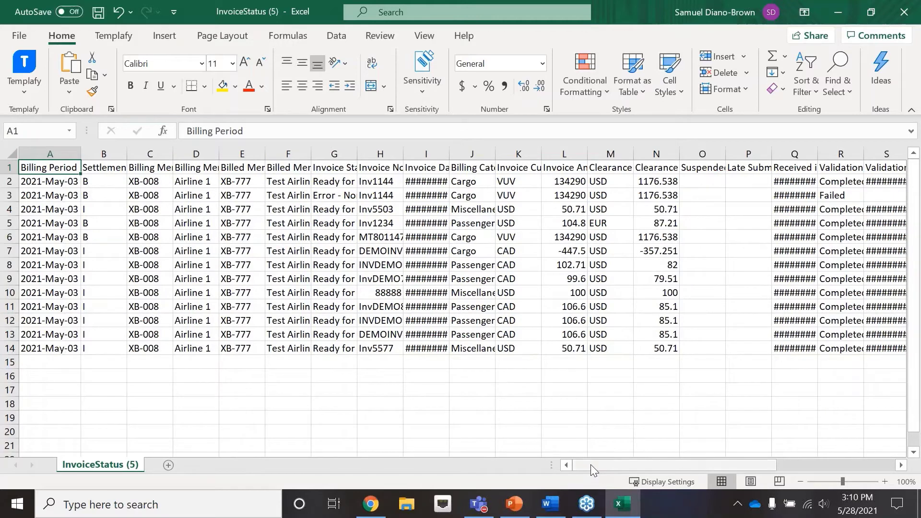
pyautogui.moveTo(591, 464); pyautogui.dragTo(844, 144)
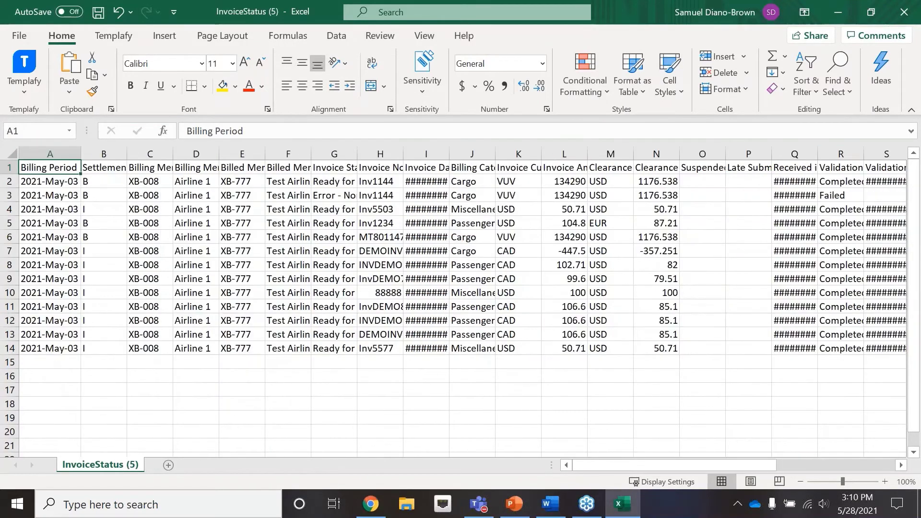
pyautogui.click(898, 12)
# Step: Close the spreadsheet without saving and tick the failed invoice Inv1144 on the dashboard
pyautogui.click(446, 269)
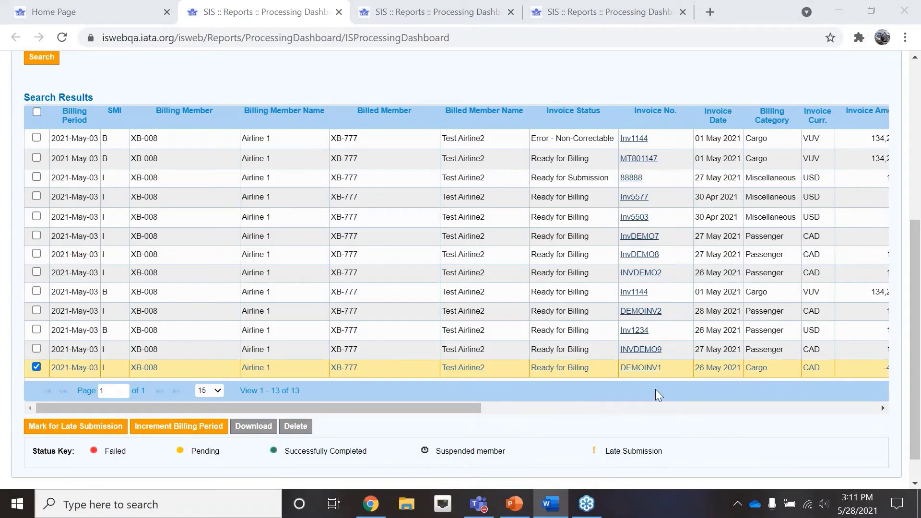
pyautogui.moveTo(476, 410); pyautogui.dragTo(810, 408)
pyautogui.click(557, 140)
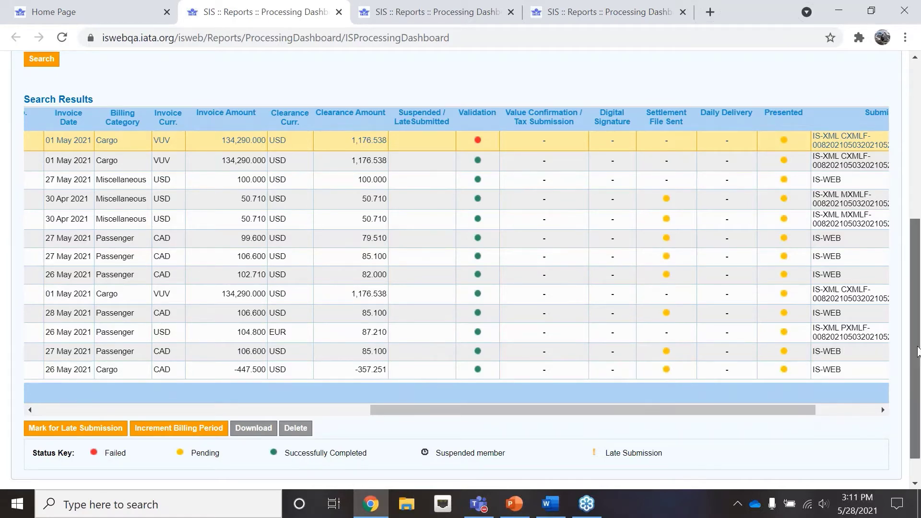
pyautogui.scroll(1, 617, 417)
pyautogui.moveTo(584, 453); pyautogui.dragTo(176, 431)
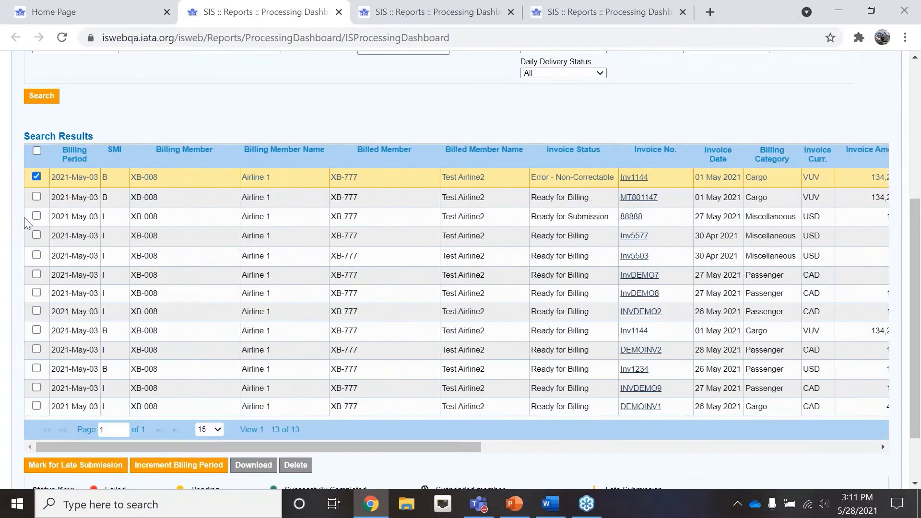
pyautogui.moveTo(453, 446); pyautogui.dragTo(849, 447)
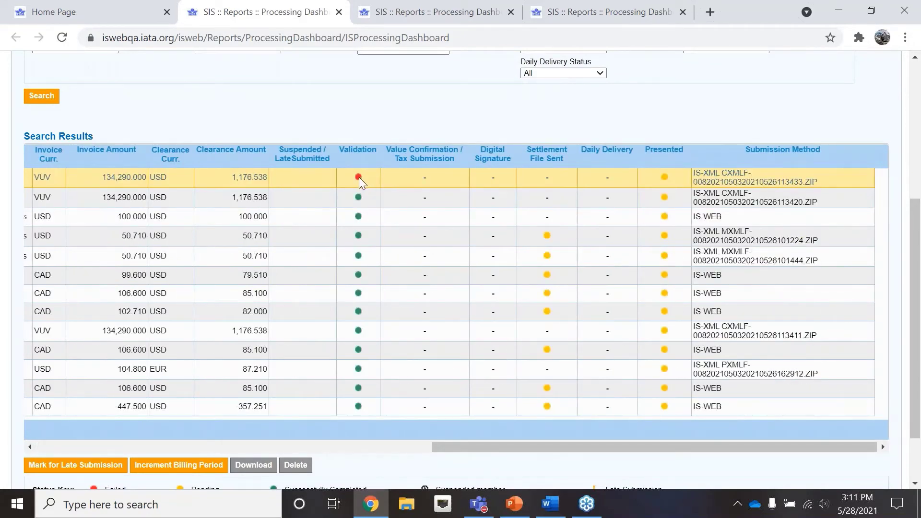
# Step: Try deleting Inv1144; the results show only whole files can be deleted
pyautogui.click(297, 465)
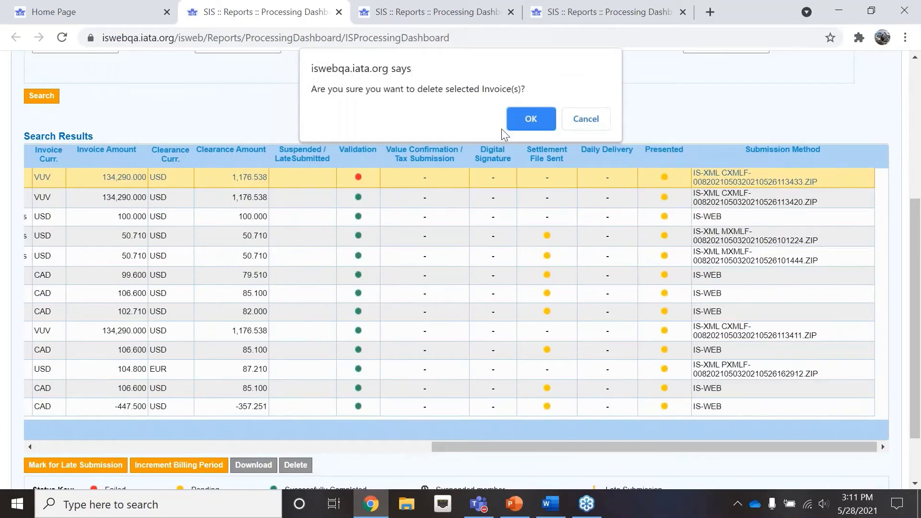
pyautogui.click(518, 117)
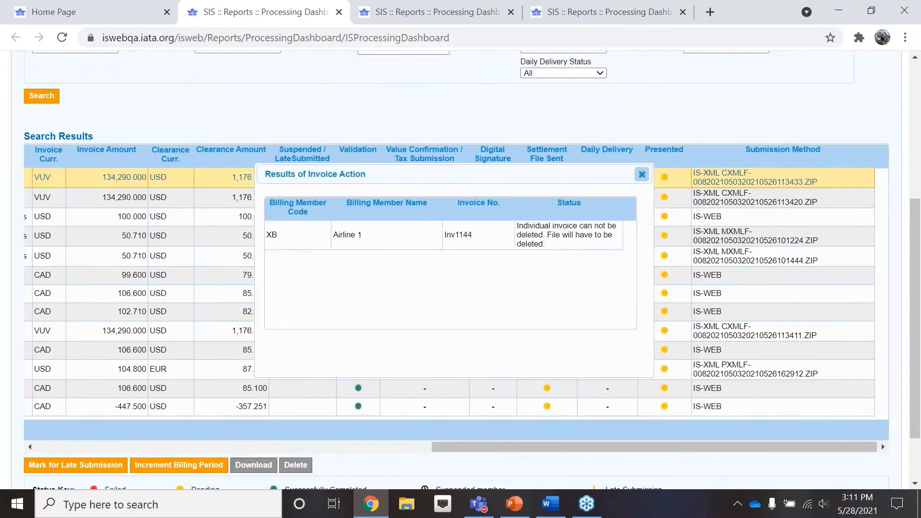
pyautogui.moveTo(518, 225); pyautogui.dragTo(544, 233)
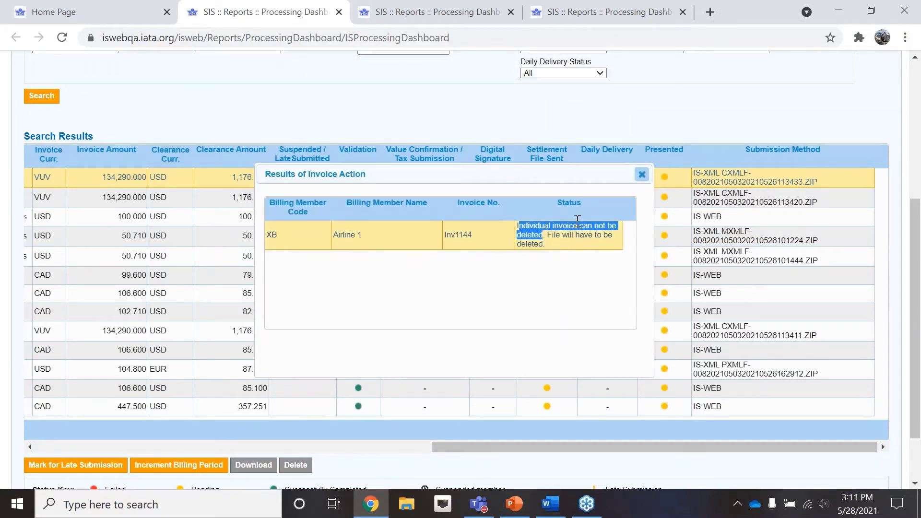
pyautogui.click(641, 174)
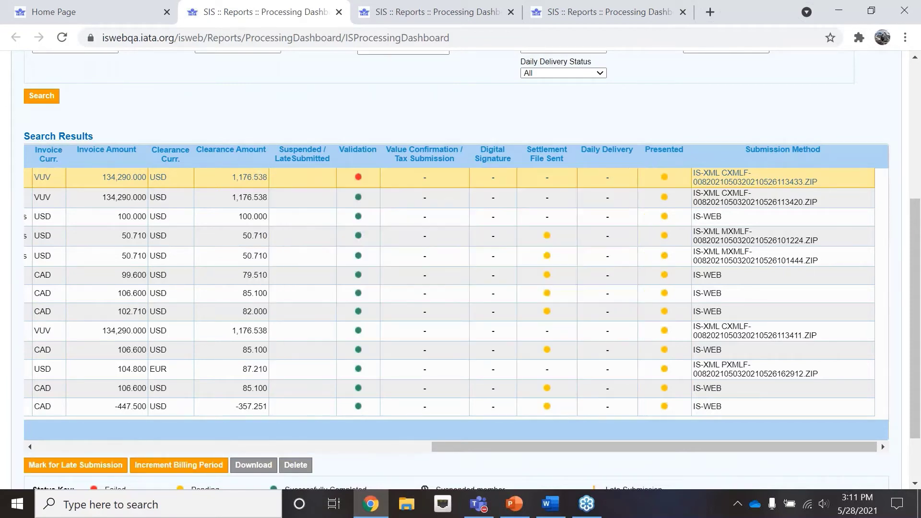
pyautogui.scroll(3, 892, 223)
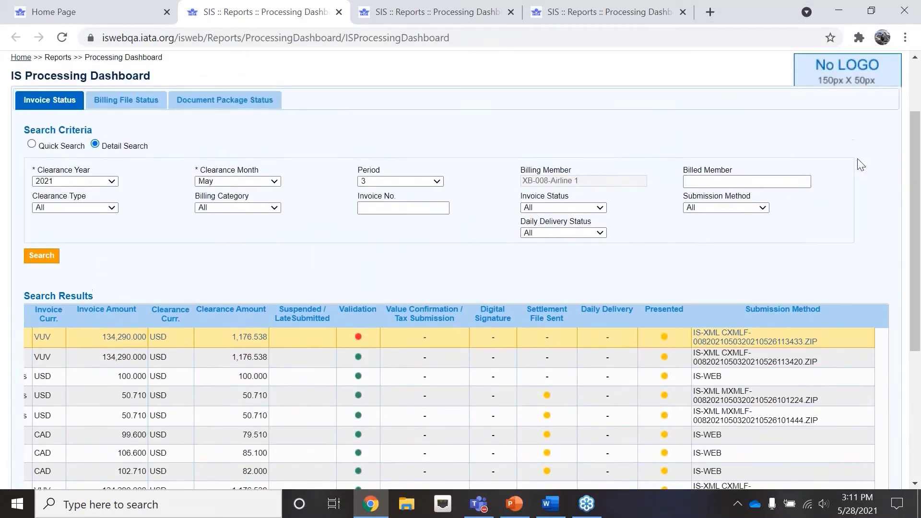
# Step: Delete the Sanity Check Error file MXMLF-0082021050320210526101446.zip from the Billing File Status list
pyautogui.click(144, 103)
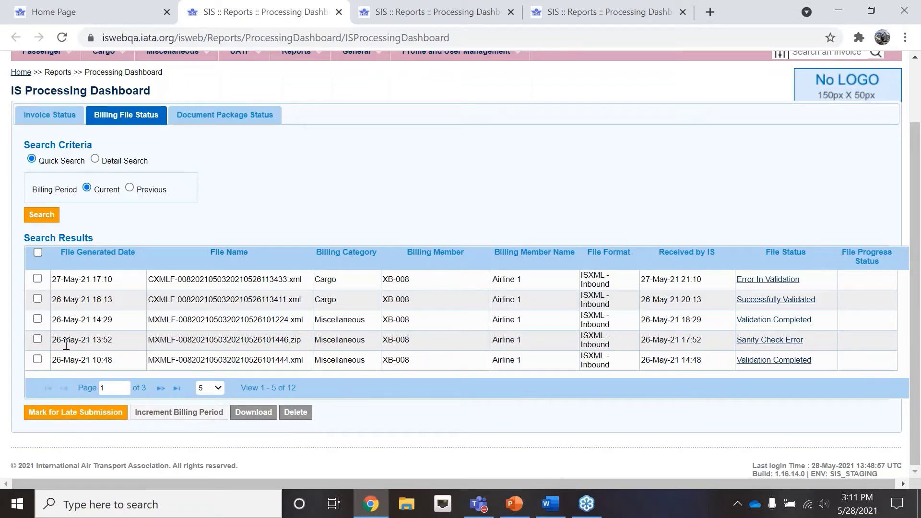
pyautogui.click(37, 340)
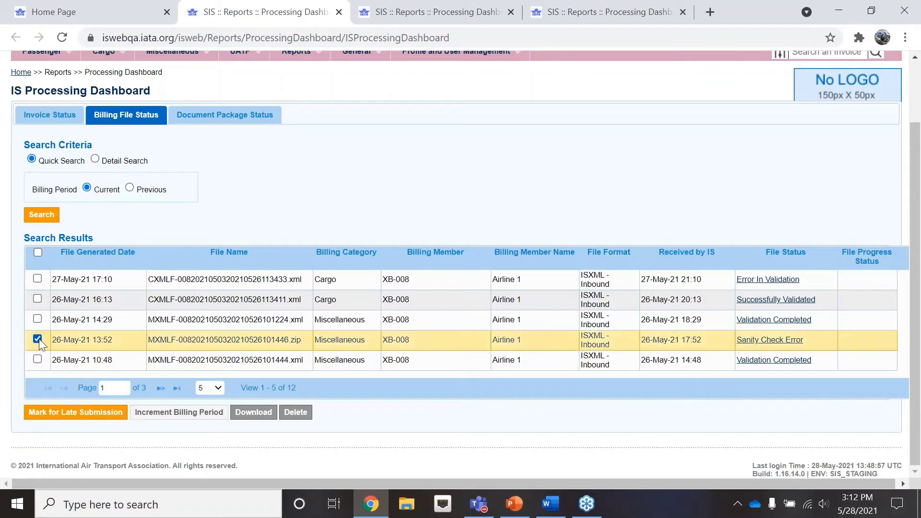
pyautogui.click(294, 412)
pyautogui.click(531, 120)
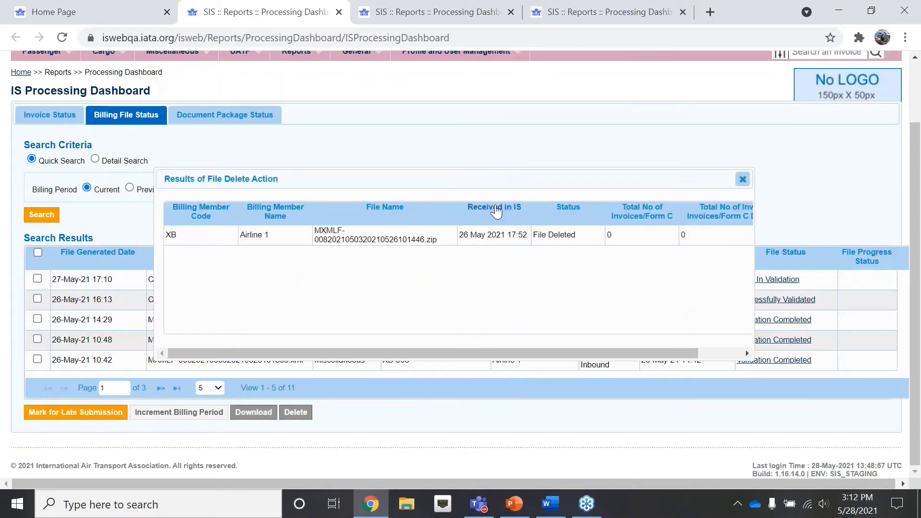
pyautogui.moveTo(431, 353); pyautogui.dragTo(510, 355)
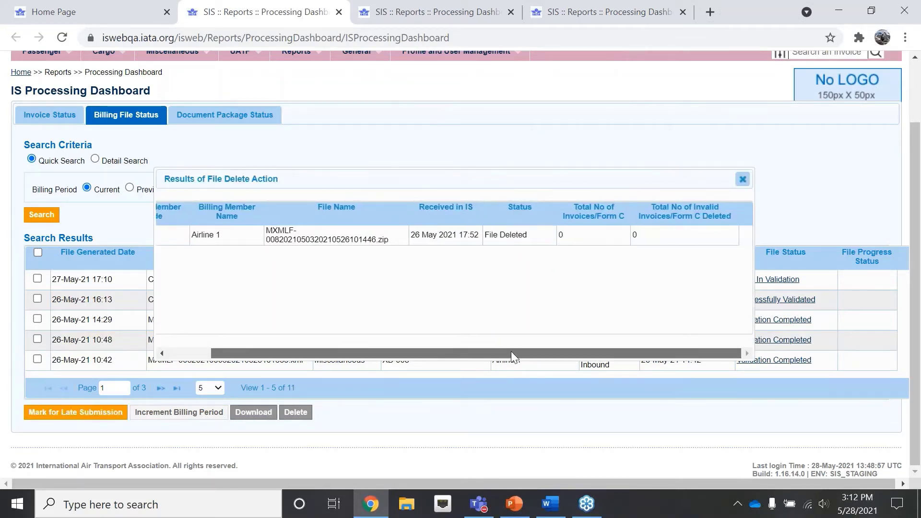
pyautogui.click(742, 181)
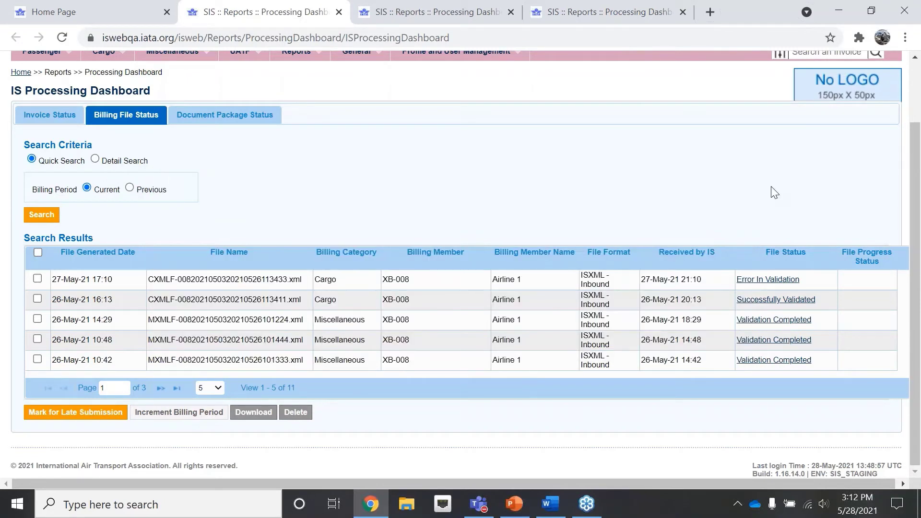
# Step: View the empty Document Package Status list, then return to the PowerPoint deck
pyautogui.click(225, 123)
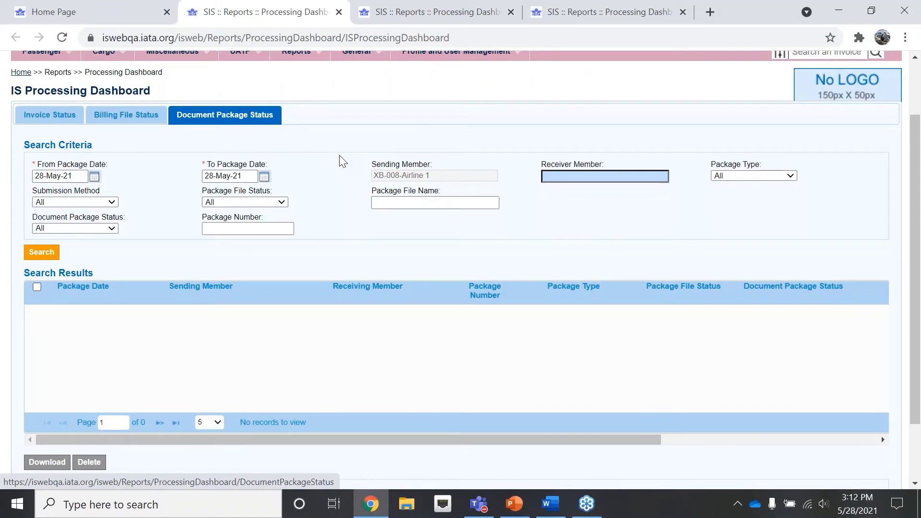
pyautogui.hotkey('alt', 'Tab')
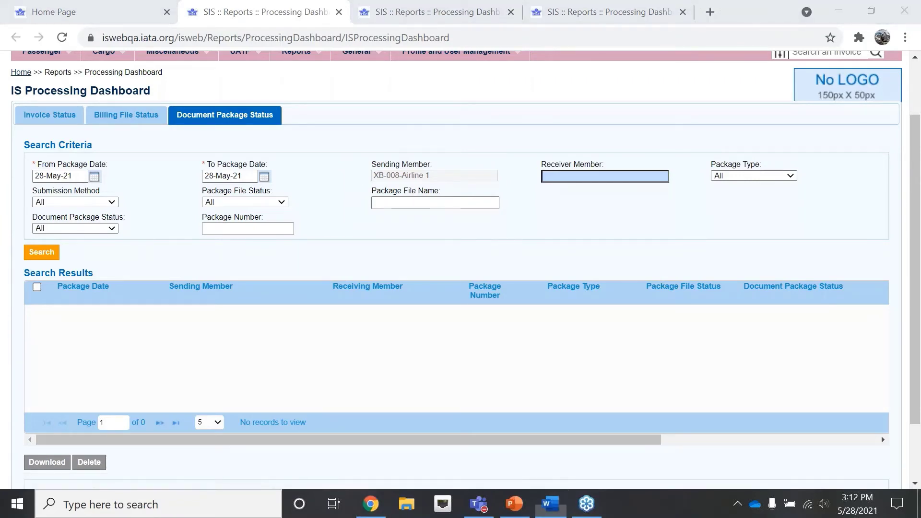
pyautogui.hotkey('alt', 'Tab')
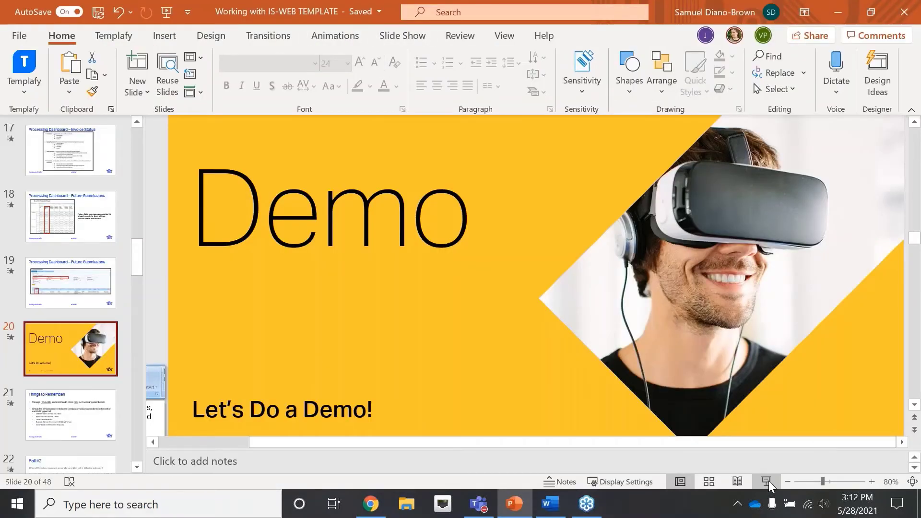
# Step: Present from slide 20 'Demo' with displays swapped, advancing to 'Things to Remember!'
pyautogui.click(766, 482)
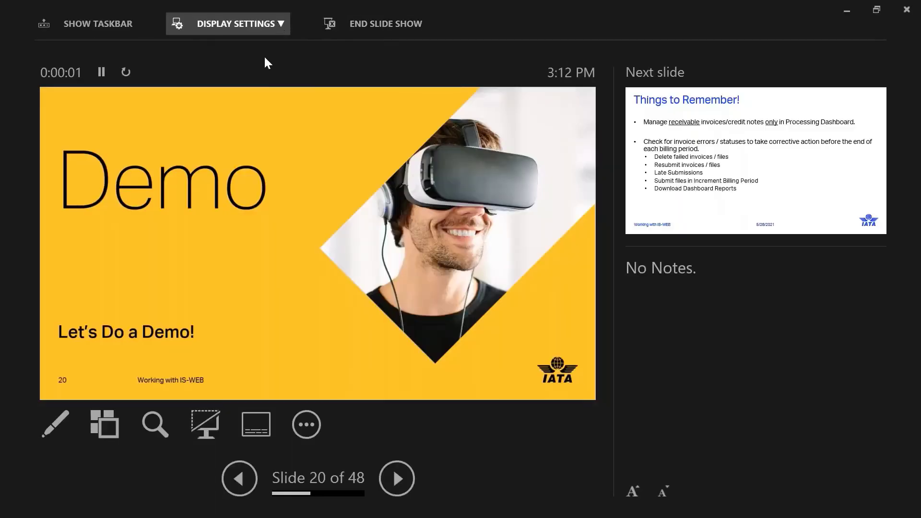
pyautogui.click(266, 57)
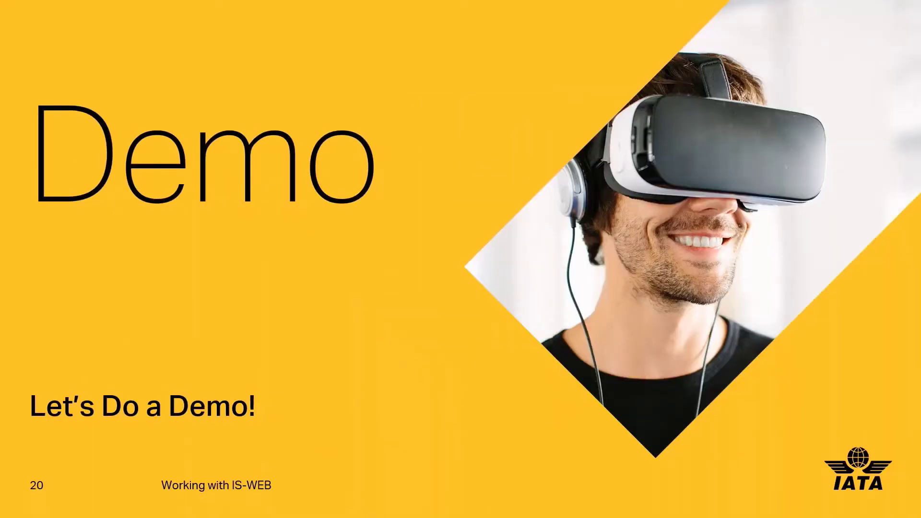
pyautogui.press('Right')
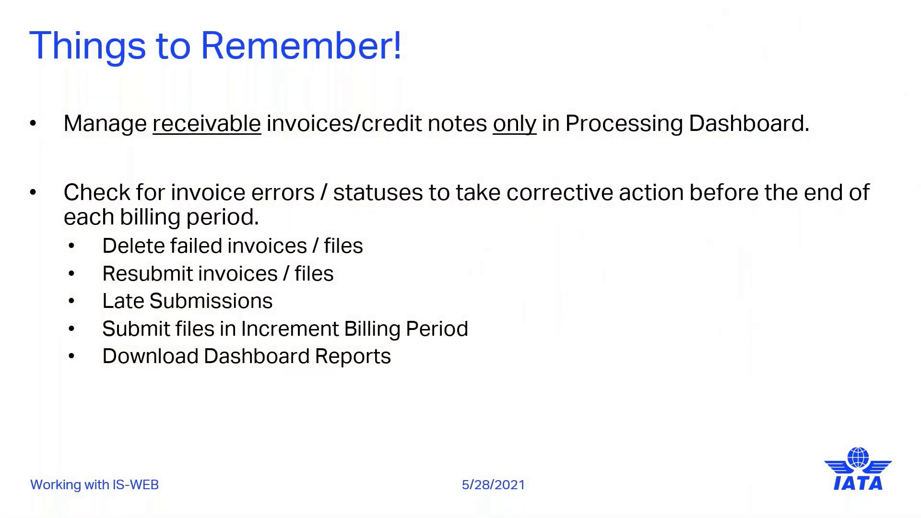
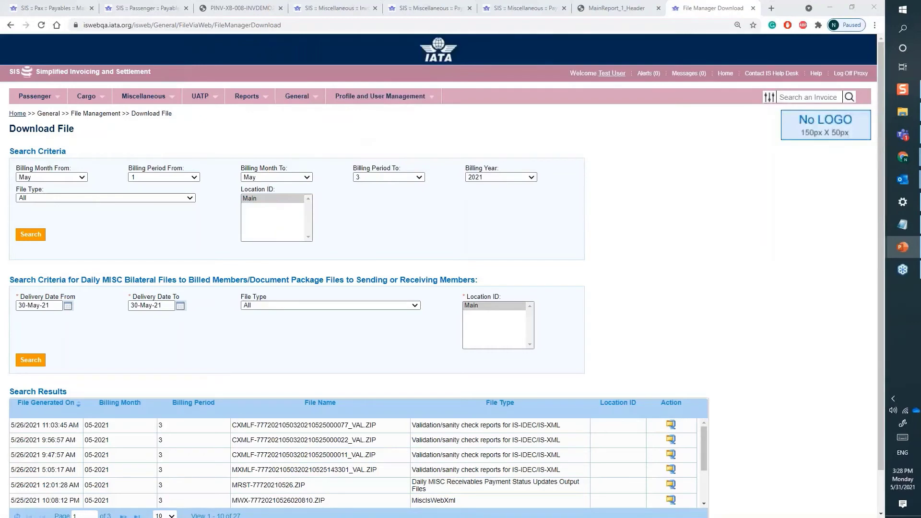
# Step: Check the INVDEMO2 non-sampling invoice details, then go back to the Pax Payables Invoice Search results
pyautogui.click(63, 8)
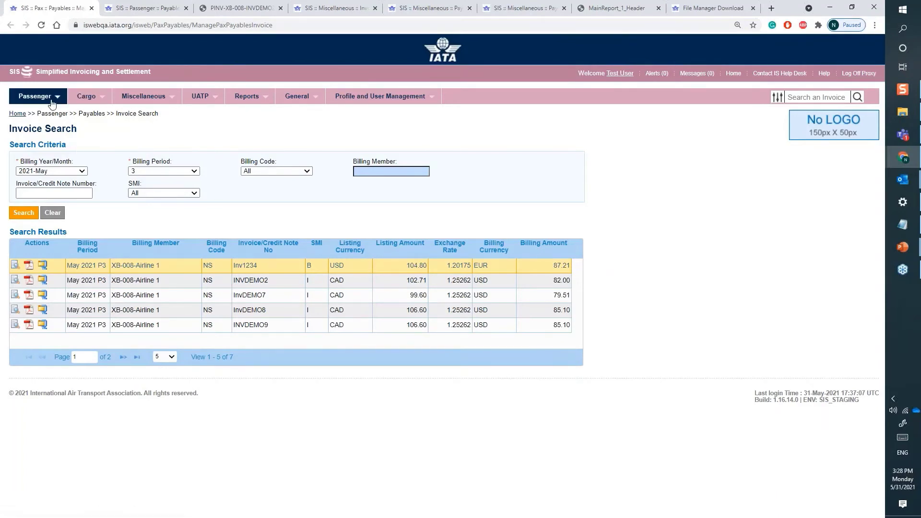
pyautogui.moveTo(35, 96)
pyautogui.moveTo(48, 145)
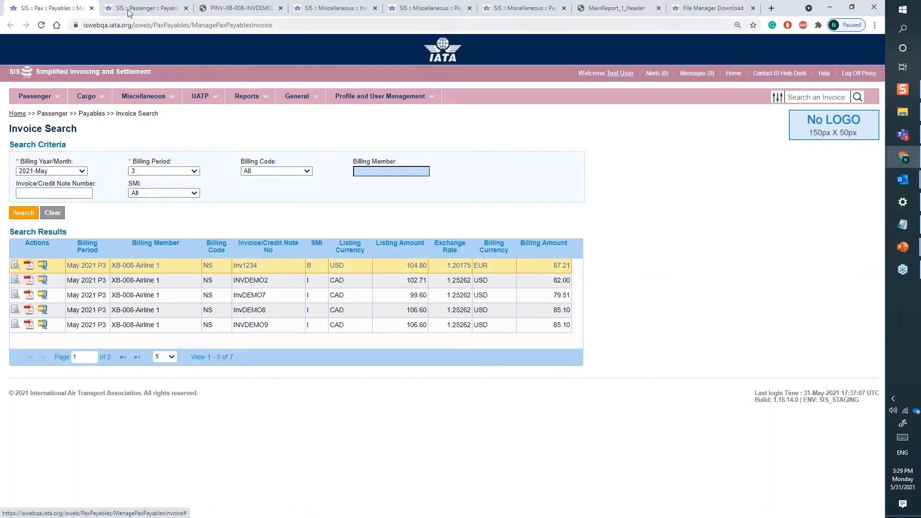
pyautogui.click(144, 8)
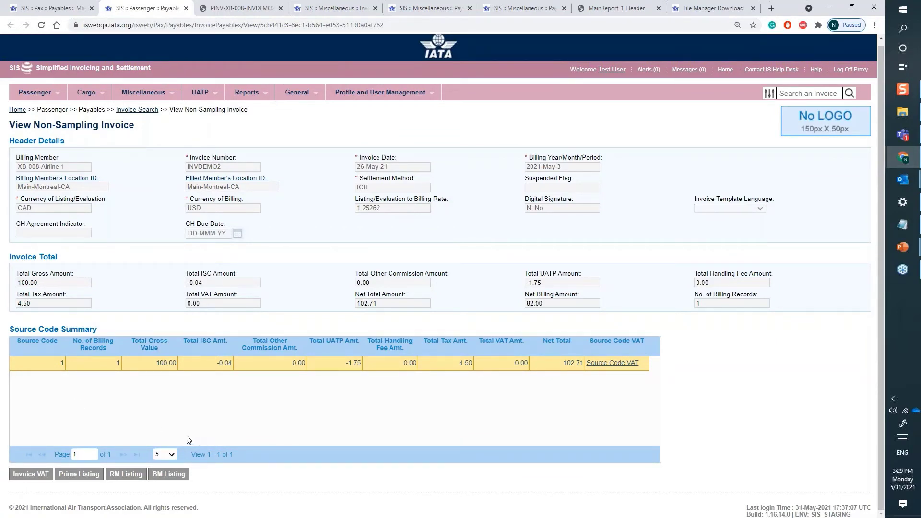
pyautogui.click(57, 8)
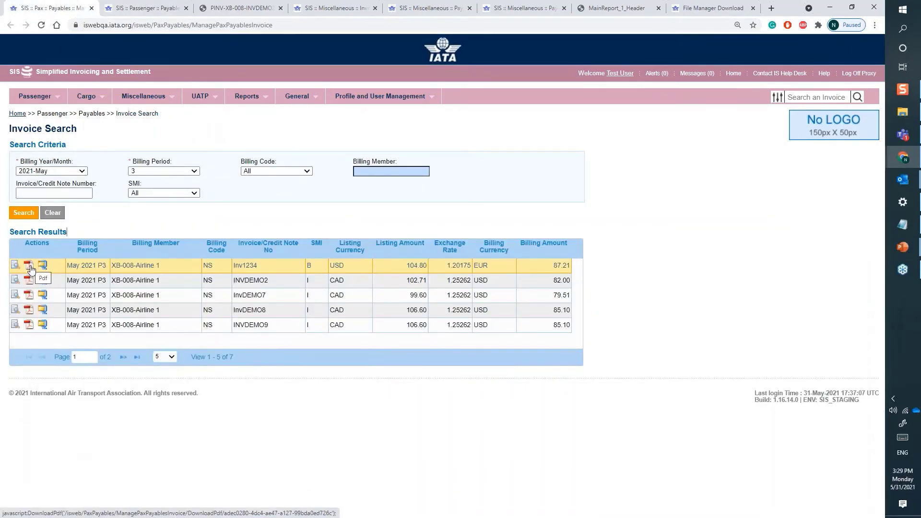
# Step: Review the enlarged INVDEMO2 invoice PDF, then return to the invoice search results
pyautogui.click(240, 8)
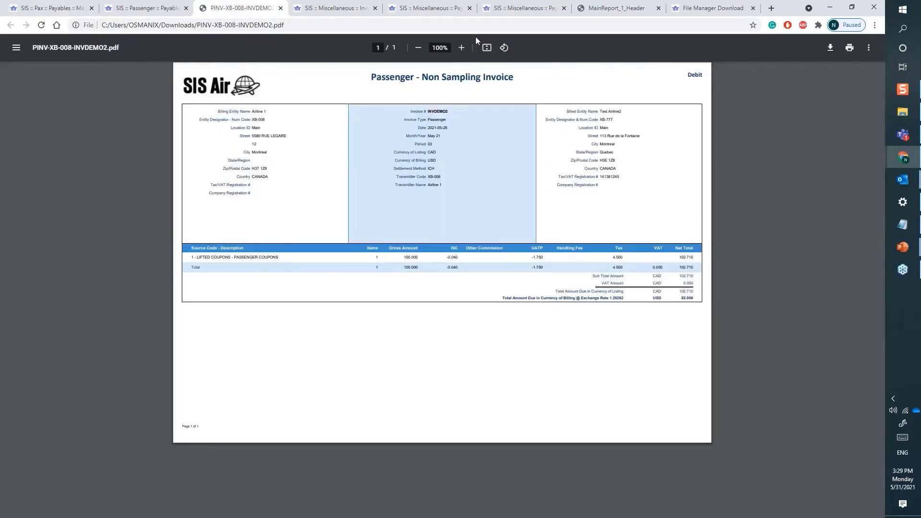
pyautogui.click(461, 47)
pyautogui.click(461, 48)
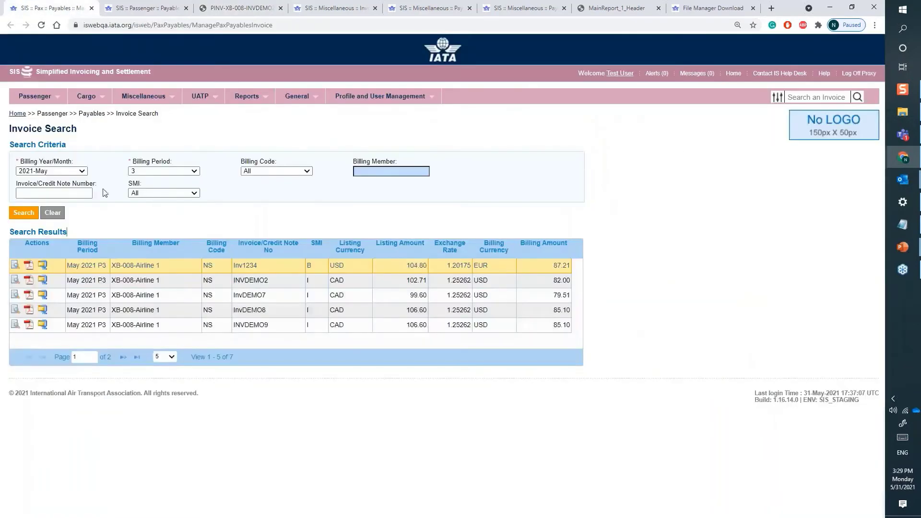
pyautogui.click(29, 8)
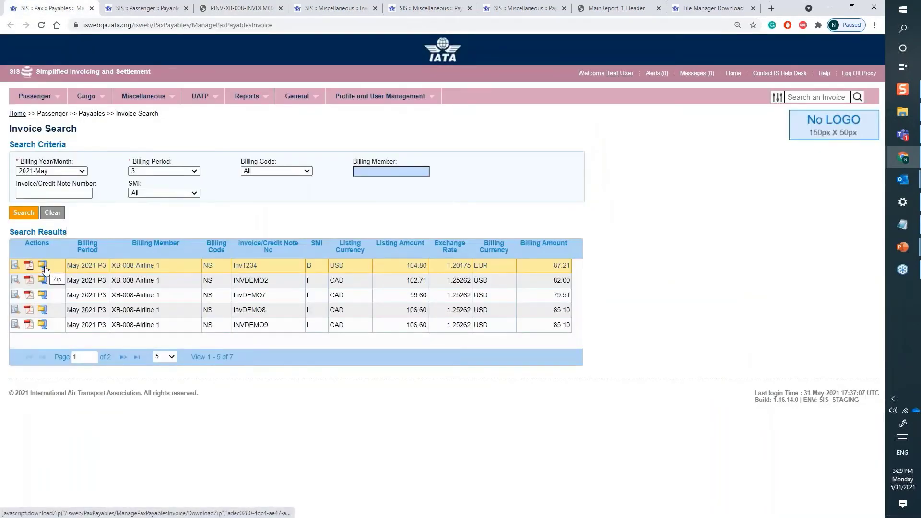
# Step: Generate a download package for Inv1234 including E-Invoicing Files and Memos
pyautogui.click(43, 267)
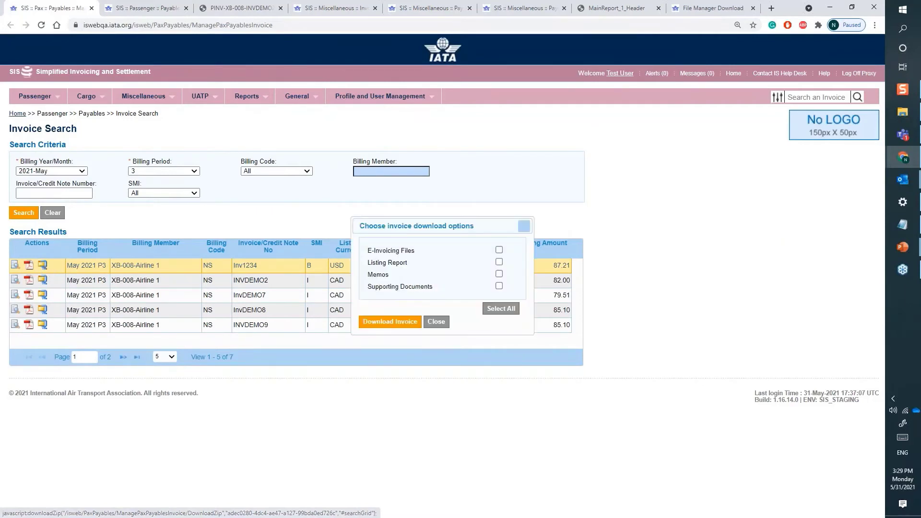
pyautogui.click(498, 250)
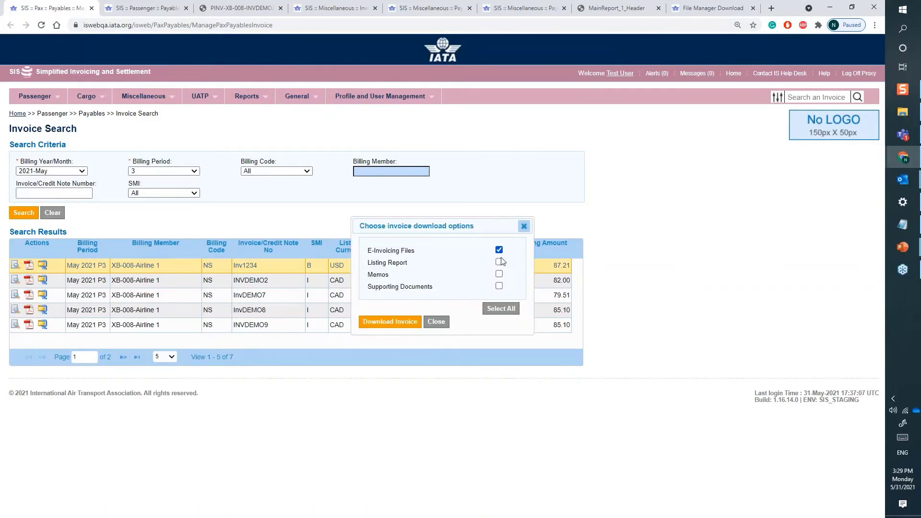
pyautogui.click(498, 274)
pyautogui.click(402, 322)
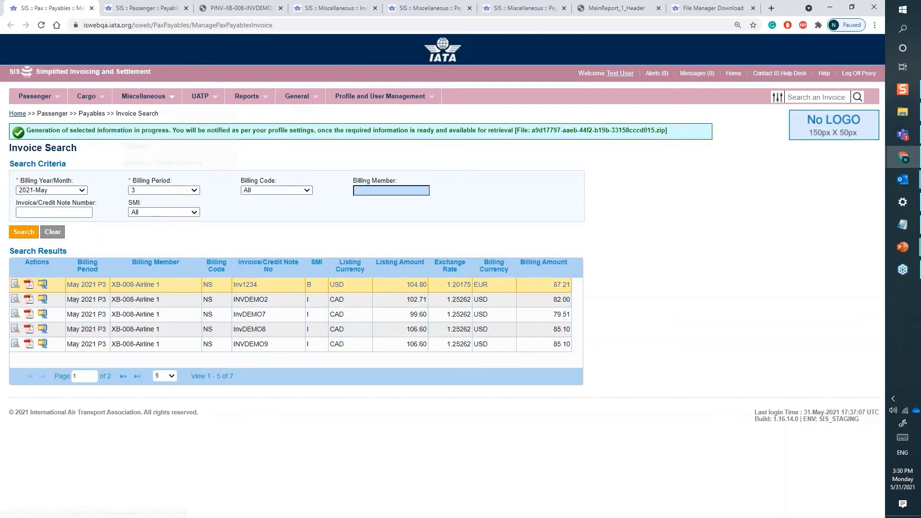
# Step: In the Miscellaneous Payables Invoice search, change From Period to 2021-May-01
pyautogui.click(330, 8)
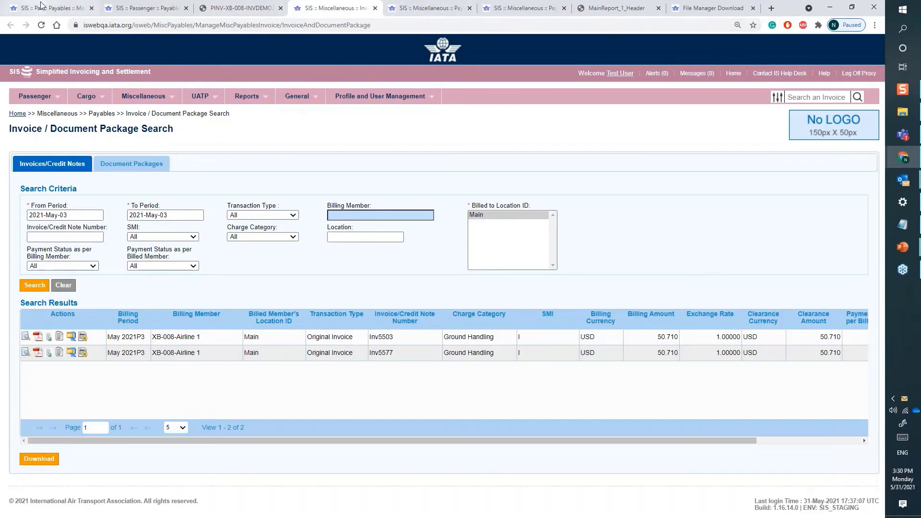
pyautogui.moveTo(35, 96)
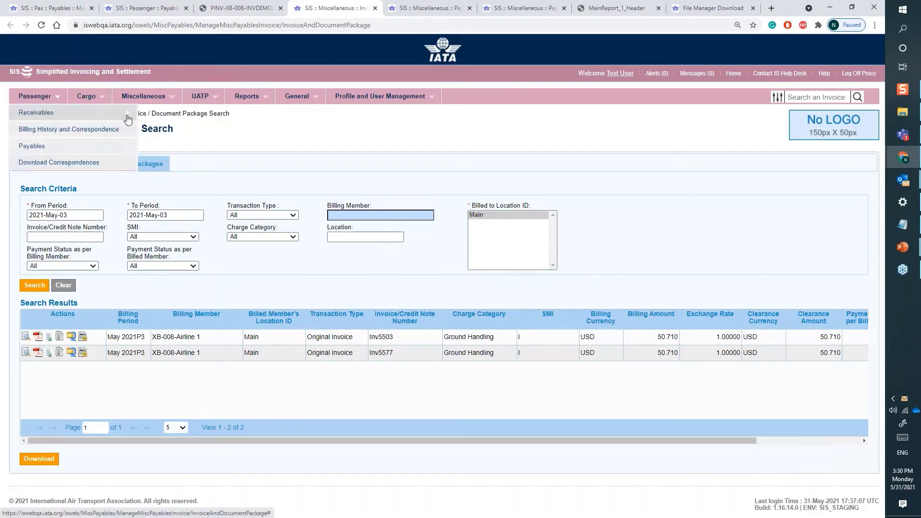
pyautogui.moveTo(86, 96)
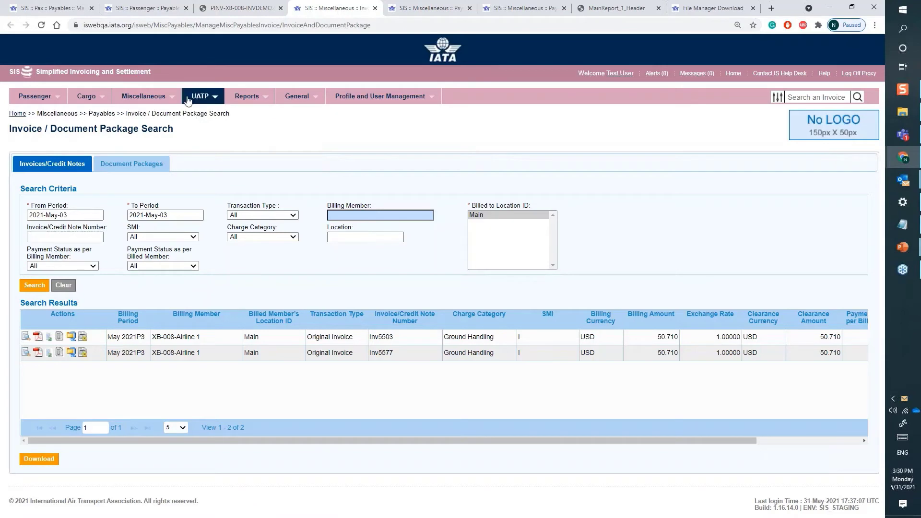
pyautogui.moveTo(143, 96)
pyautogui.moveTo(161, 145)
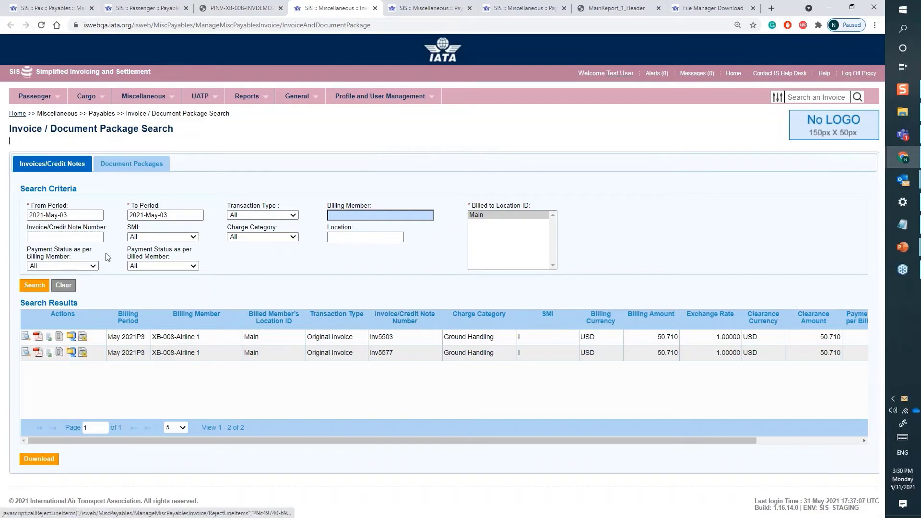
pyautogui.click(84, 215)
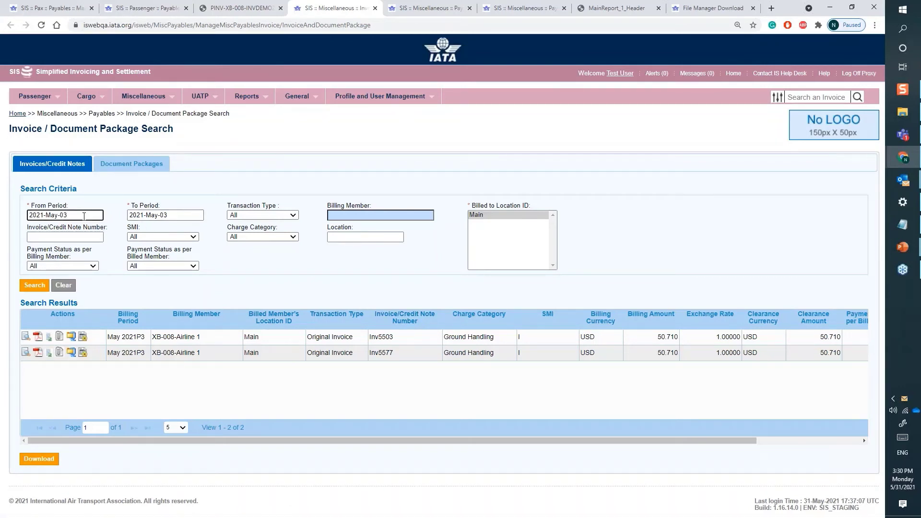
pyautogui.press('BackSpace')
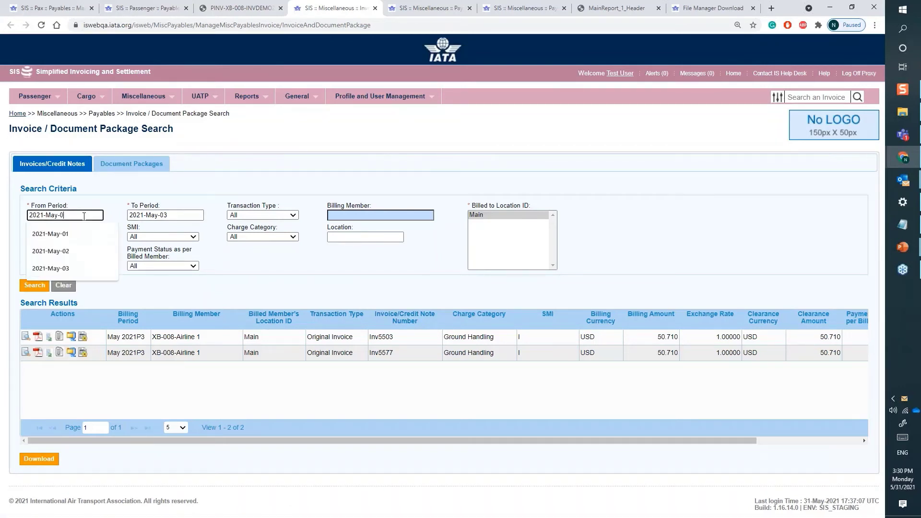
pyautogui.write('1')
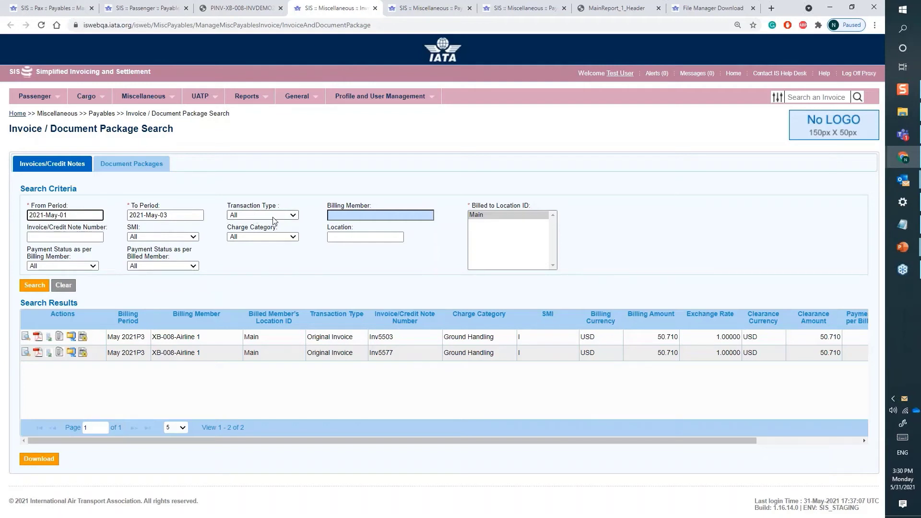
pyautogui.press('Tab')
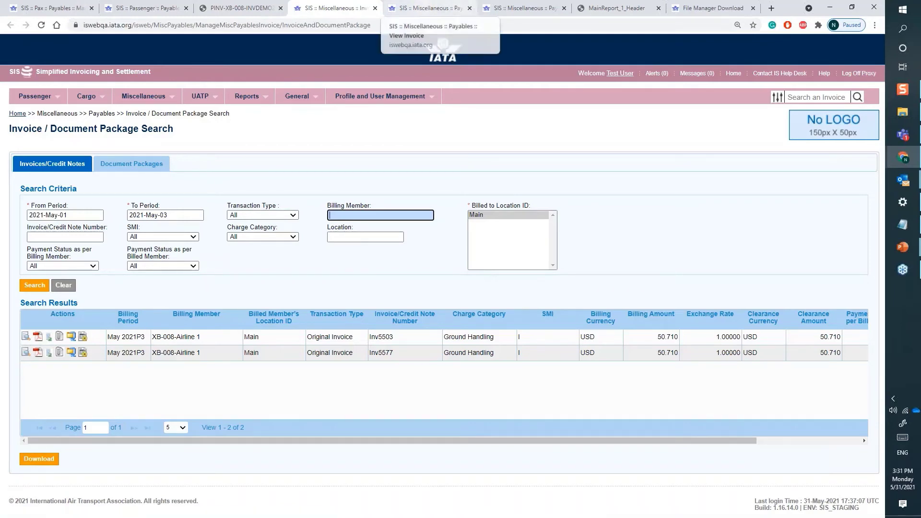
# Step: Inspect Inv5577's ramp-service line item (net 50.710), then return to the Invoice / Document Package Search
pyautogui.click(427, 8)
pyautogui.scroll(4, 265, 256)
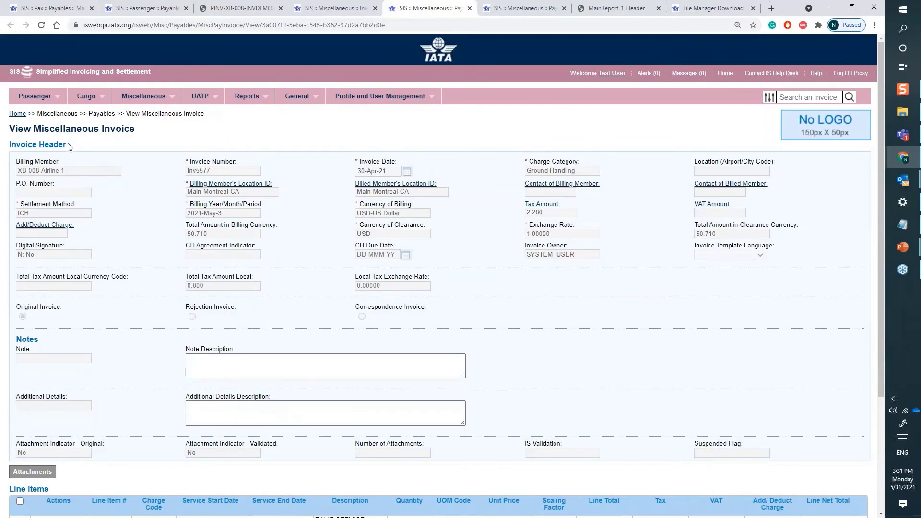
pyautogui.scroll(-3, 143, 248)
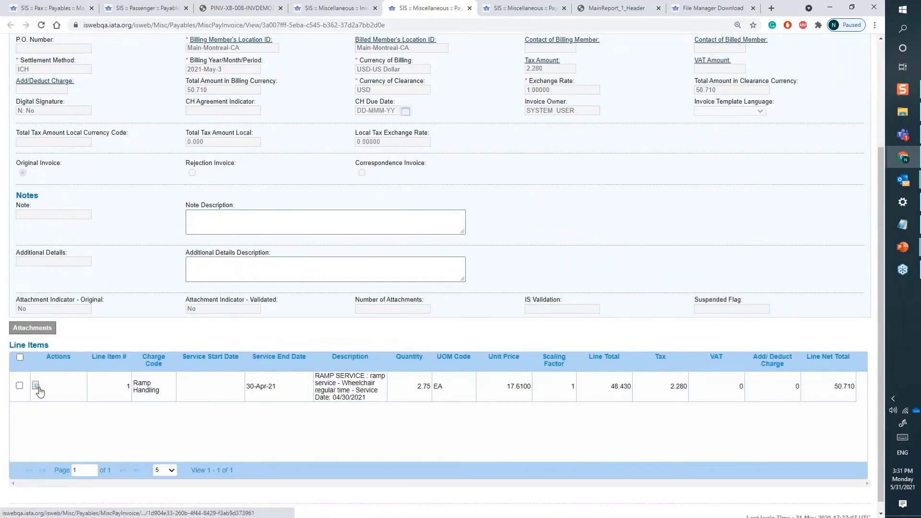
pyautogui.click(36, 387)
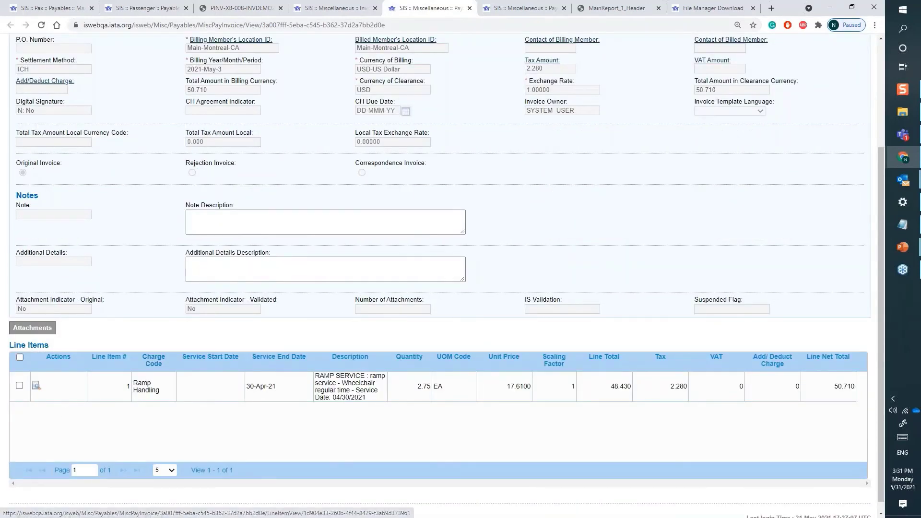
pyautogui.scroll(-2, 65, 263)
pyautogui.scroll(1, 82, 404)
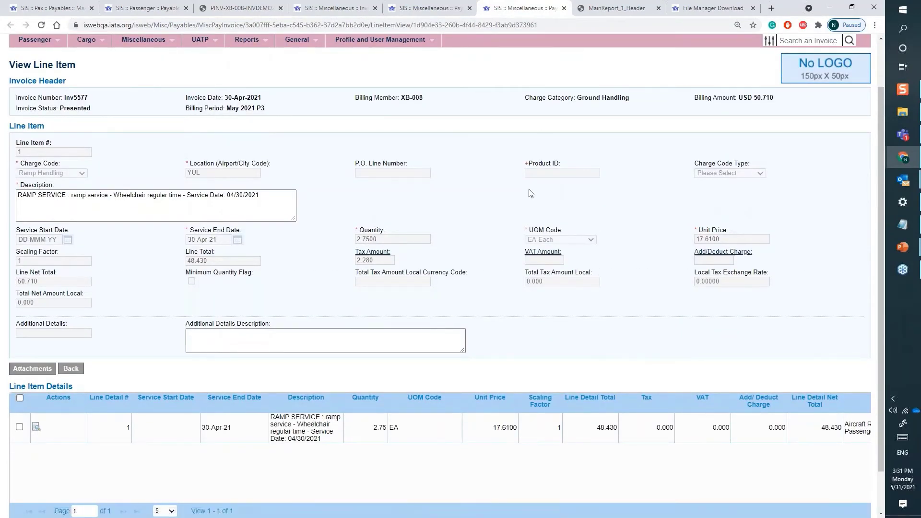
pyautogui.click(331, 9)
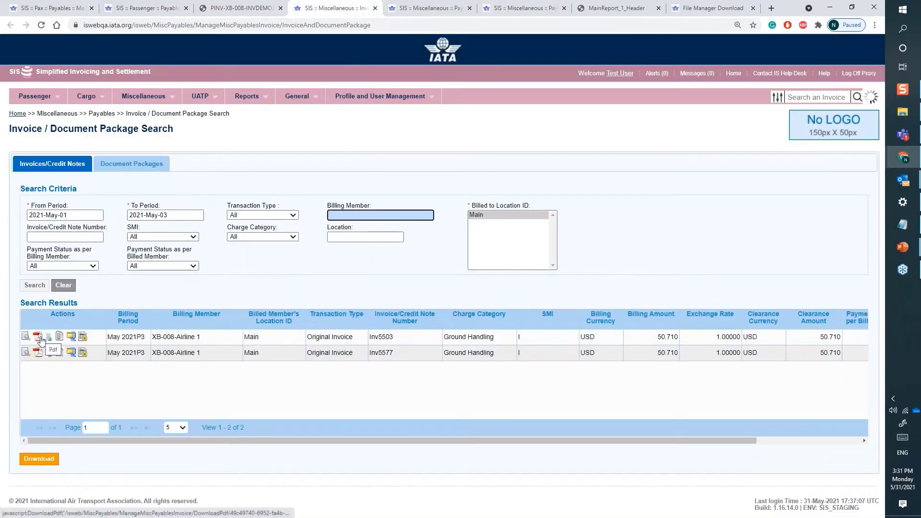
pyautogui.click(600, 8)
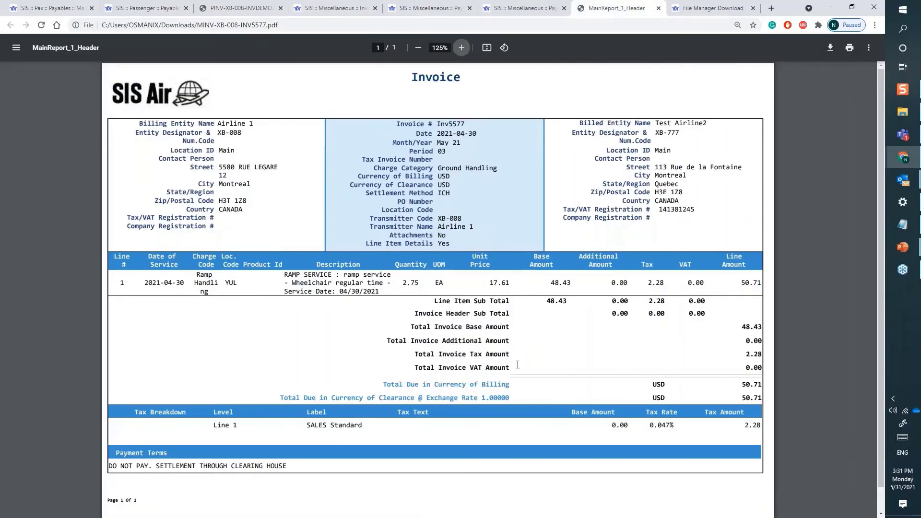
pyautogui.click(353, 7)
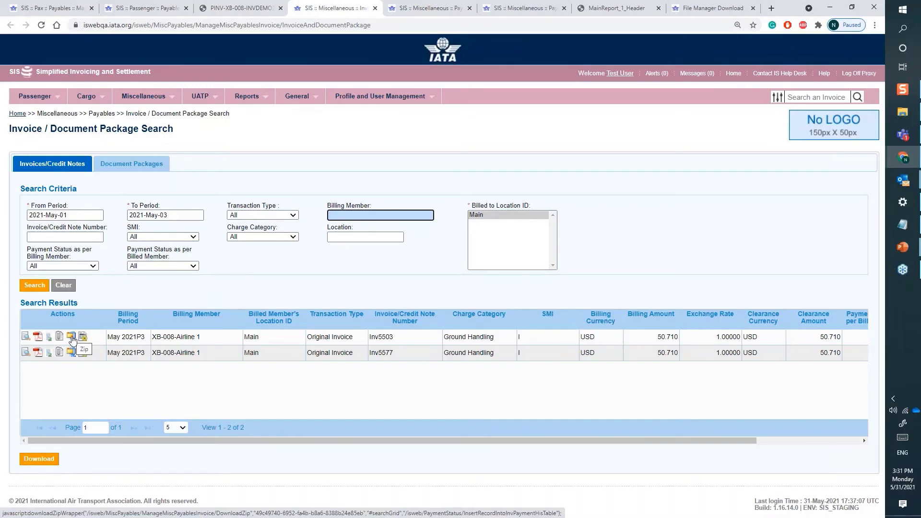
# Step: Dismiss Inv5503's download options and go to the File Manager Download File page
pyautogui.click(71, 338)
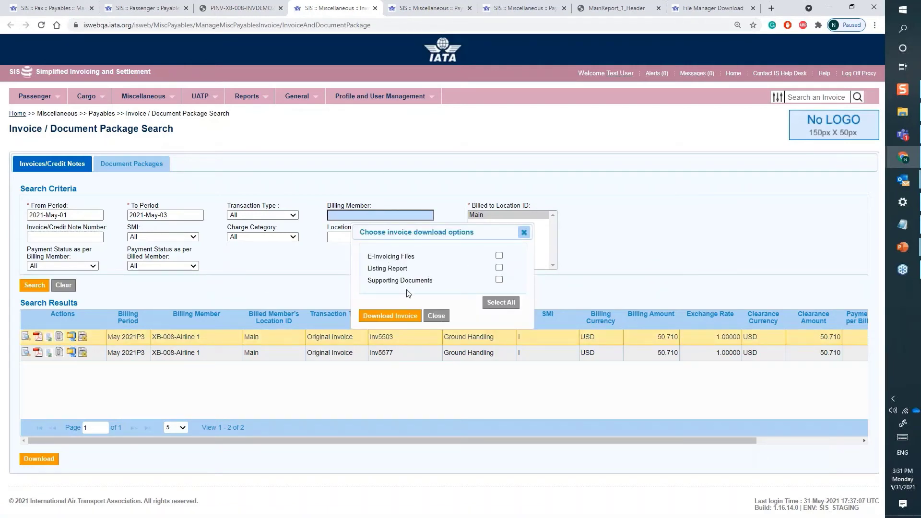
pyautogui.click(443, 318)
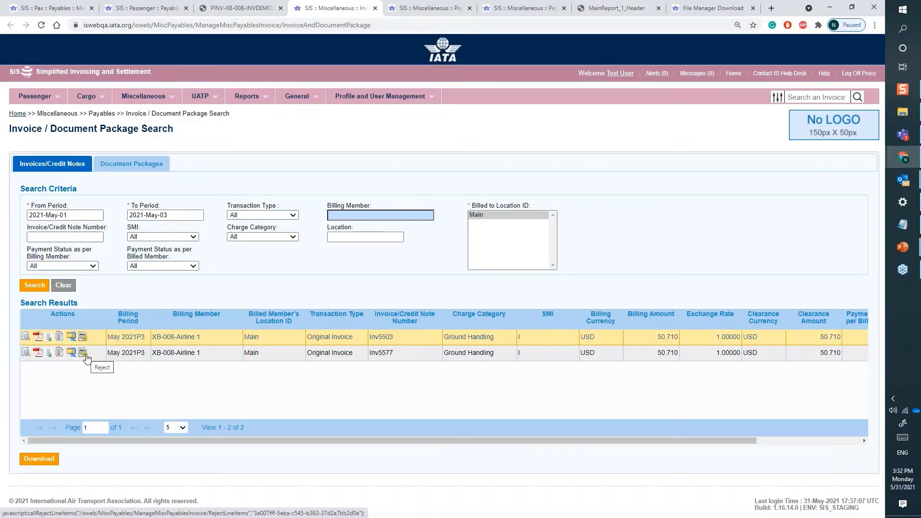
pyautogui.click(719, 6)
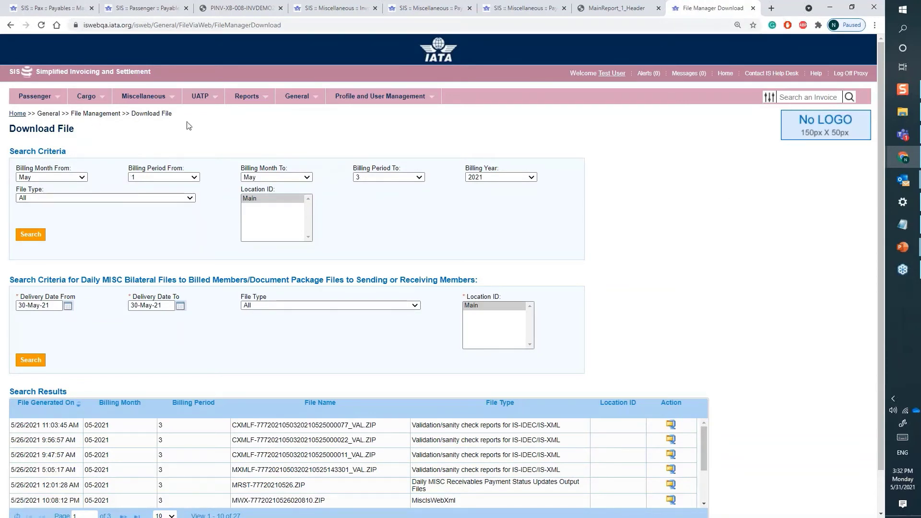
# Step: Search Download File for ISIDEC Outbound files in May 2021 billing periods 2 to 3
pyautogui.click(144, 198)
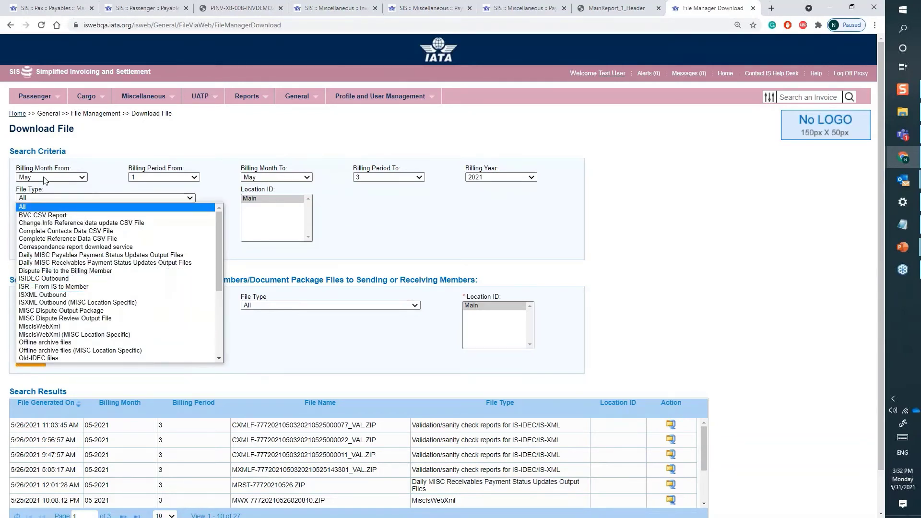
pyautogui.click(194, 177)
pyautogui.click(175, 202)
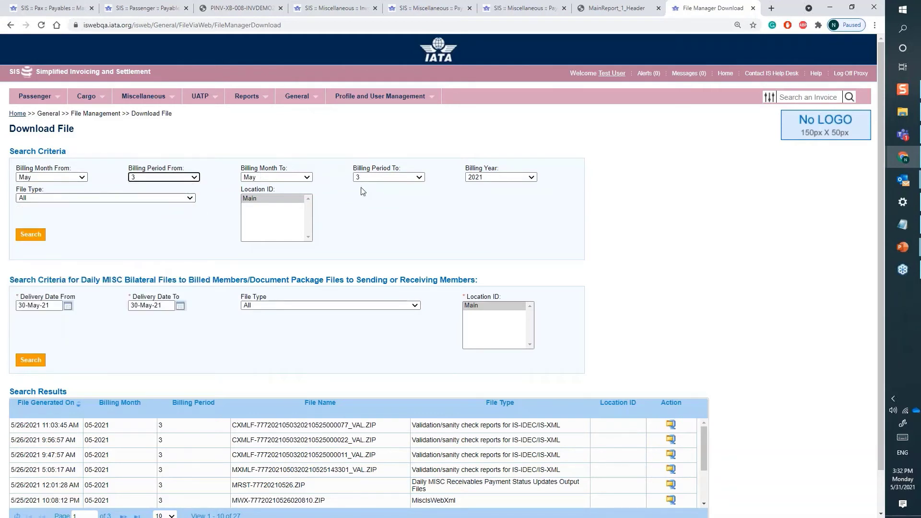
pyautogui.click(158, 177)
pyautogui.click(137, 194)
pyautogui.click(70, 198)
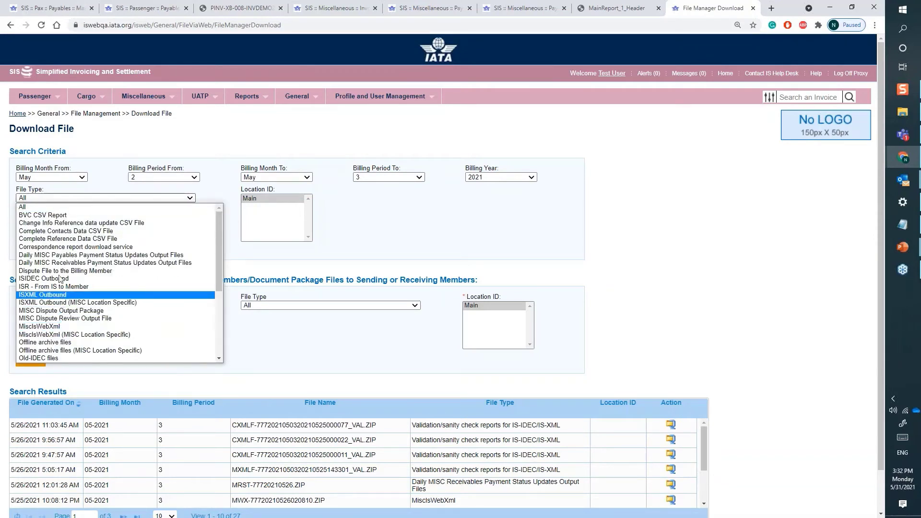
pyautogui.click(60, 279)
pyautogui.click(30, 235)
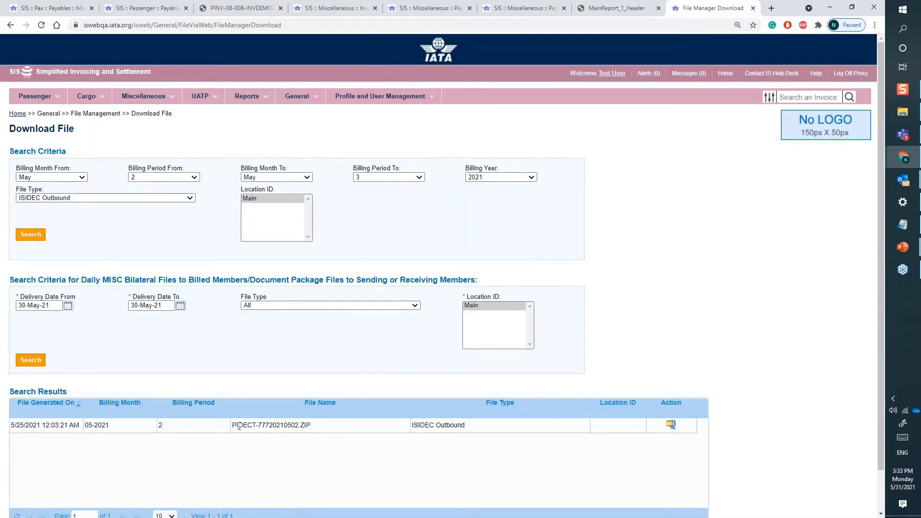
# Step: Select the PIDECT-77720210502.ZIP file name, leaving the file type unchanged
pyautogui.moveTo(233, 425); pyautogui.dragTo(322, 424)
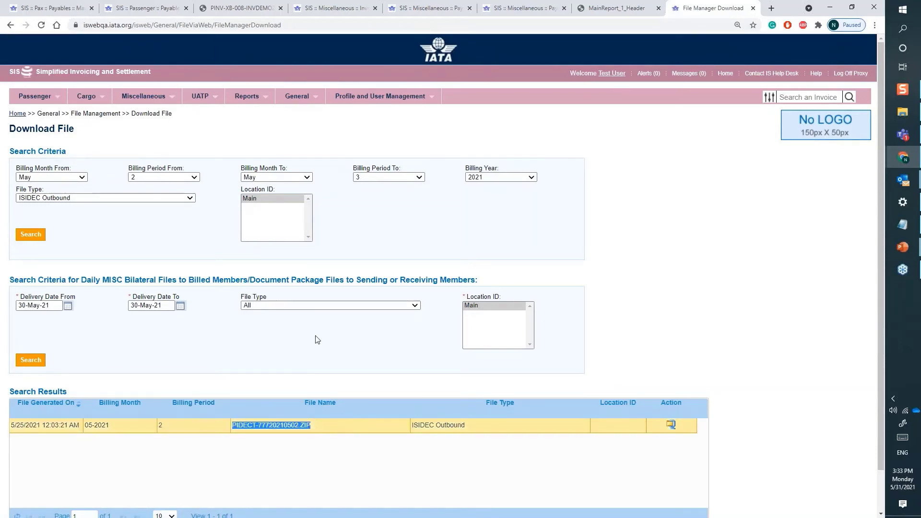
pyautogui.click(118, 199)
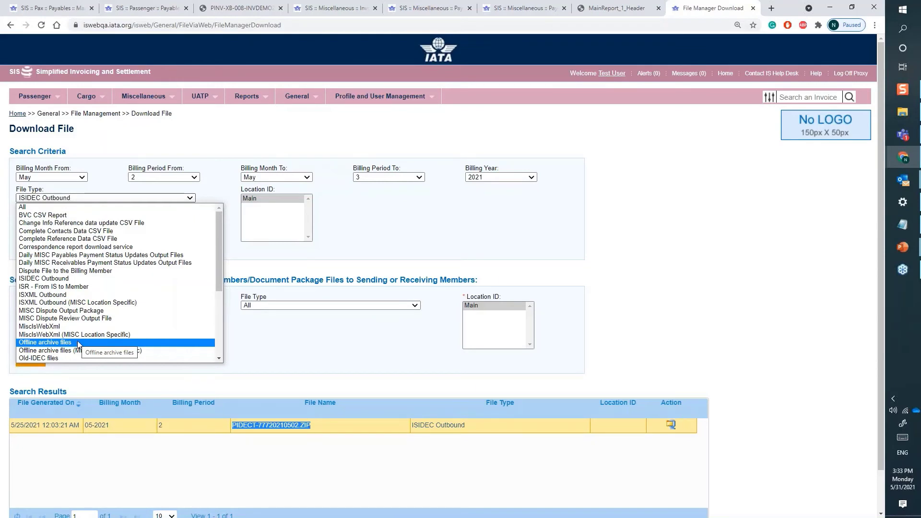
pyautogui.click(678, 218)
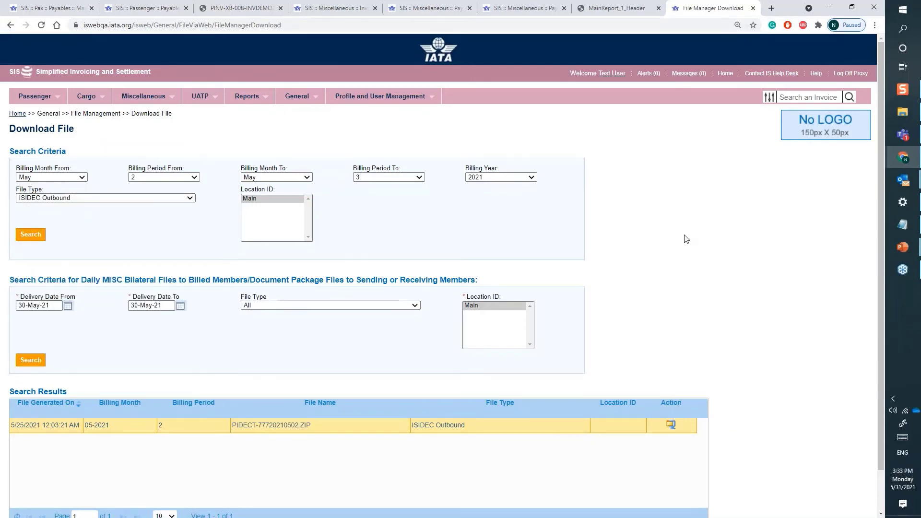
# Step: Open invoice INVDEMO2 from the Pax Payables search results in a new tab
pyautogui.click(55, 12)
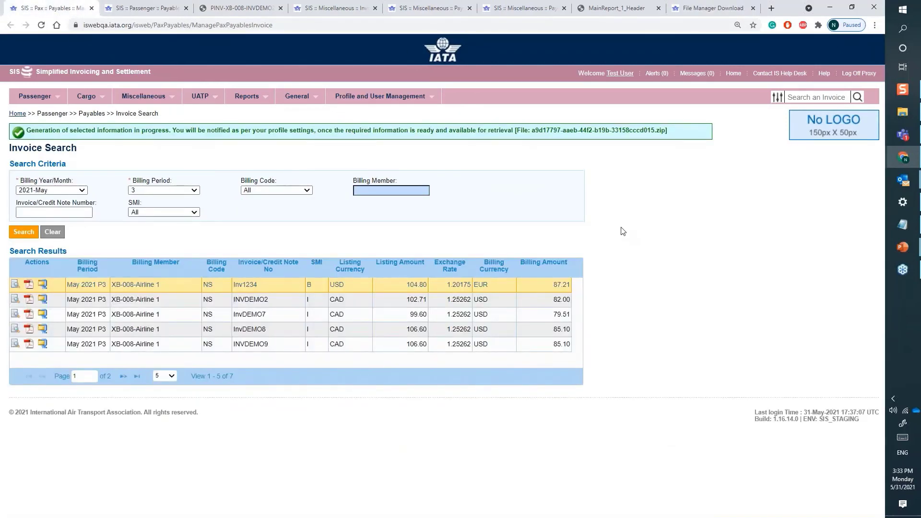
pyautogui.rightClick(16, 301)
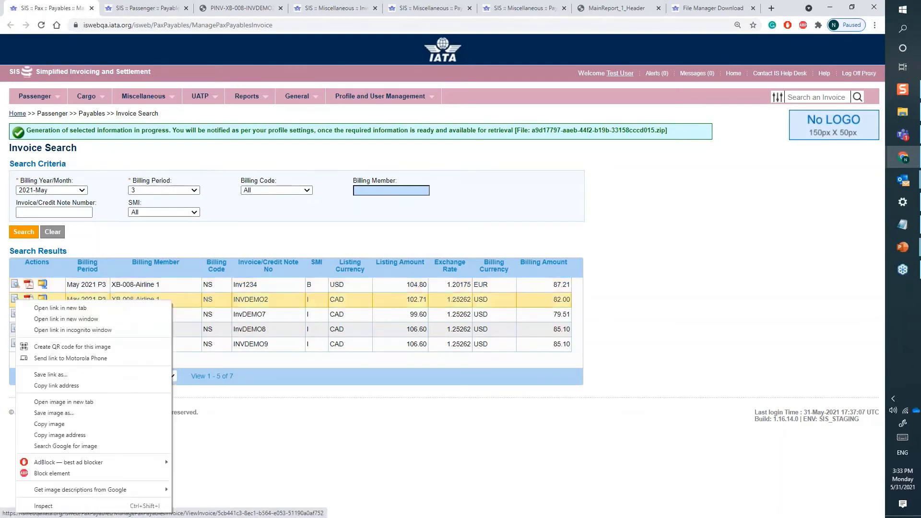
pyautogui.click(38, 308)
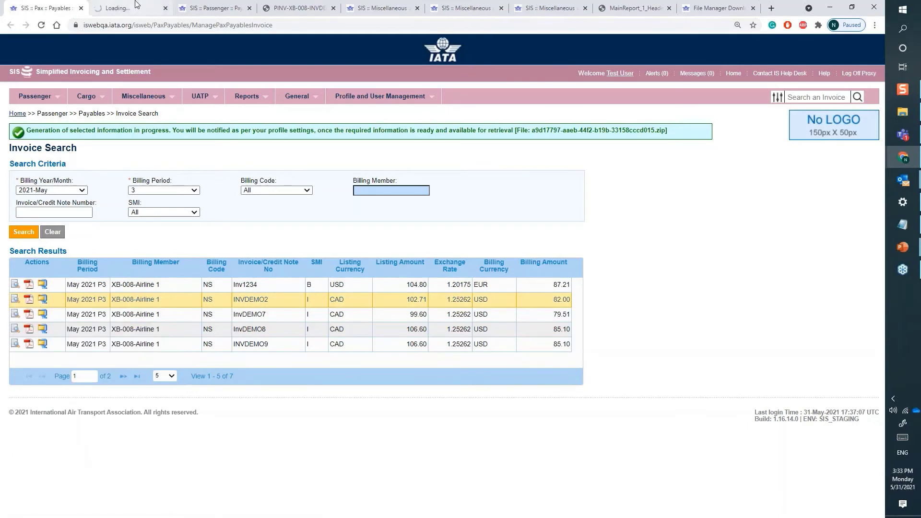
pyautogui.click(136, 6)
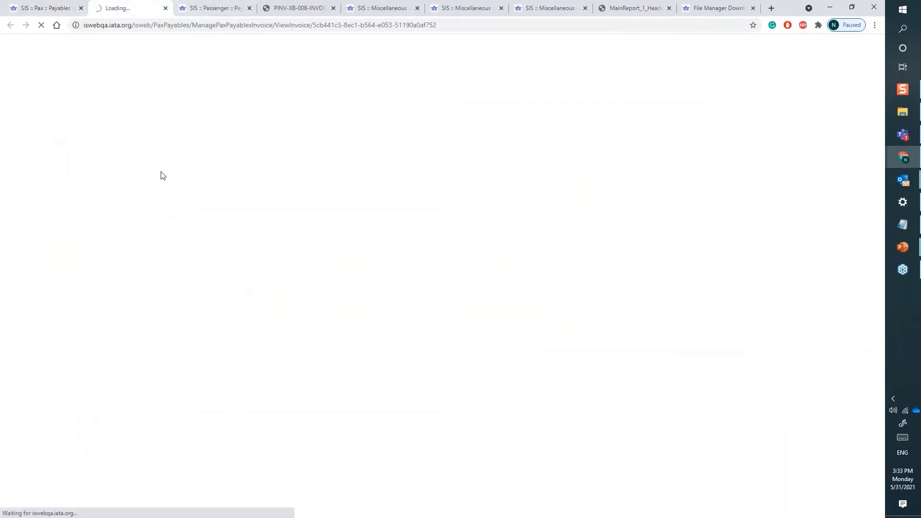
pyautogui.click(217, 5)
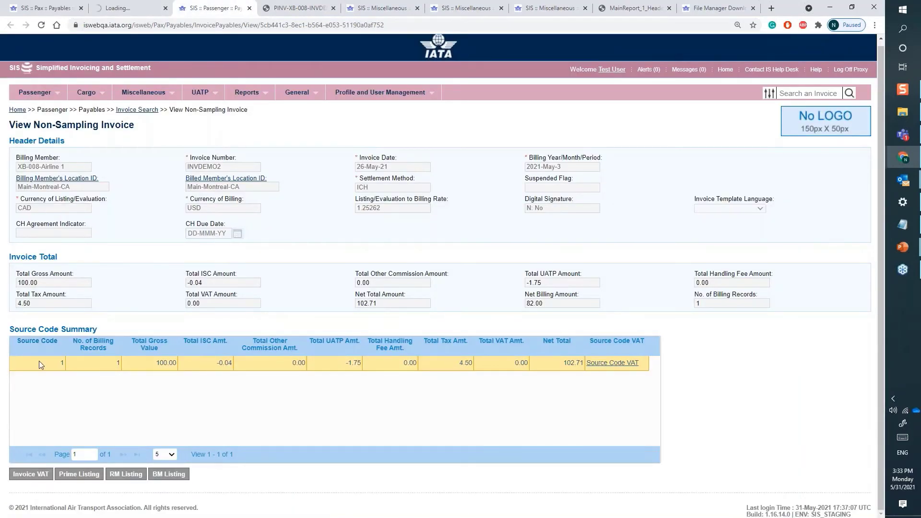
pyautogui.click(75, 480)
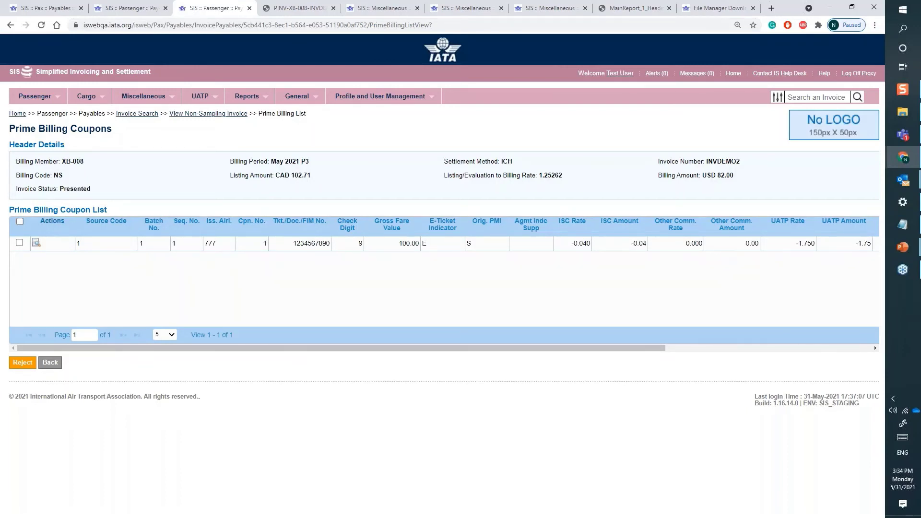
pyautogui.click(36, 245)
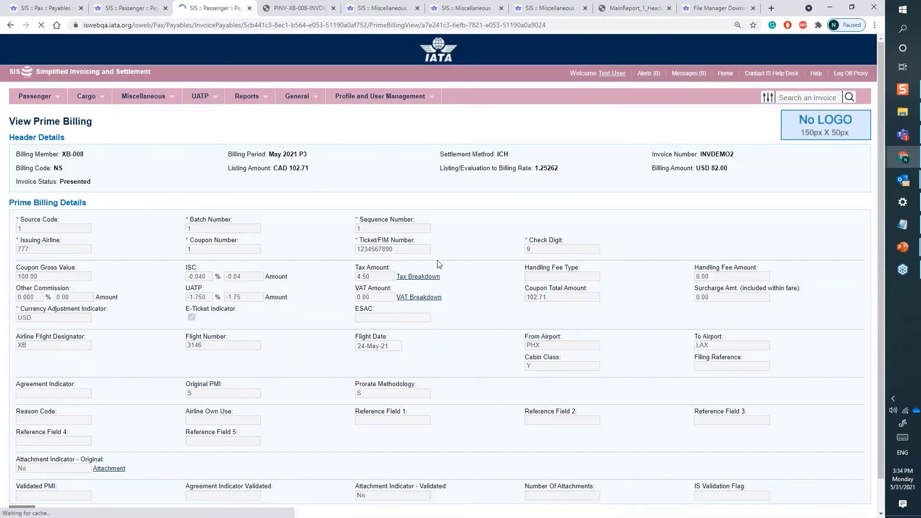
pyautogui.scroll(-1, 438, 264)
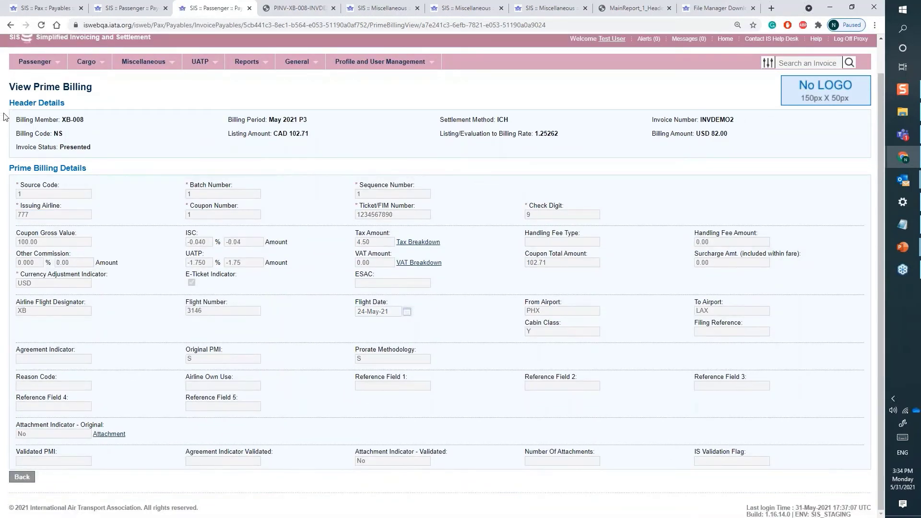
pyautogui.click(22, 477)
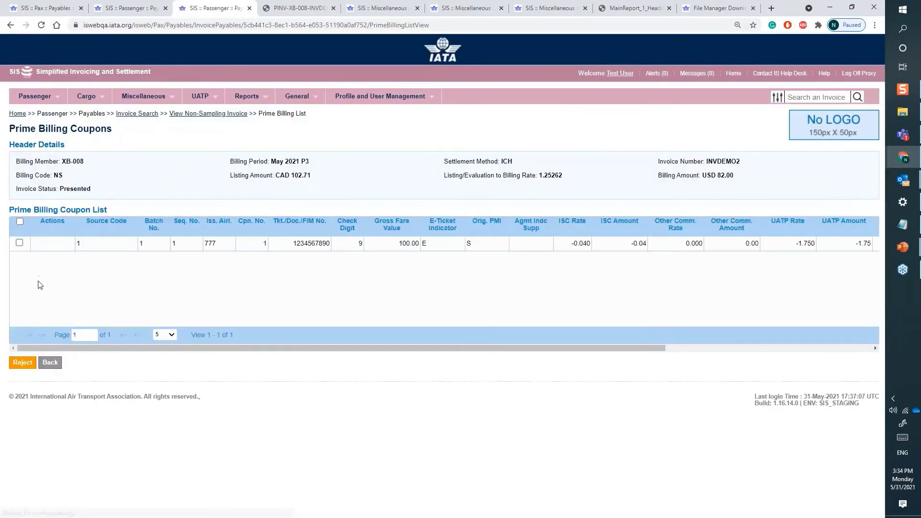
pyautogui.click(20, 243)
pyautogui.click(18, 367)
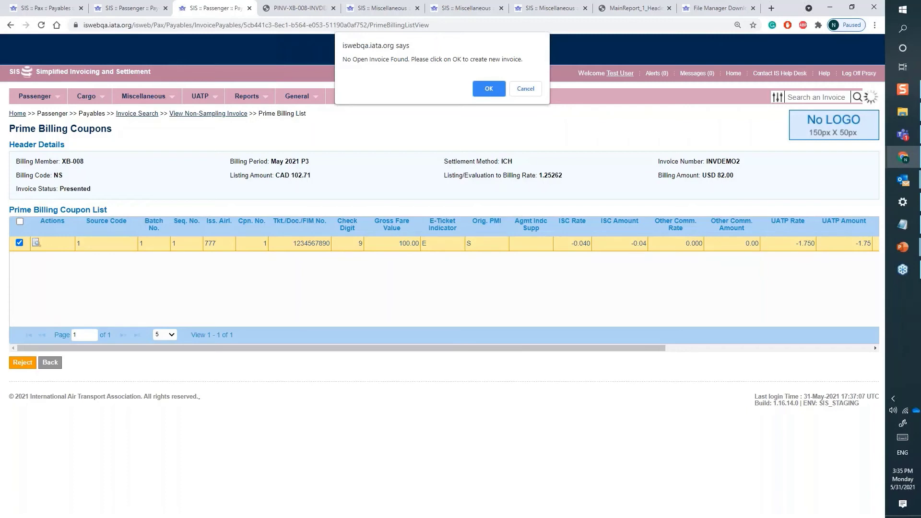
# Step: Confirm the 'No Open Invoice Found' alert to create a new invoice for XB-008-Airline 1
pyautogui.click(488, 91)
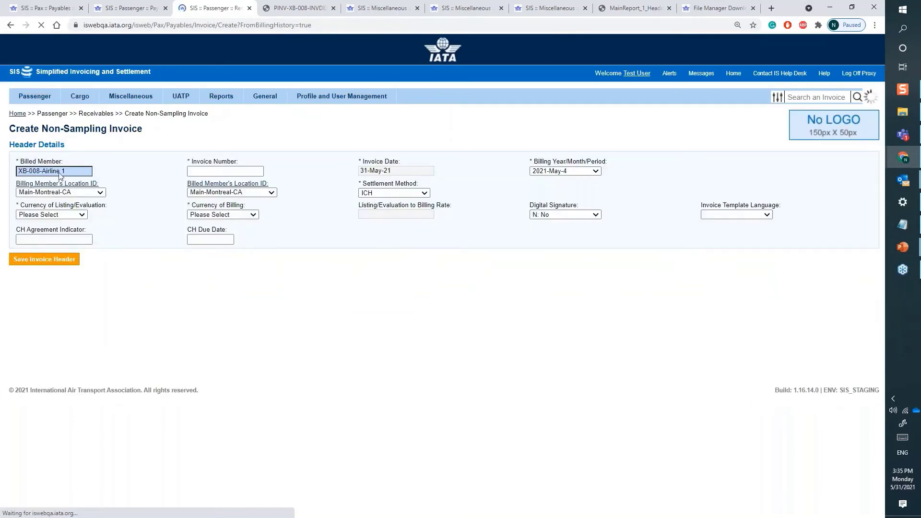
# Step: Save an invoice header numbered Rejection7 with CAD listing currency and no template language
pyautogui.click(219, 172)
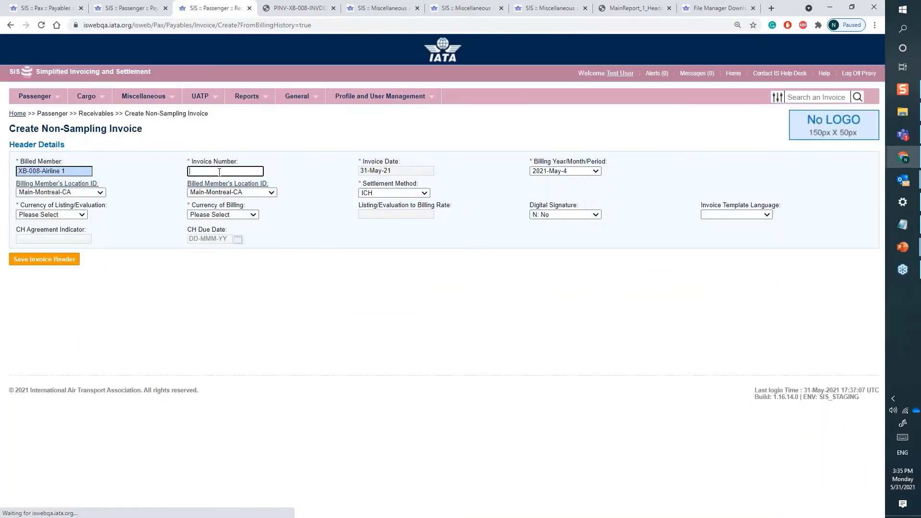
pyautogui.write('Rejection')
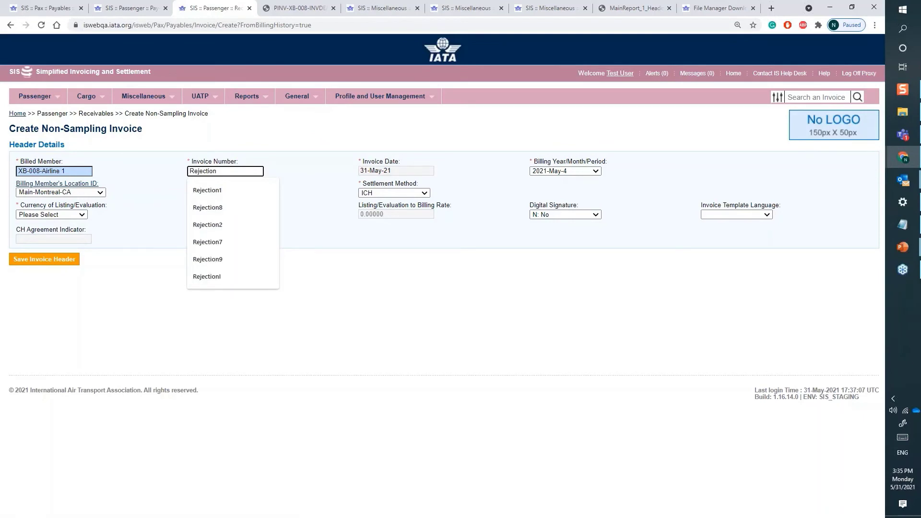
pyautogui.write('&')
pyautogui.press('BackSpace')
pyautogui.write('7')
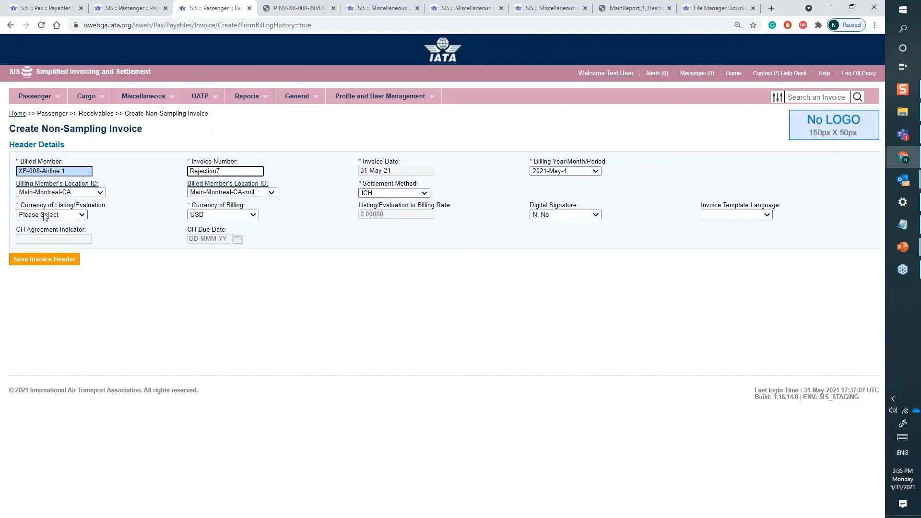
pyautogui.click(58, 216)
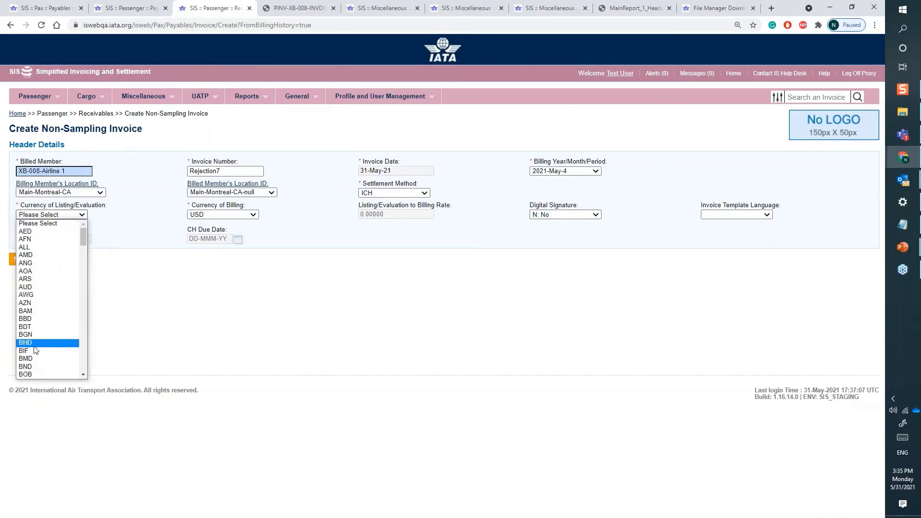
pyautogui.press('c')
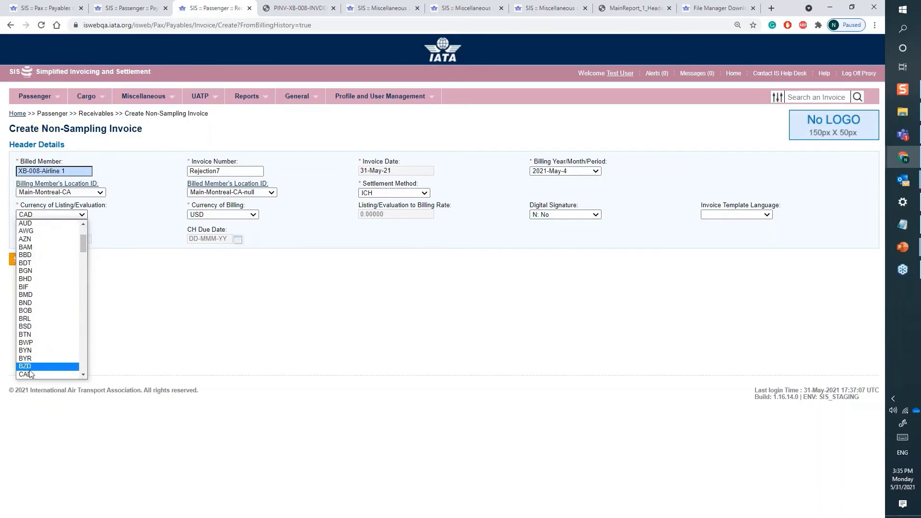
pyautogui.click(29, 372)
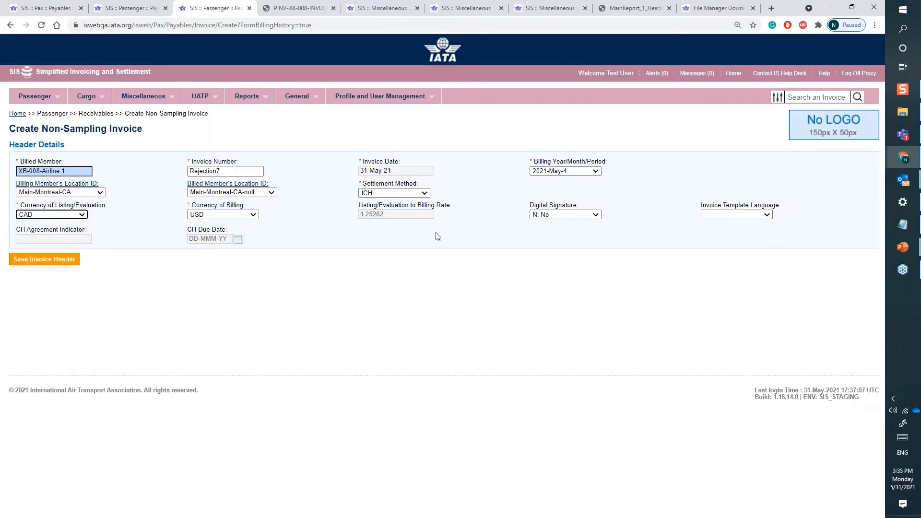
pyautogui.click(730, 223)
pyautogui.click(628, 289)
pyautogui.click(44, 262)
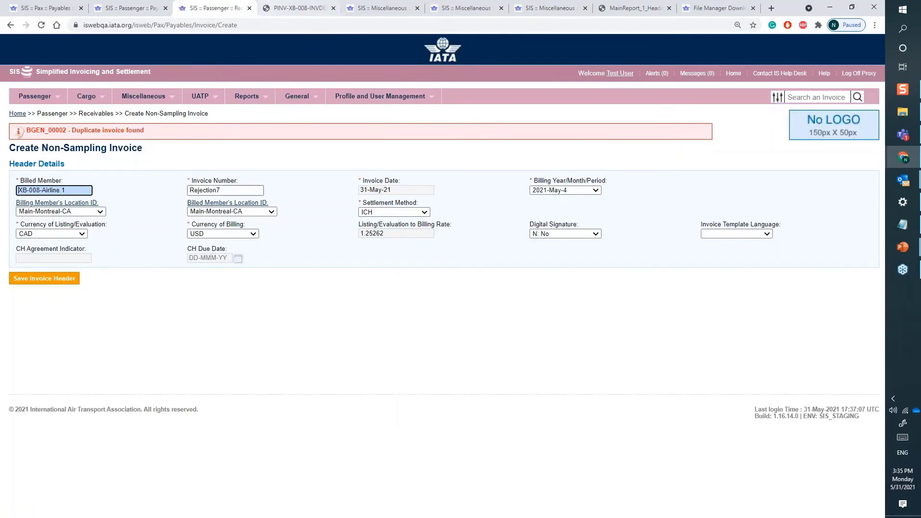
# Step: After the duplicate-number error, change the invoice number to Rejection1 and save
pyautogui.click(227, 190)
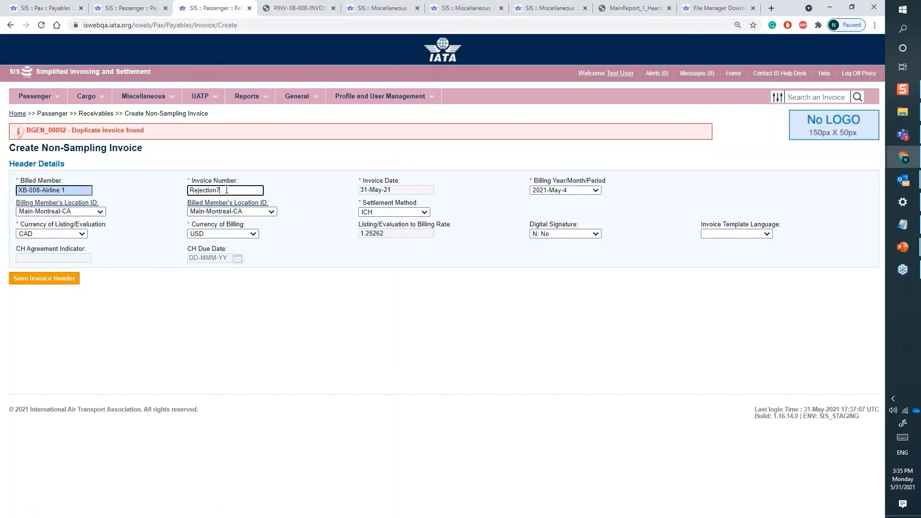
pyautogui.press('BackSpace')
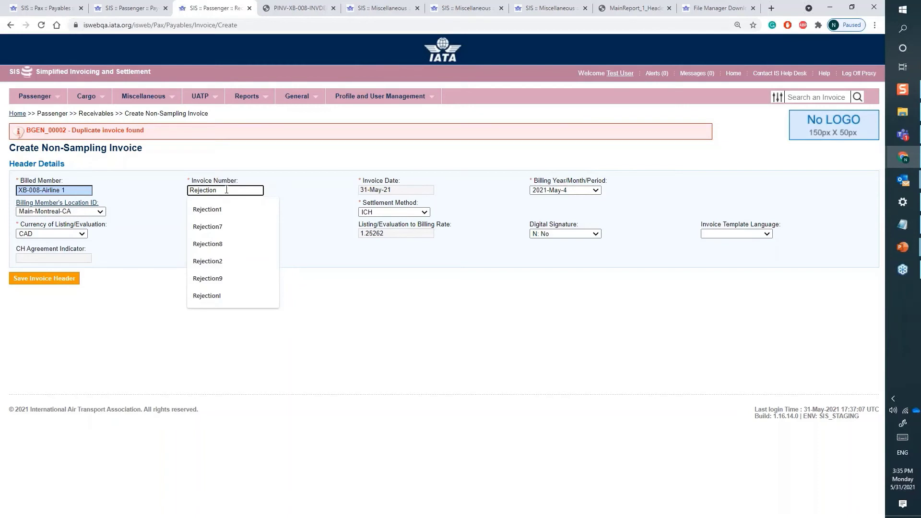
pyautogui.write('1')
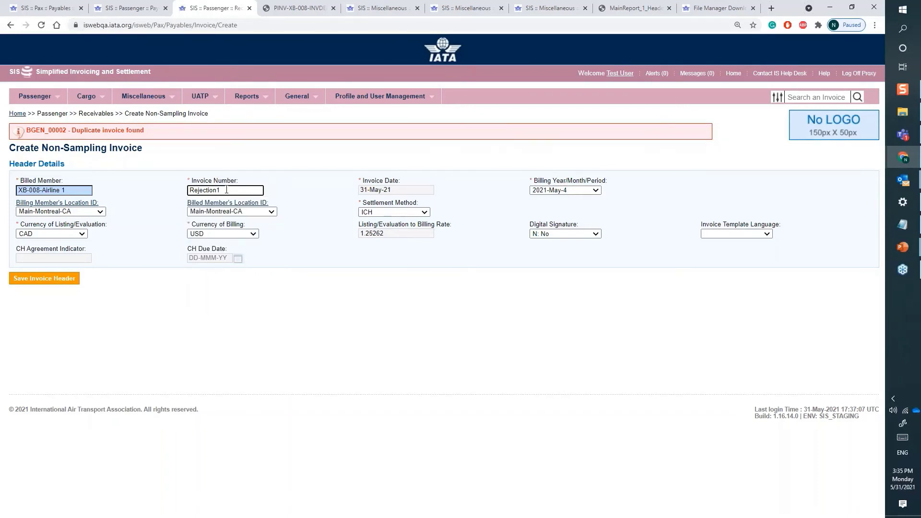
pyautogui.click(42, 278)
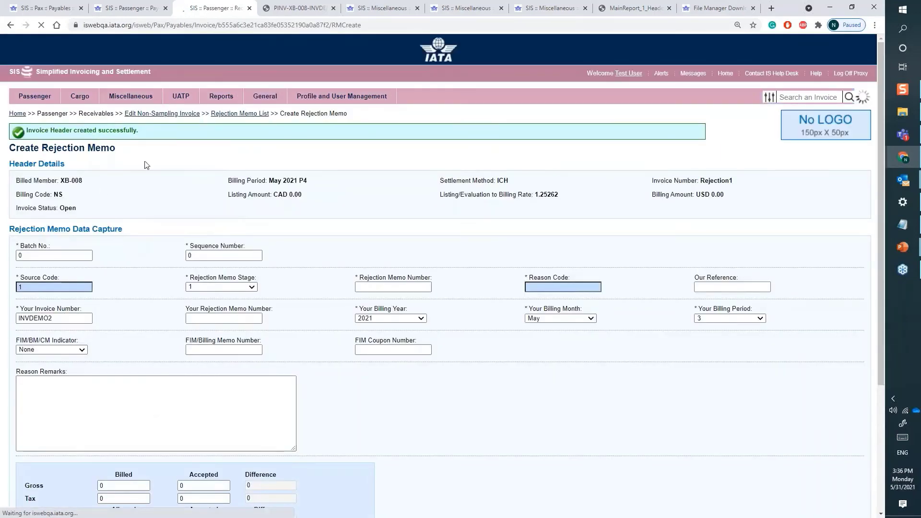
# Step: Enter batch 12345, sequence 2, memo number Rej1235678 and reason code 2B (duplicate billing)
pyautogui.click(33, 257)
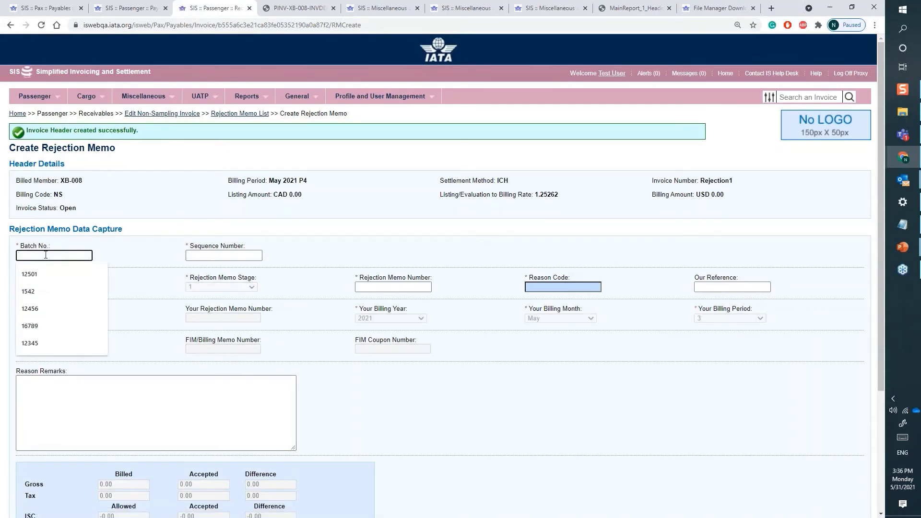
pyautogui.write('12345')
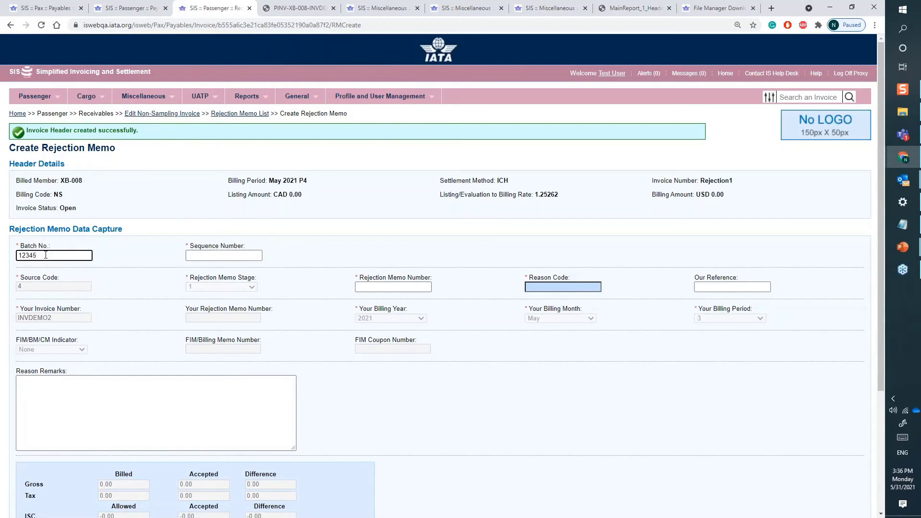
pyautogui.click(204, 255)
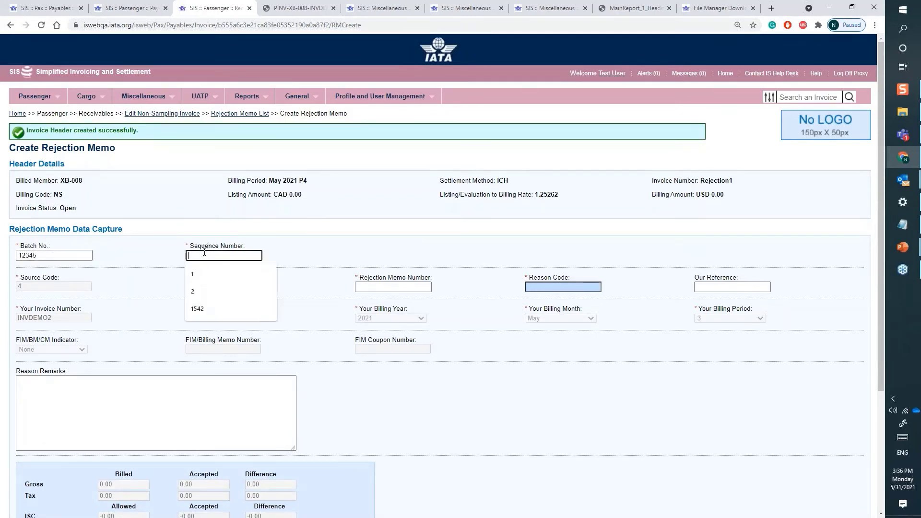
pyautogui.click(205, 298)
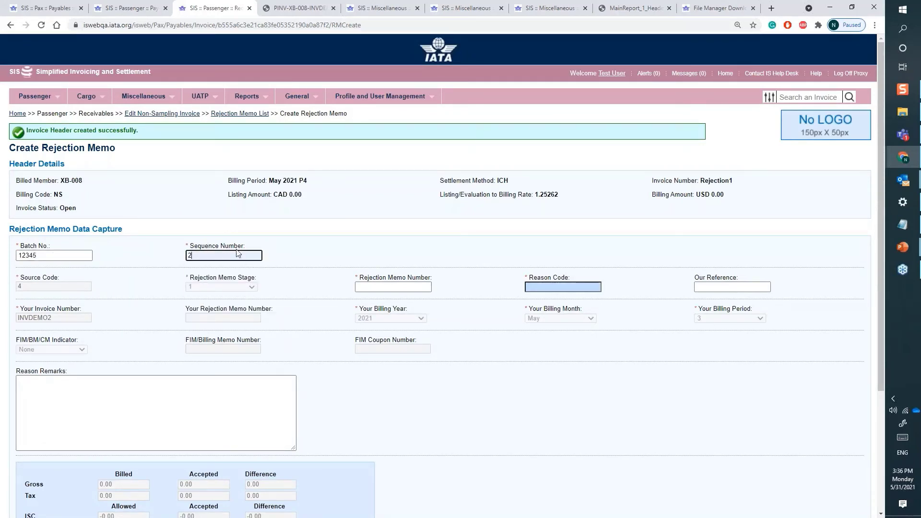
pyautogui.click(379, 286)
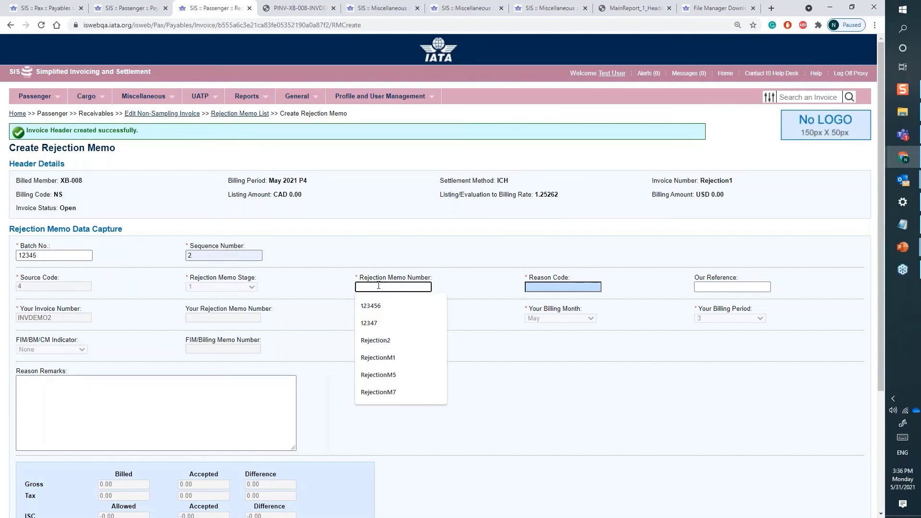
pyautogui.write('Rej12345678')
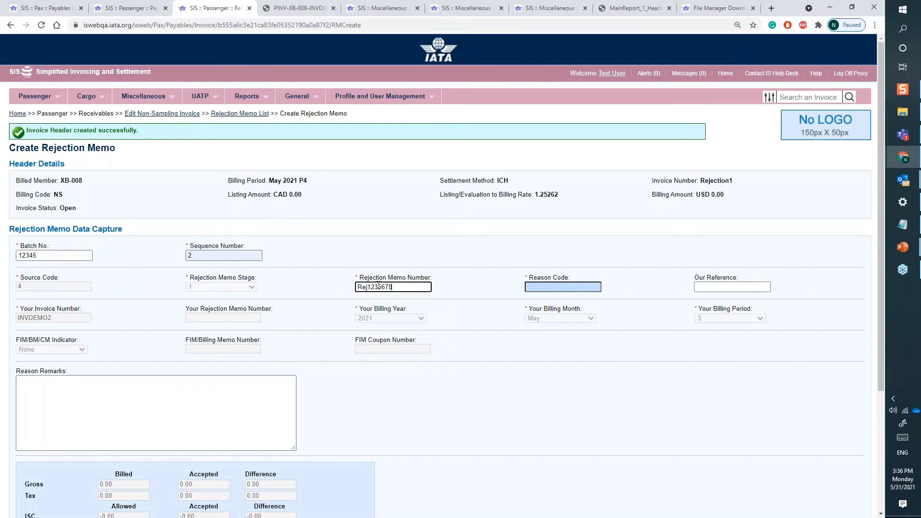
pyautogui.click(555, 287)
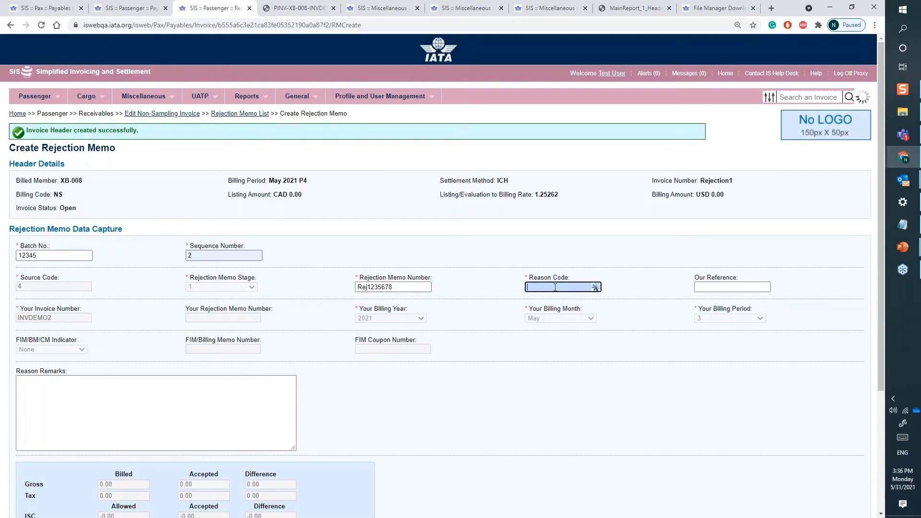
pyautogui.click(555, 287)
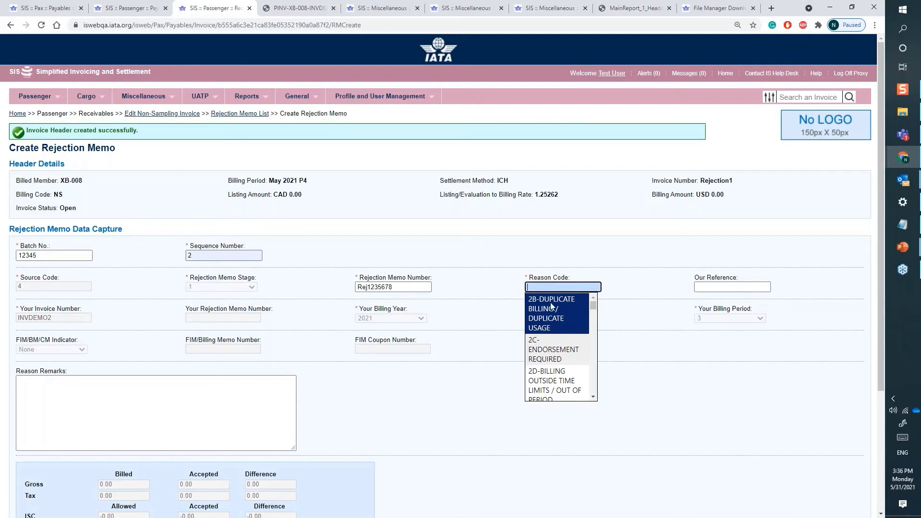
pyautogui.click(551, 302)
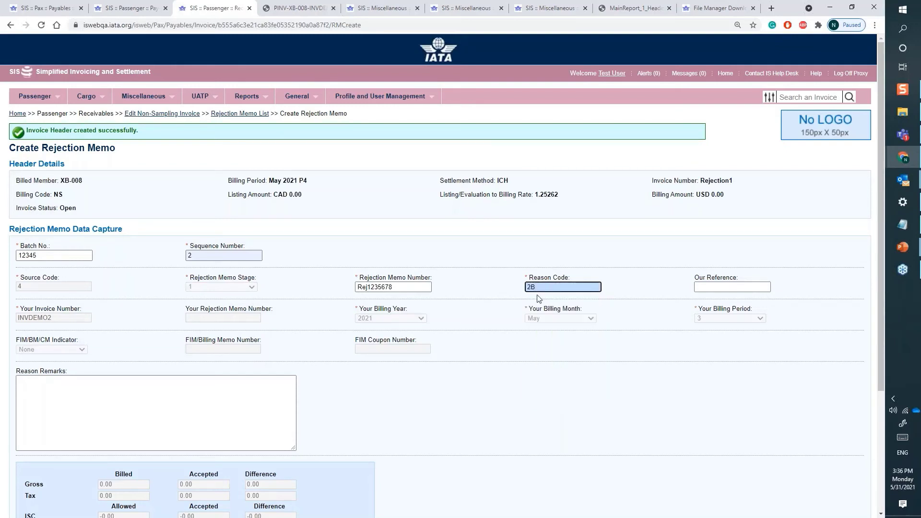
# Step: Add the reason remark "Do not accept it" and save the rejection memo
pyautogui.click(77, 392)
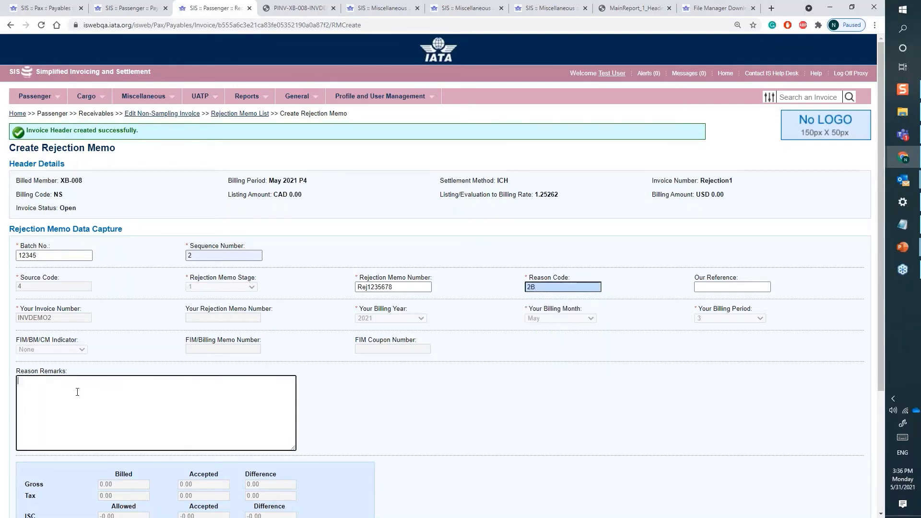
pyautogui.write('Do not accept it')
pyautogui.scroll(-3, 138, 366)
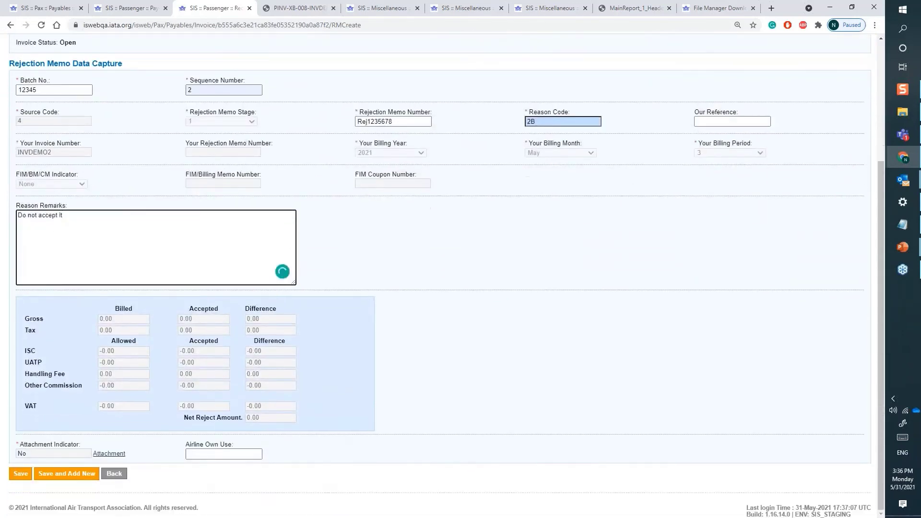
pyautogui.scroll(3, 446, 278)
pyautogui.scroll(-3, 446, 279)
pyautogui.scroll(3, 489, 267)
pyautogui.scroll(-3, 462, 352)
pyautogui.click(15, 475)
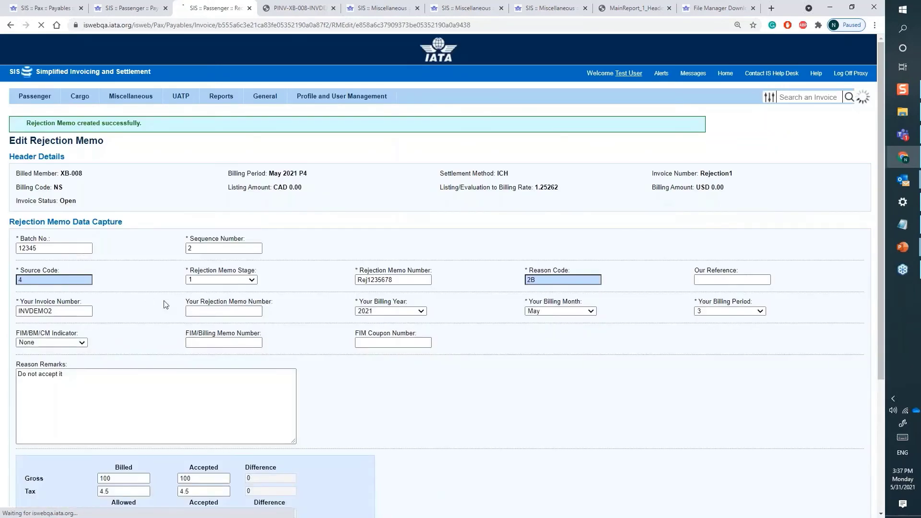
pyautogui.scroll(-5, 166, 355)
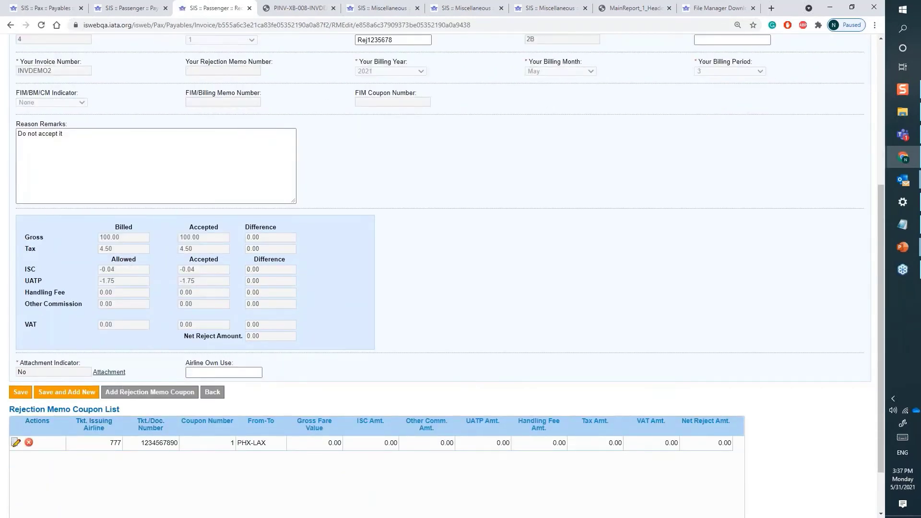
# Step: Open the rejection memo coupon's editor in a new browser tab
pyautogui.scroll(-1, 23, 427)
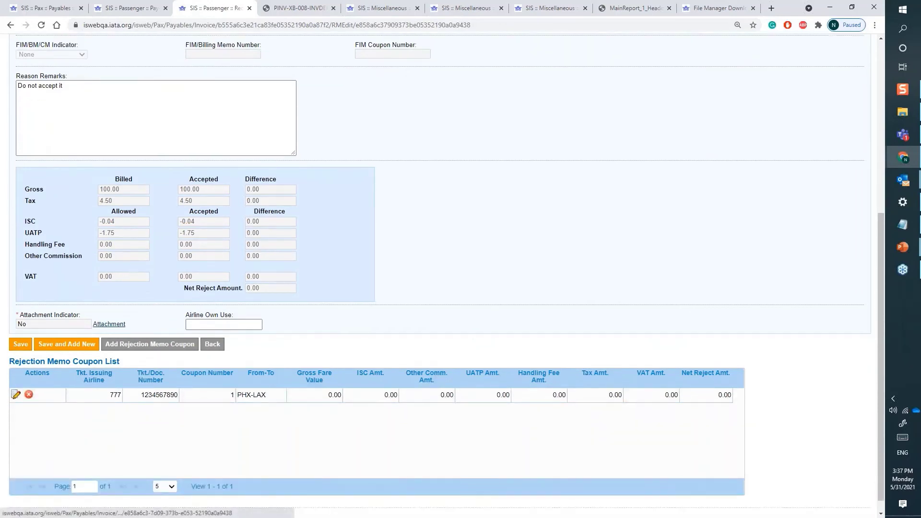
pyautogui.rightClick(16, 395)
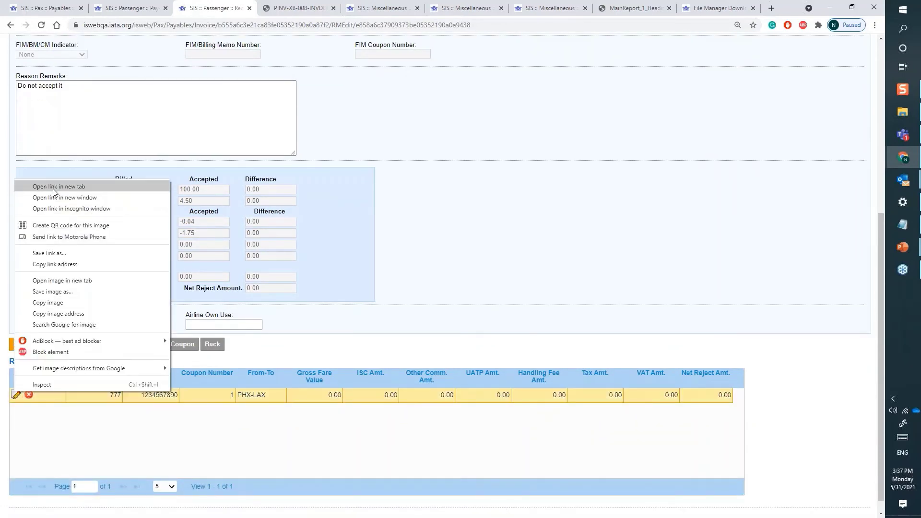
pyautogui.click(55, 187)
pyautogui.click(249, 7)
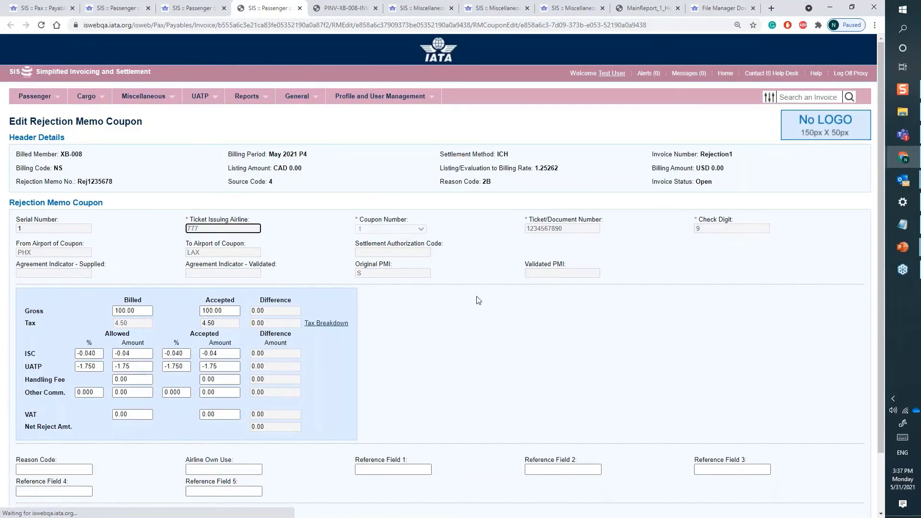
# Step: Change Gross Accepted from 100.00 to 50 and save the coupon, leaving a 49.11 net reject
pyautogui.scroll(-1, 475, 297)
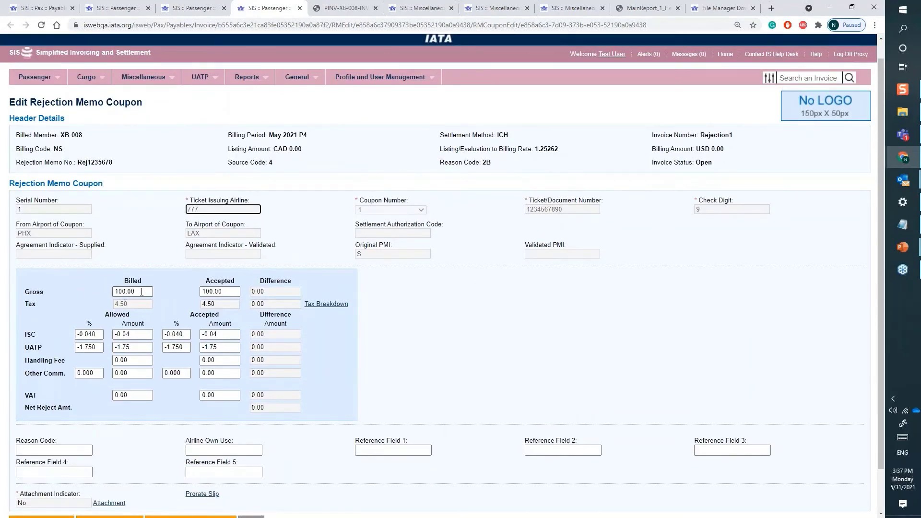
pyautogui.click(223, 291)
pyautogui.moveTo(224, 294); pyautogui.dragTo(213, 297)
pyautogui.write('50')
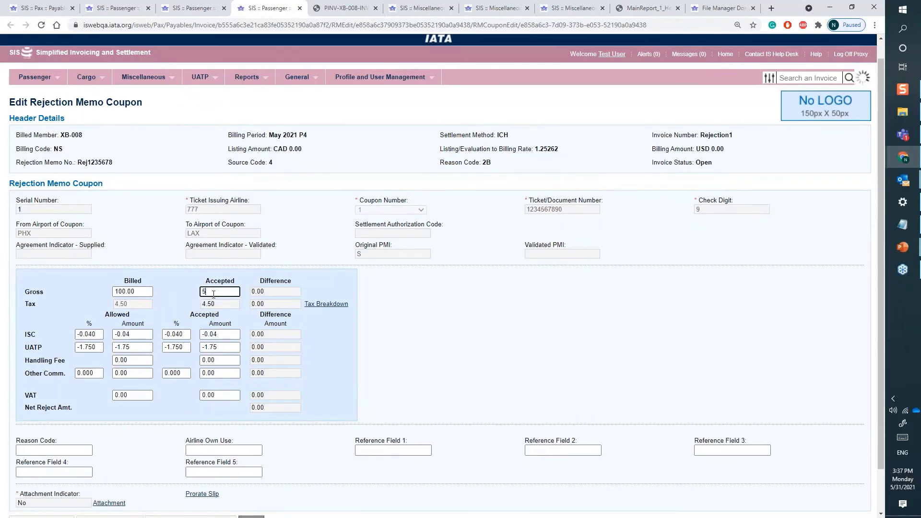
pyautogui.click(269, 292)
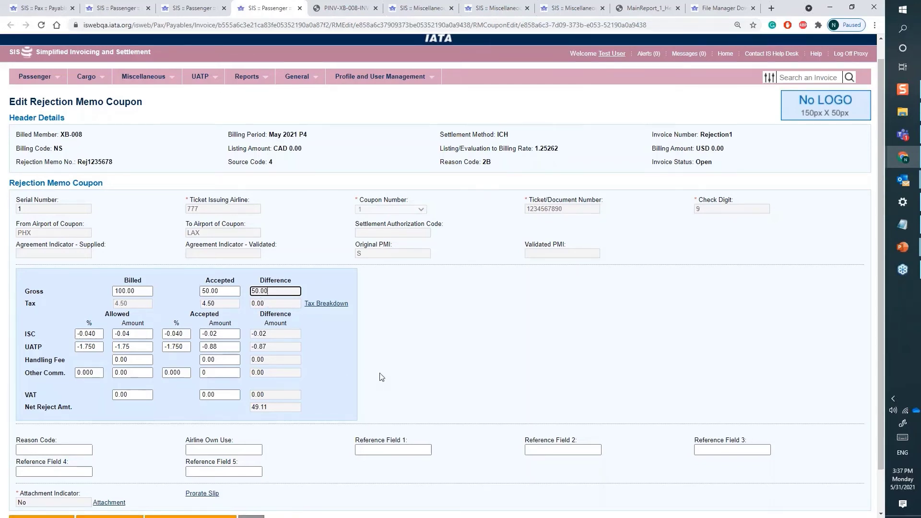
pyautogui.scroll(-1, 382, 377)
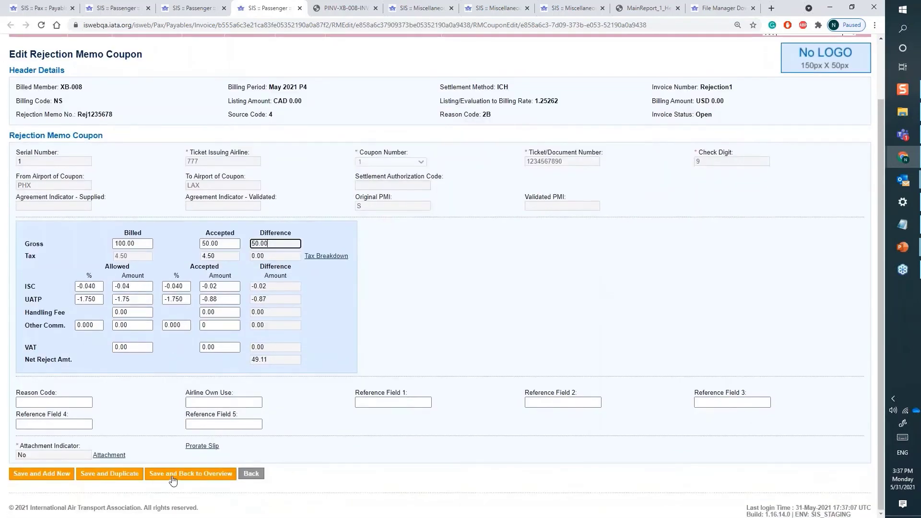
pyautogui.click(174, 477)
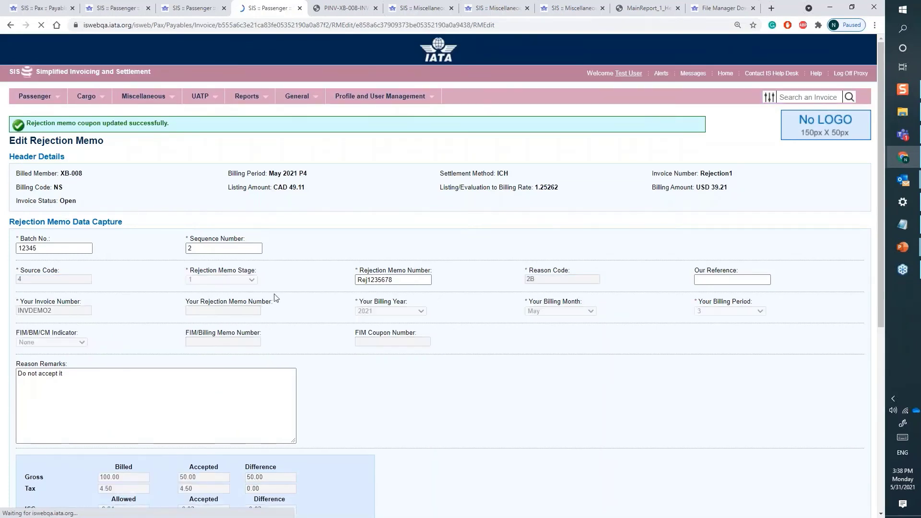
pyautogui.scroll(-4, 276, 297)
# Step: Return to invoice Rejection1's overview, validate it, then submit it
pyautogui.scroll(-1, 274, 303)
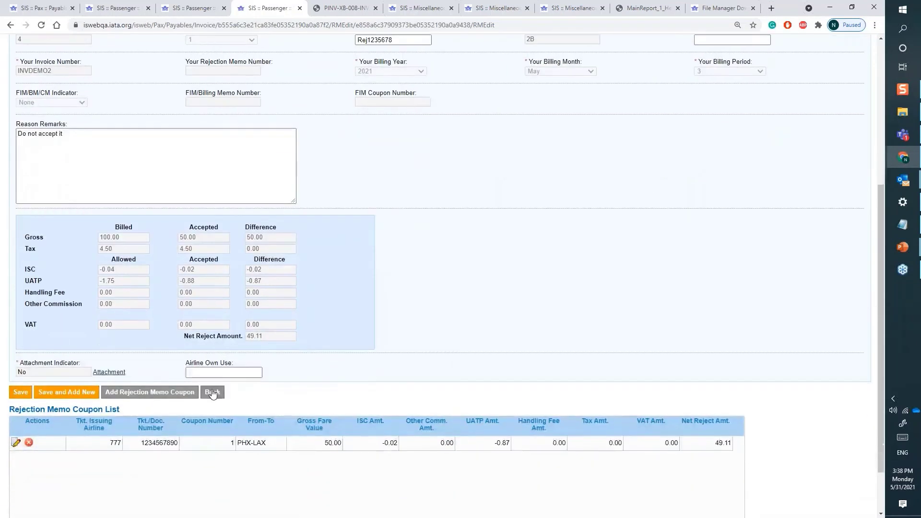
pyautogui.click(212, 392)
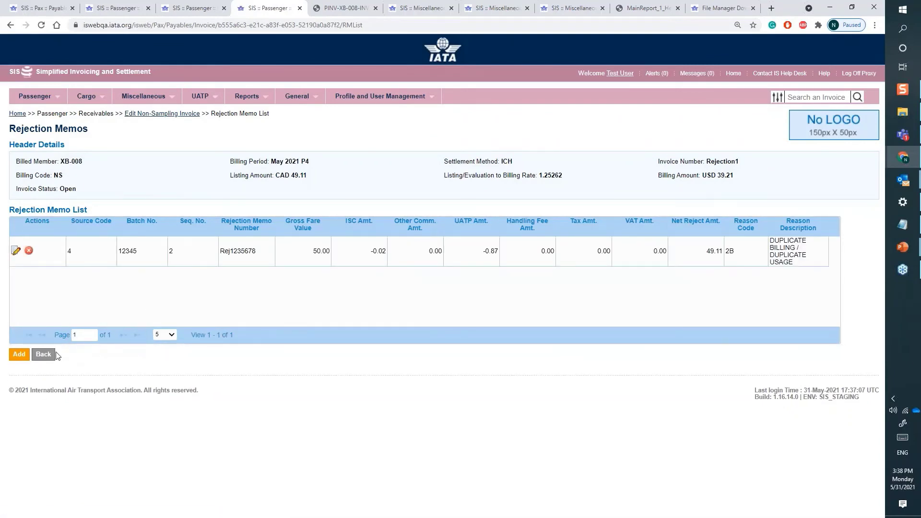
pyautogui.click(35, 357)
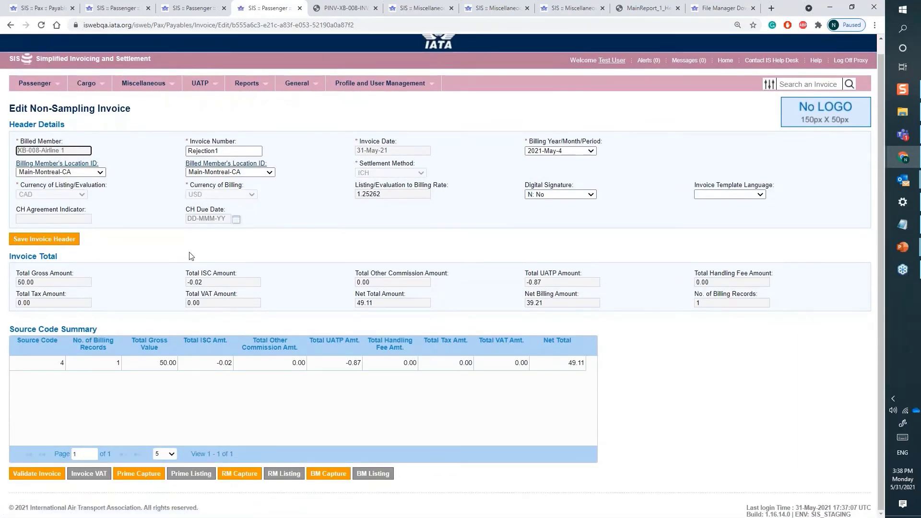
pyautogui.click(36, 468)
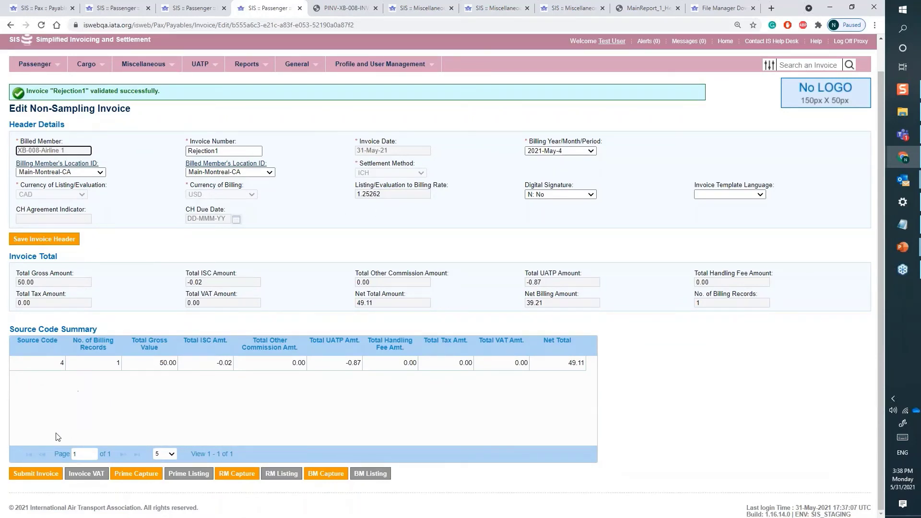
pyautogui.click(32, 478)
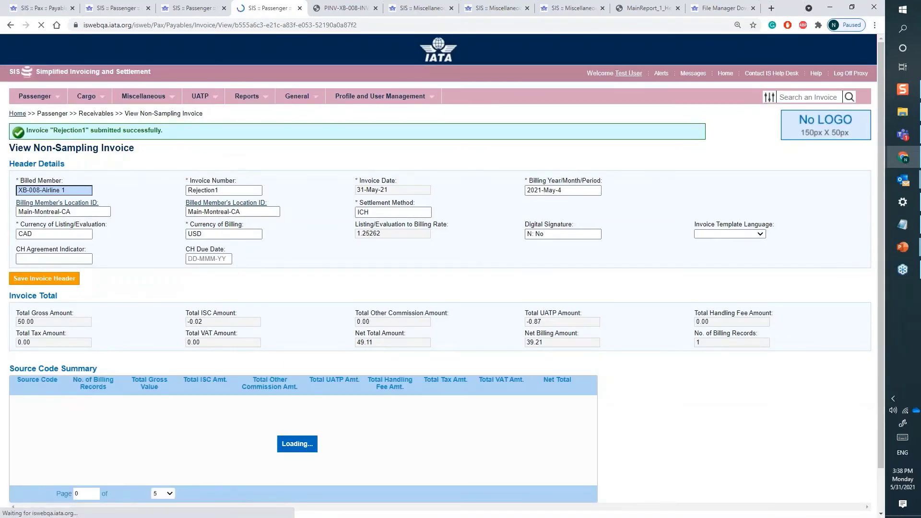
pyautogui.click(35, 96)
pyautogui.moveTo(41, 114)
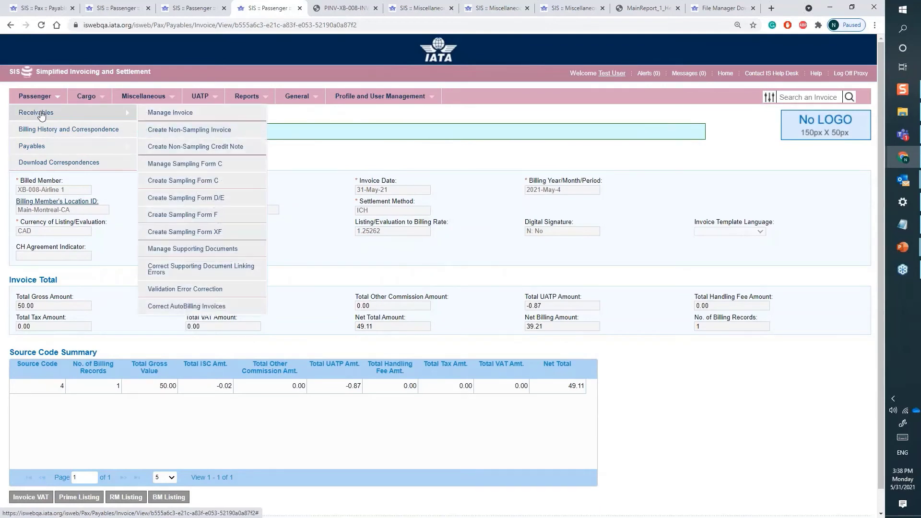
# Step: Confirm Rejection1 is Ready for Billing at 49.11 CAD, then switch to the Miscellaneous browser tab
pyautogui.click(154, 116)
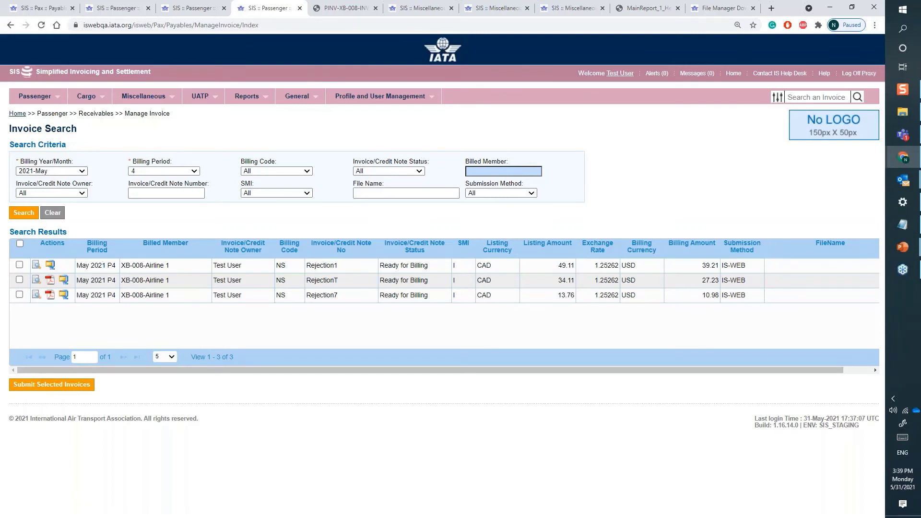
pyautogui.click(441, 9)
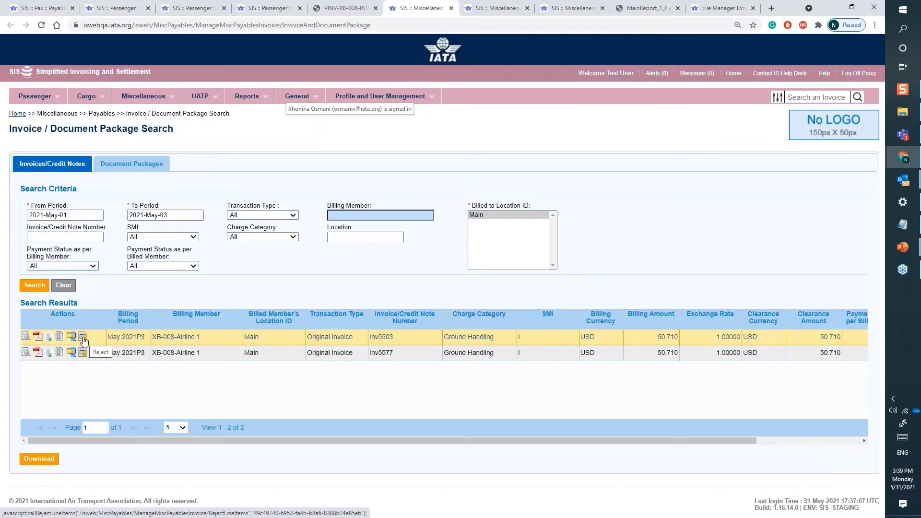
# Step: Maximize PowerPoint and run slide 33, 'Things to Remember!', as a full-screen slide show
pyautogui.hotkey('alt', 'Tab')
pyautogui.moveTo(460, 244); pyautogui.dragTo(557, 149)
pyautogui.click(682, 147)
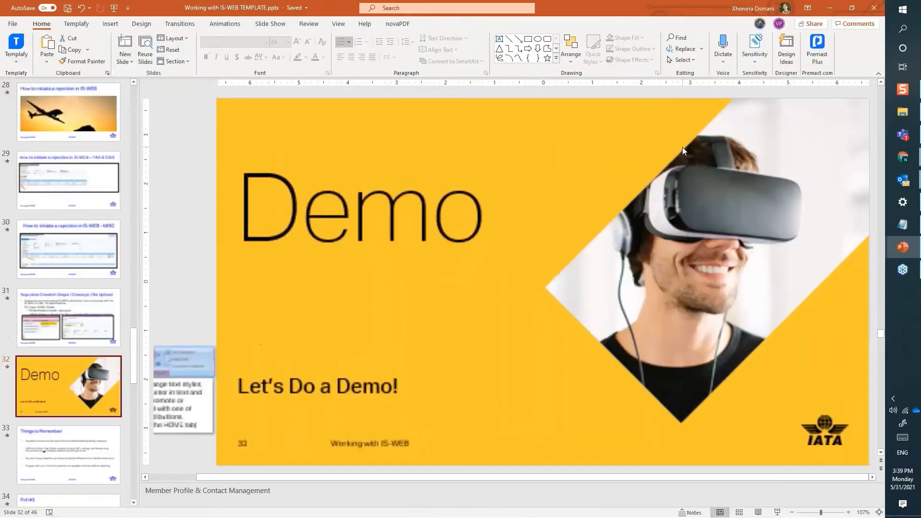
pyautogui.click(78, 452)
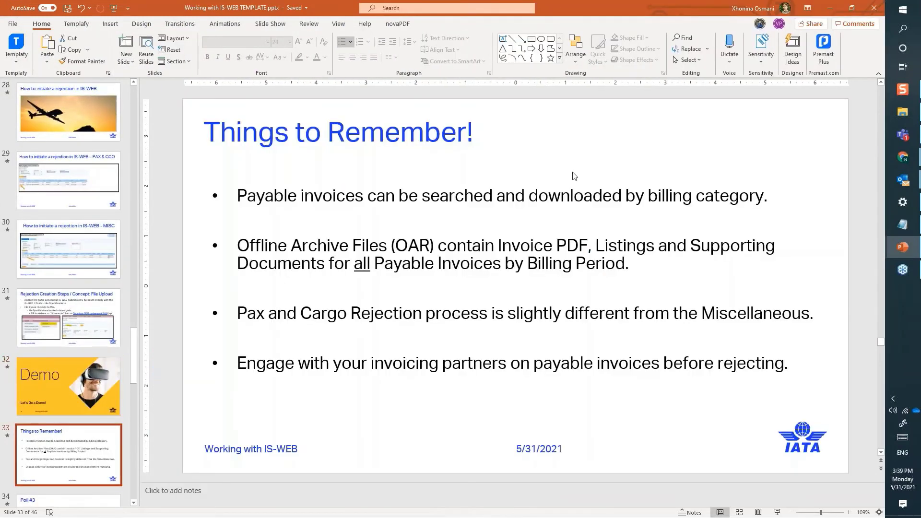
pyautogui.click(777, 512)
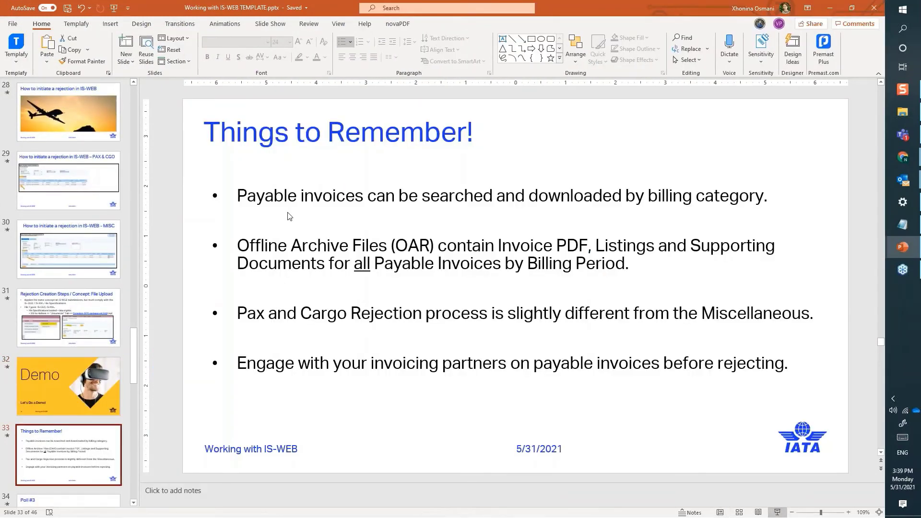
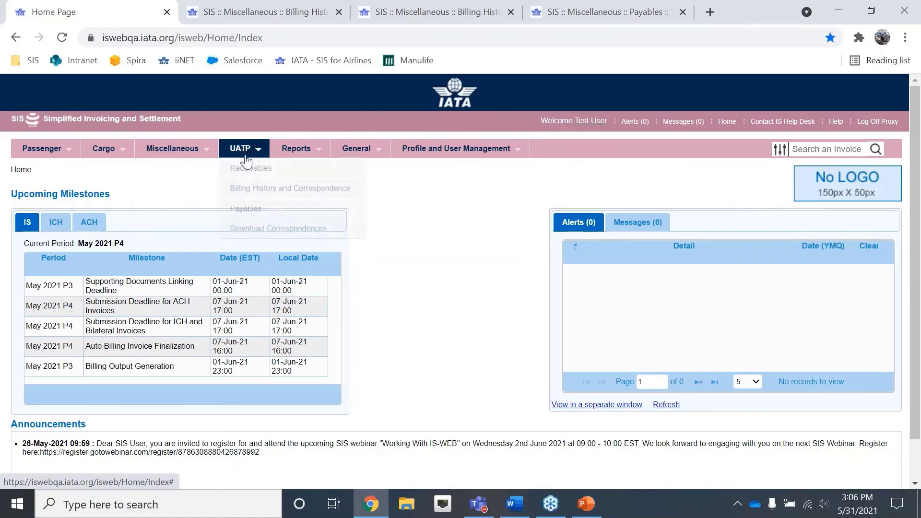
# Step: Open the Miscellaneous Billing History search page
pyautogui.click(184, 190)
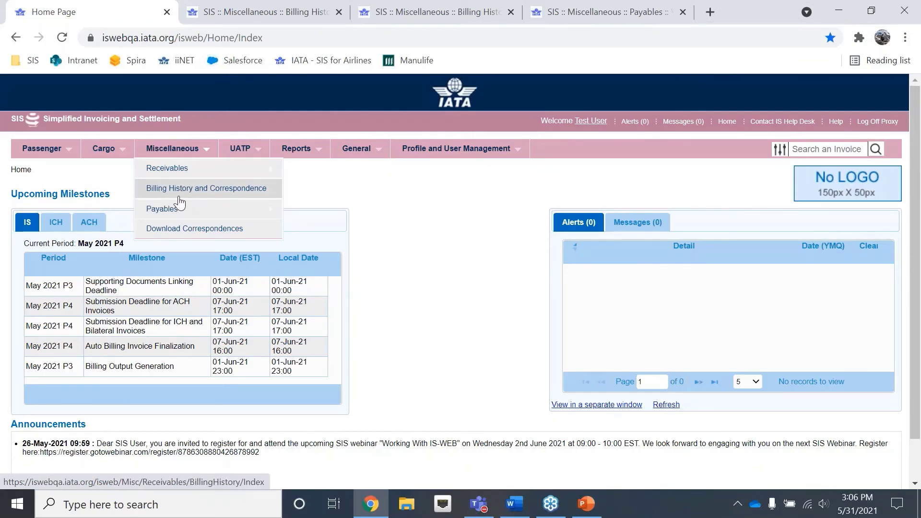
pyautogui.click(278, 11)
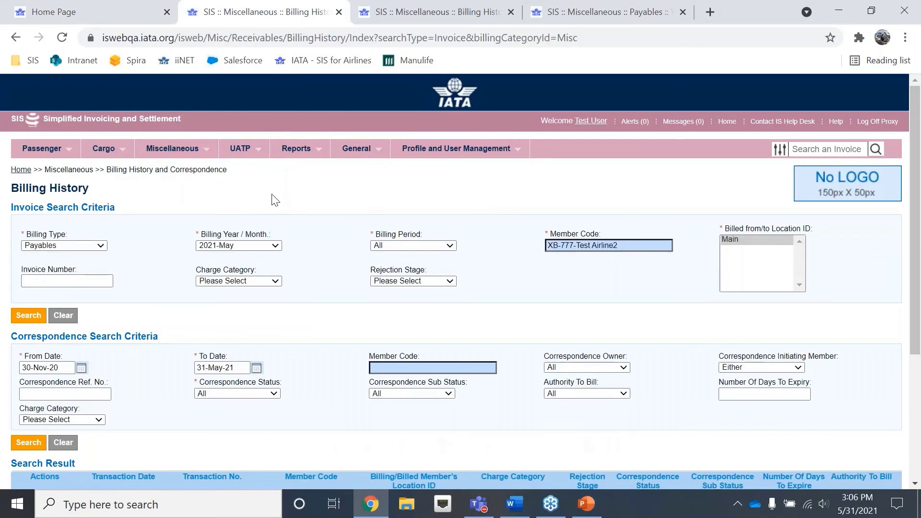
pyautogui.scroll(-2, 273, 203)
pyautogui.scroll(2, 274, 204)
pyautogui.scroll(-2, 140, 211)
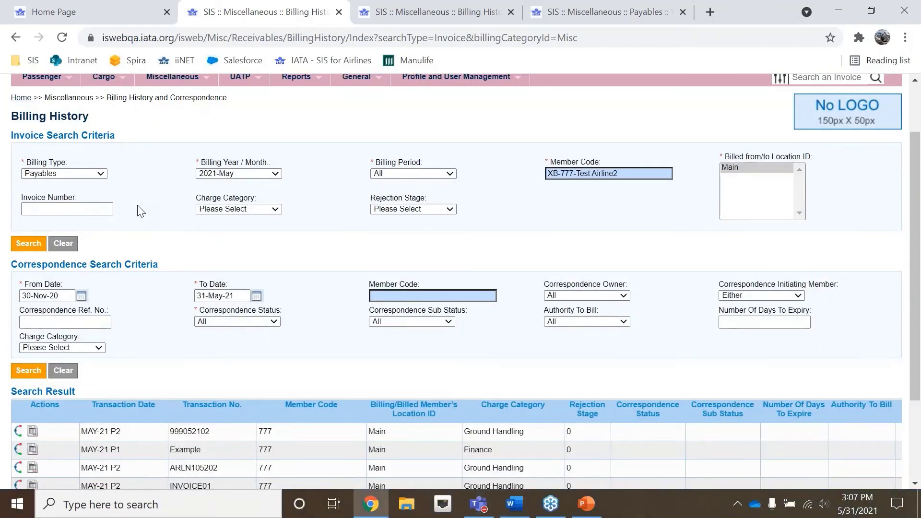
# Step: Set Billing Type to Payables, Year/Month to 2021-May and Billing Period to All
pyautogui.click(85, 174)
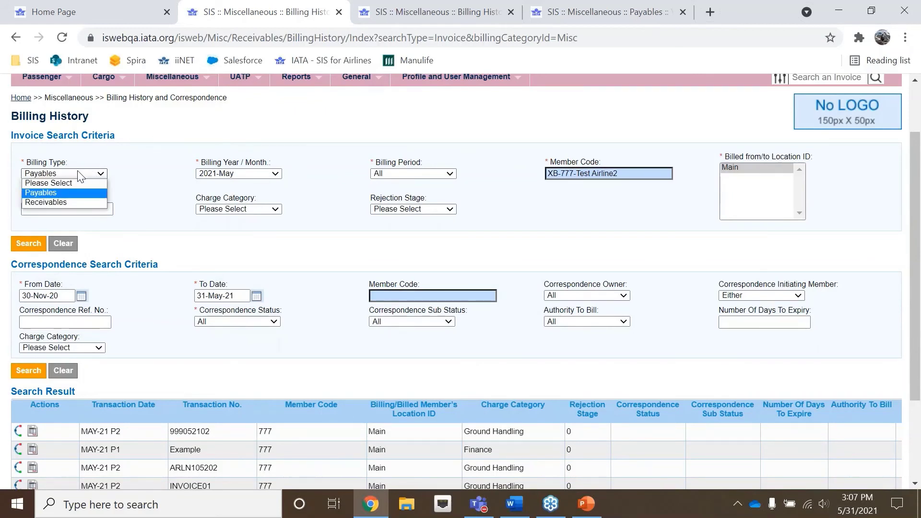
pyautogui.click(85, 175)
pyautogui.click(232, 175)
pyautogui.click(238, 178)
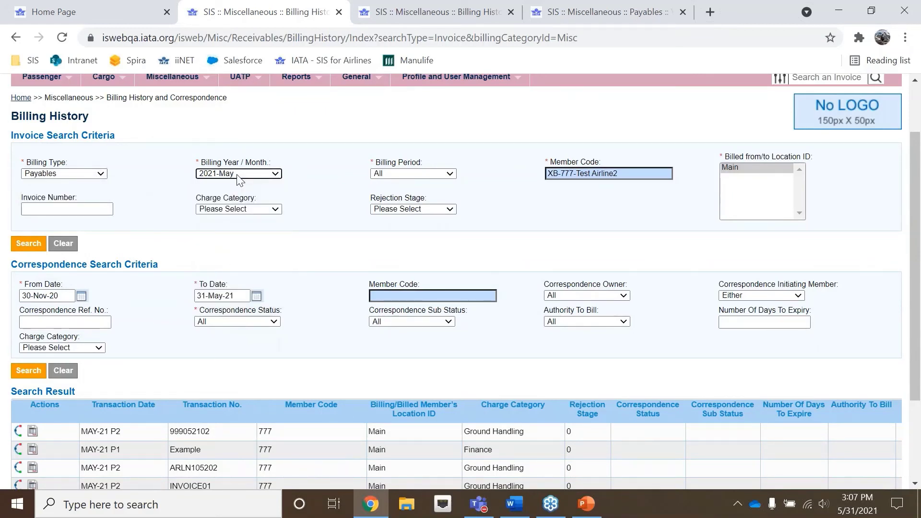
pyautogui.click(414, 175)
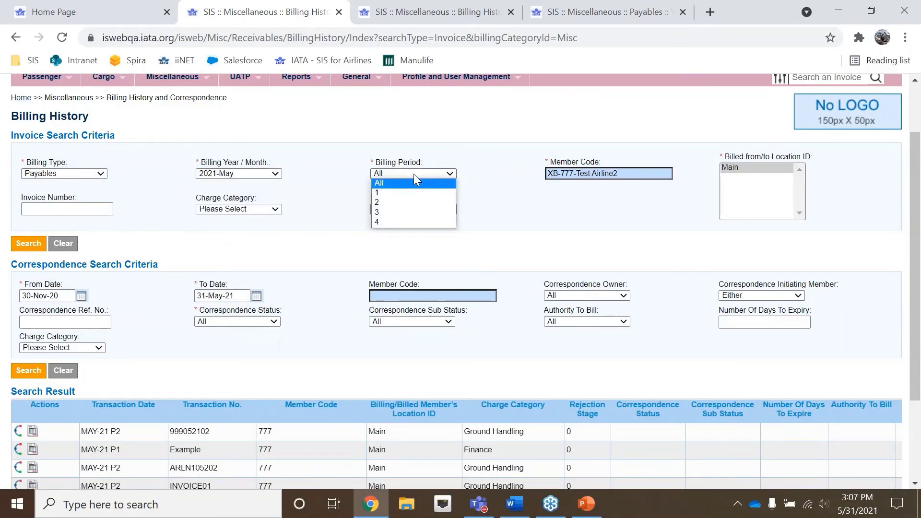
pyautogui.click(413, 173)
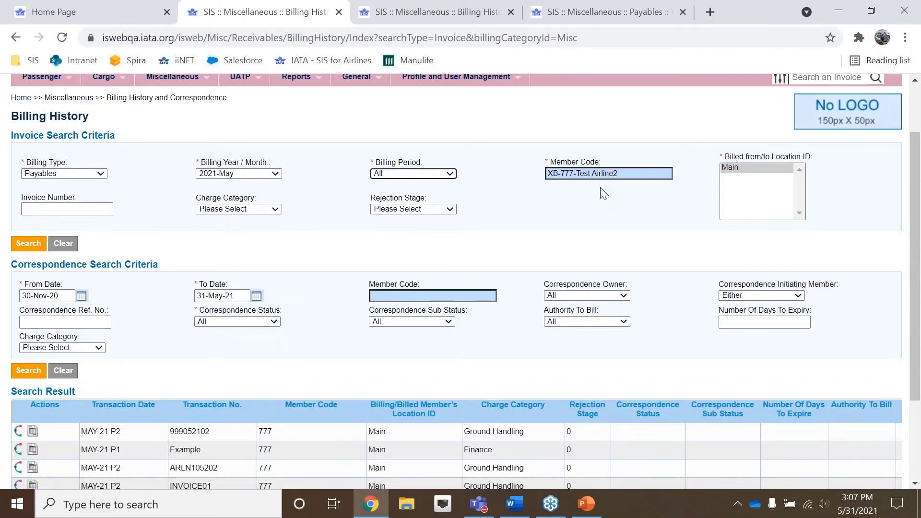
# Step: Leave charge category and rejection stage unset, run the search, and open invoice 999052102's audit trail
pyautogui.click(253, 211)
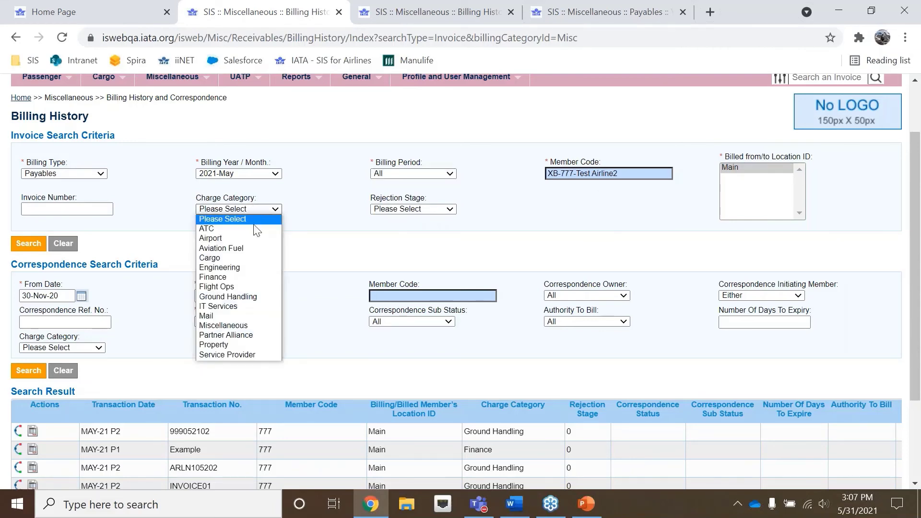
pyautogui.click(395, 210)
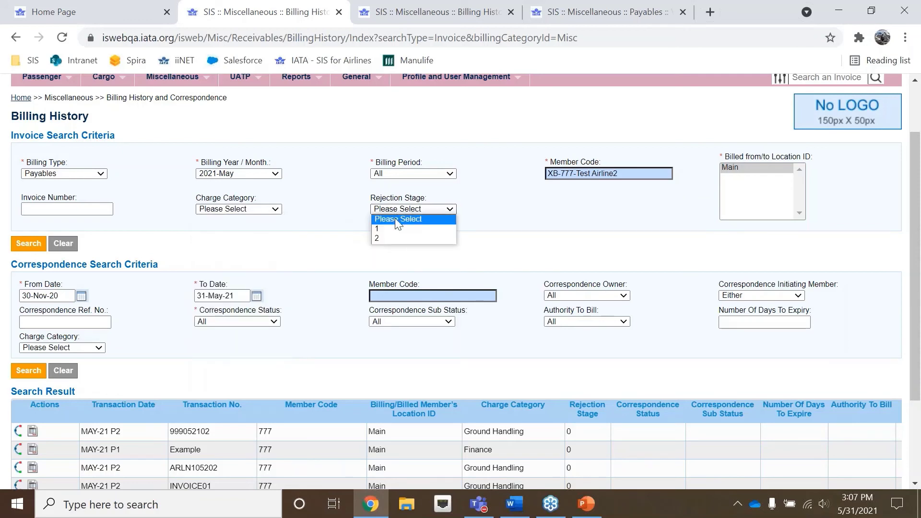
pyautogui.click(307, 198)
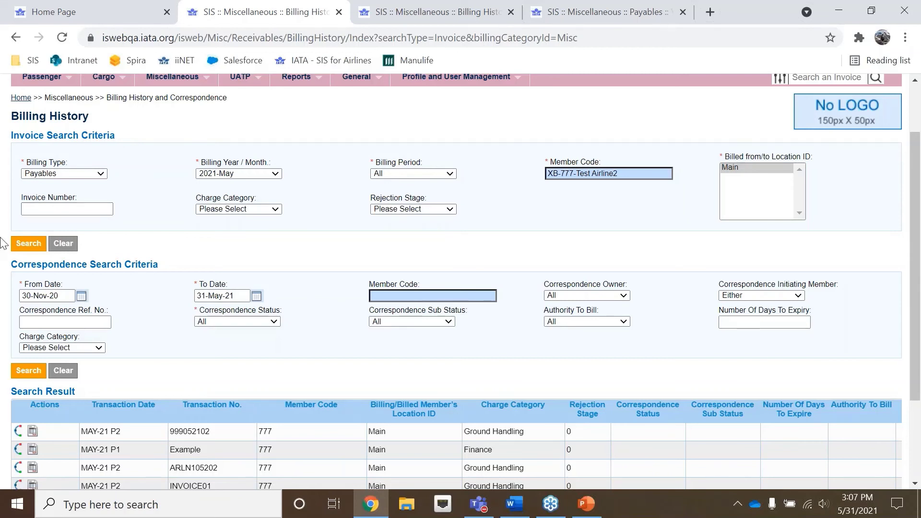
pyautogui.click(26, 244)
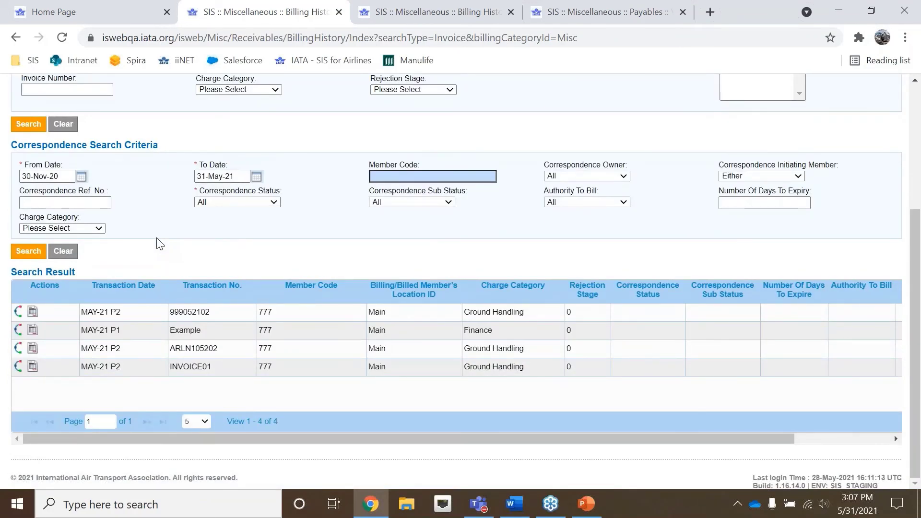
pyautogui.scroll(2, 173, 259)
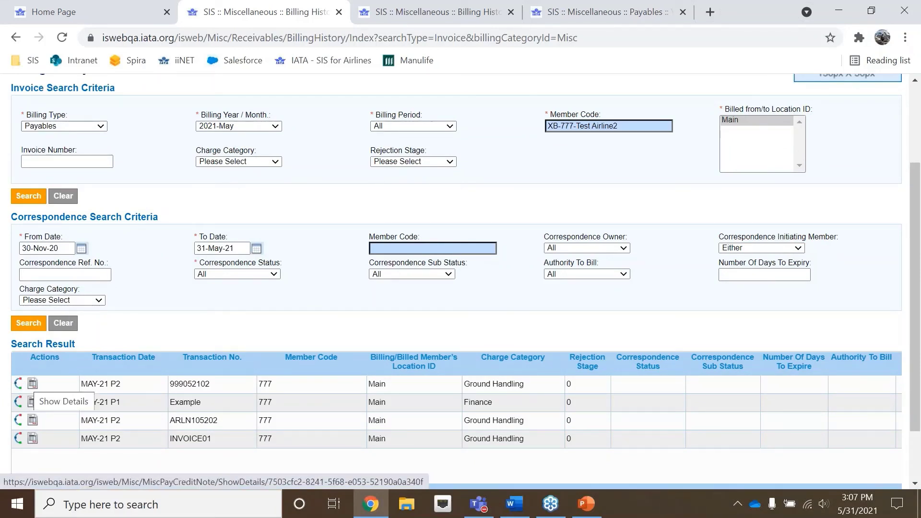
pyautogui.click(18, 386)
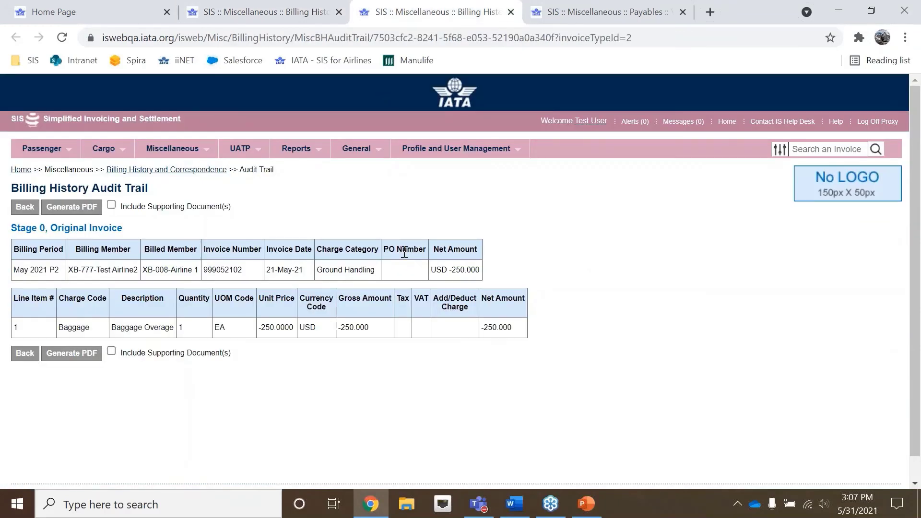
# Step: Request the audit trail PDF for invoice 999052102 with Include Supporting Document(s) ticked
pyautogui.click(110, 351)
pyautogui.click(87, 357)
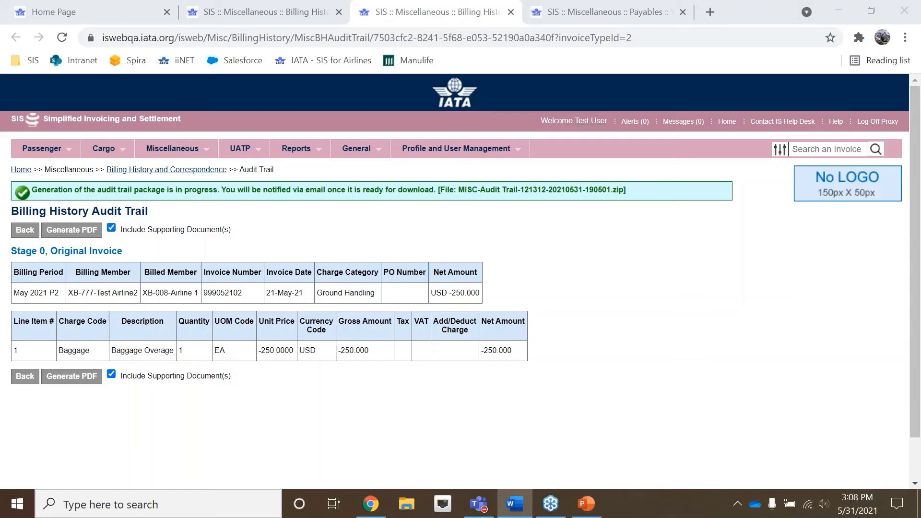
pyautogui.click(418, 399)
pyautogui.scroll(-1, 249, 374)
pyautogui.click(91, 335)
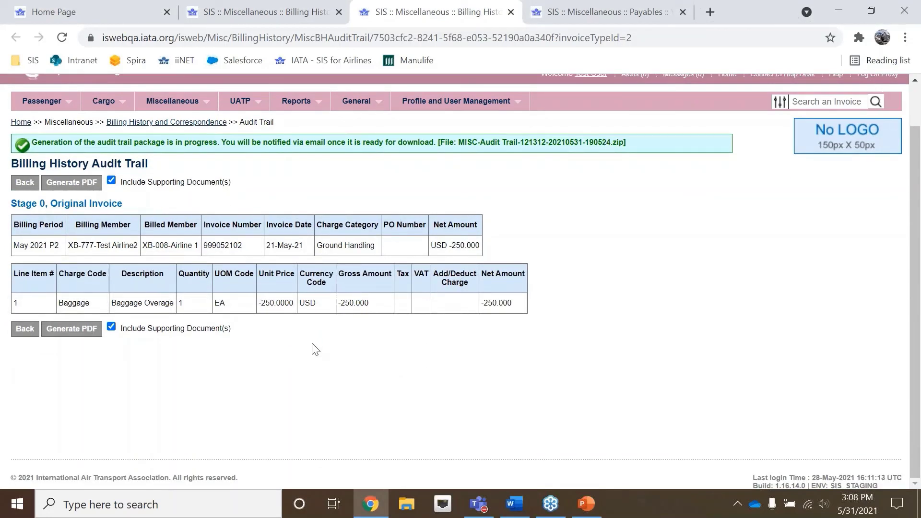
pyautogui.scroll(1, 336, 352)
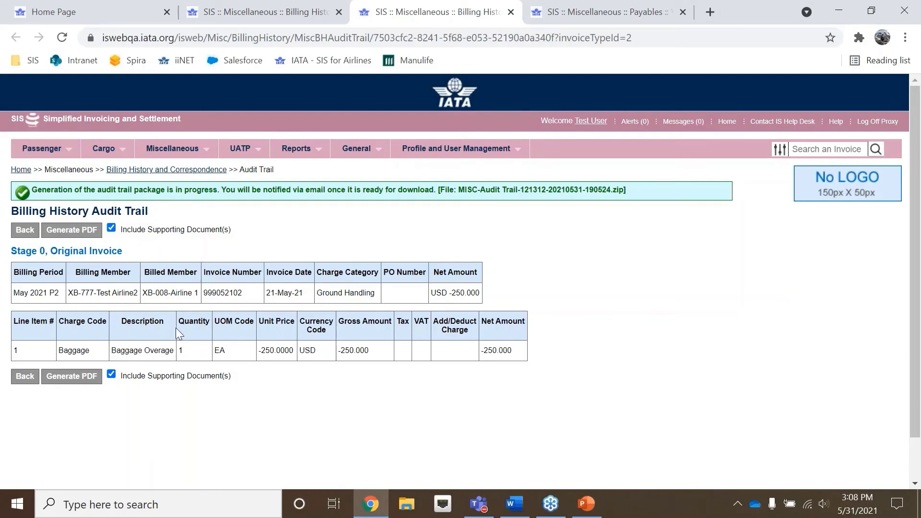
# Step: Open the details of credit note 999052102 from the billing history results
pyautogui.click(259, 12)
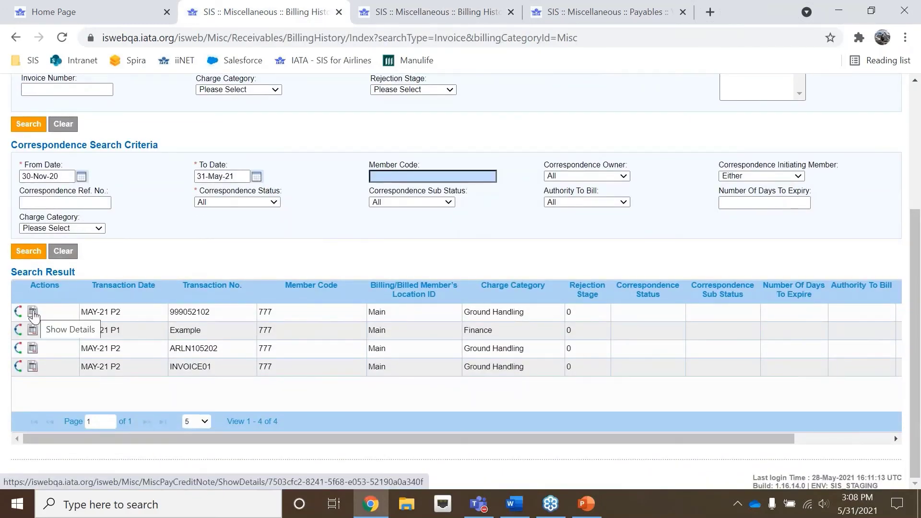
pyautogui.click(33, 314)
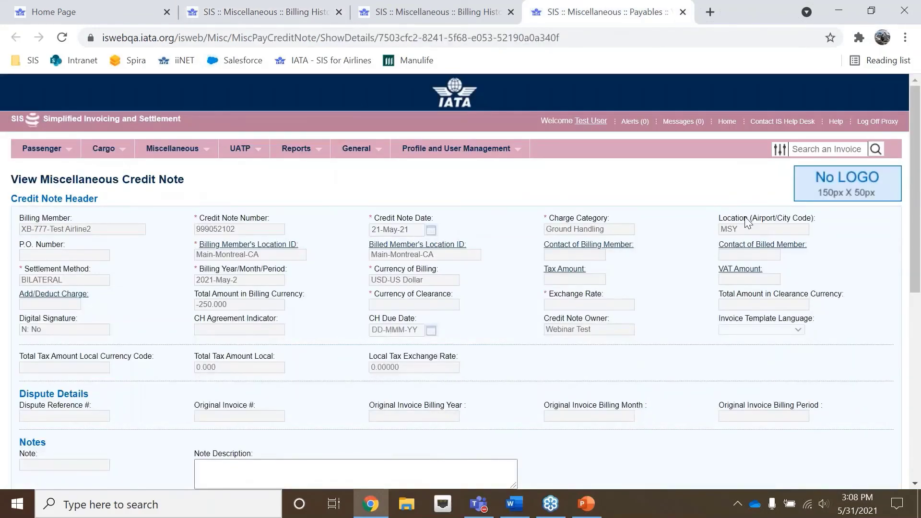
pyautogui.hotkey('alt', 'Tab')
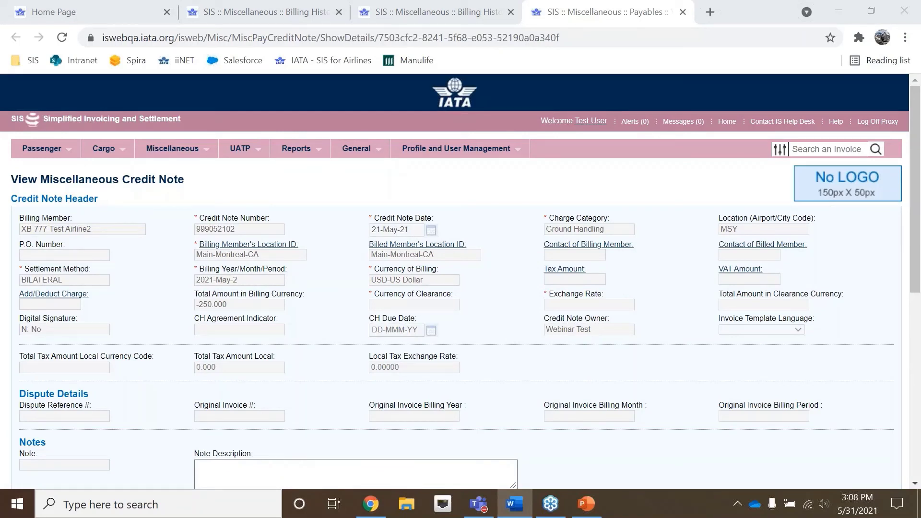
pyautogui.click(482, 294)
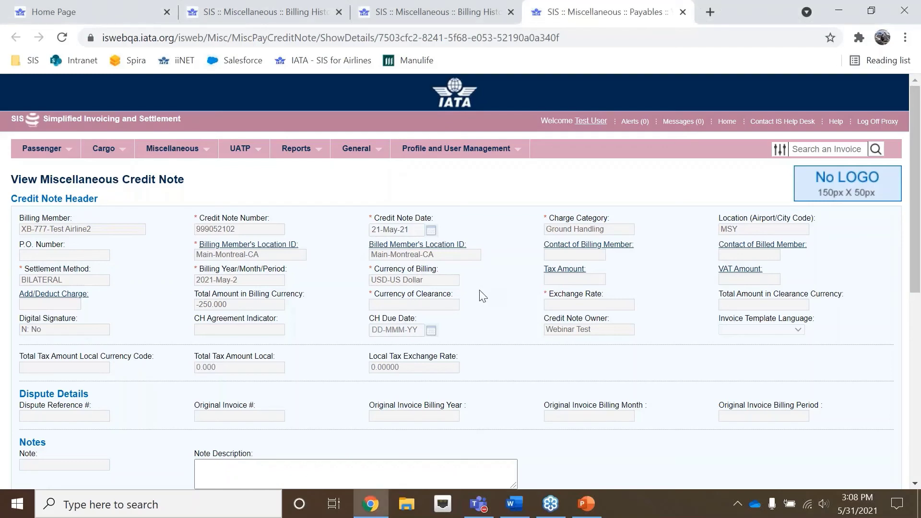
# Step: Review the credit note's Baggage Overage line item, then return to the Billing History page
pyautogui.scroll(-6, 482, 294)
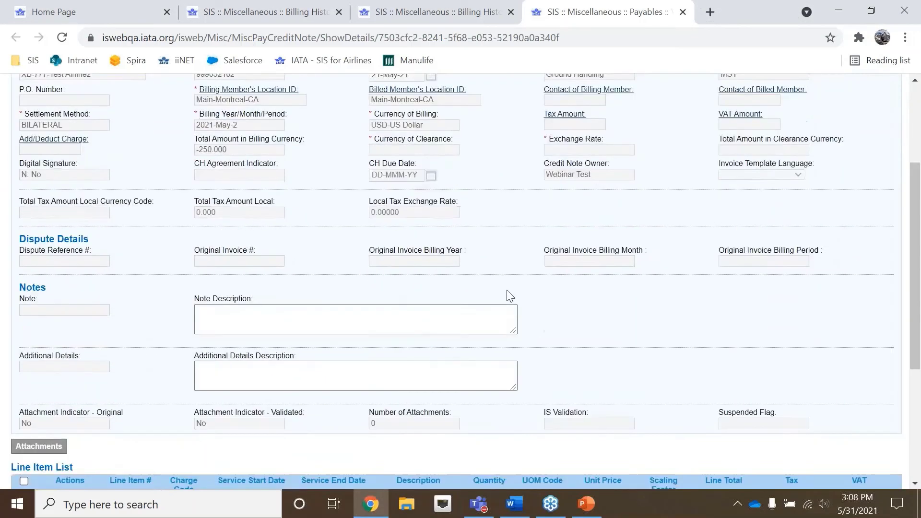
pyautogui.moveTo(183, 383); pyautogui.dragTo(456, 383)
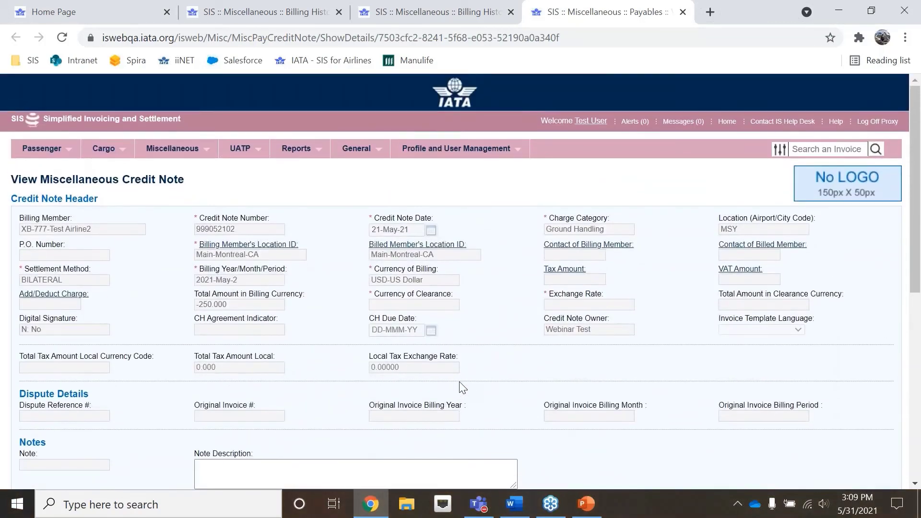
pyautogui.hotkey('alt', 'Tab')
pyautogui.click(268, 12)
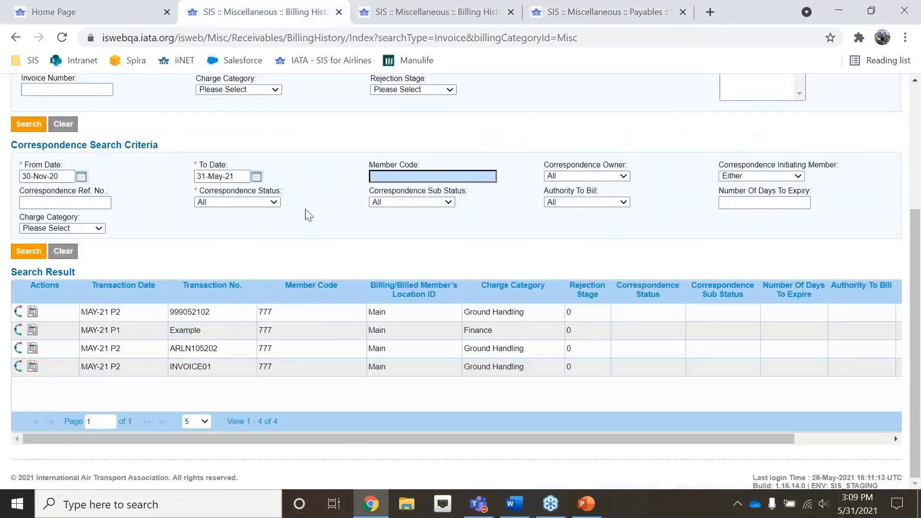
# Step: Set the Correspondence Status filter to Open
pyautogui.scroll(3, 343, 271)
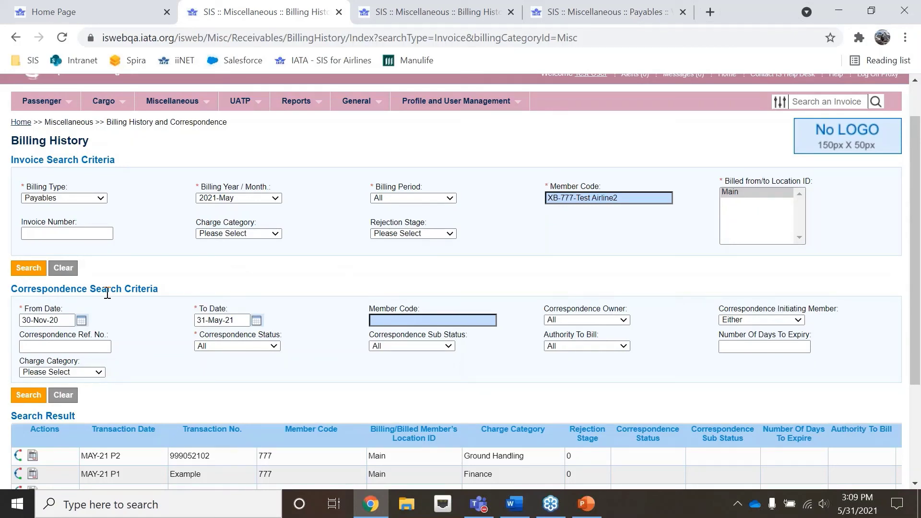
pyautogui.scroll(-1, 120, 276)
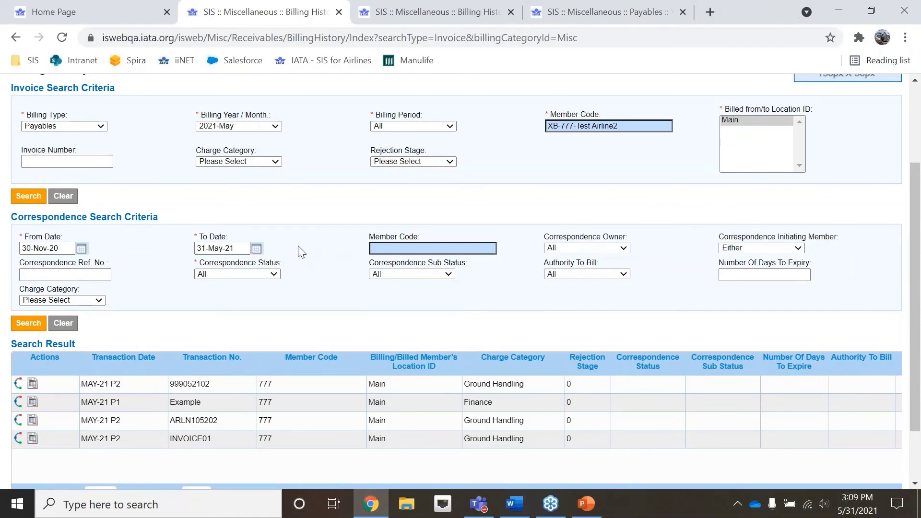
pyautogui.click(254, 273)
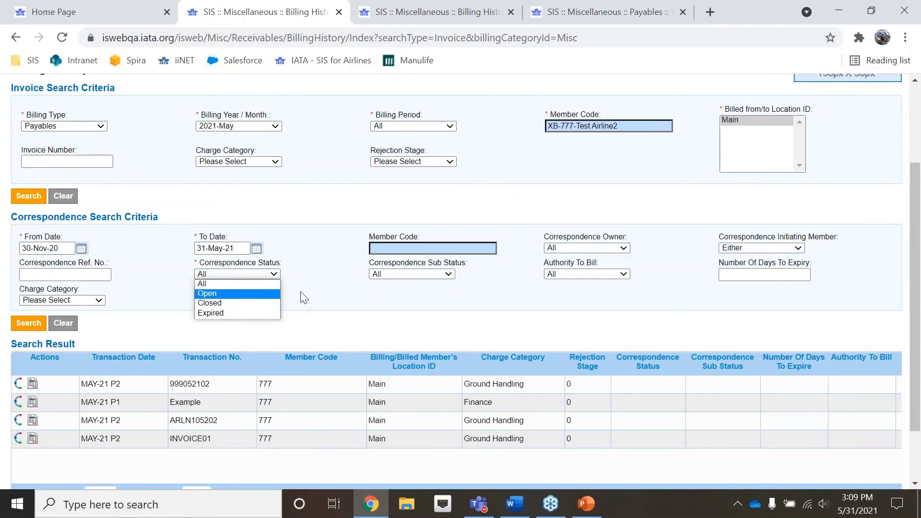
pyautogui.click(323, 302)
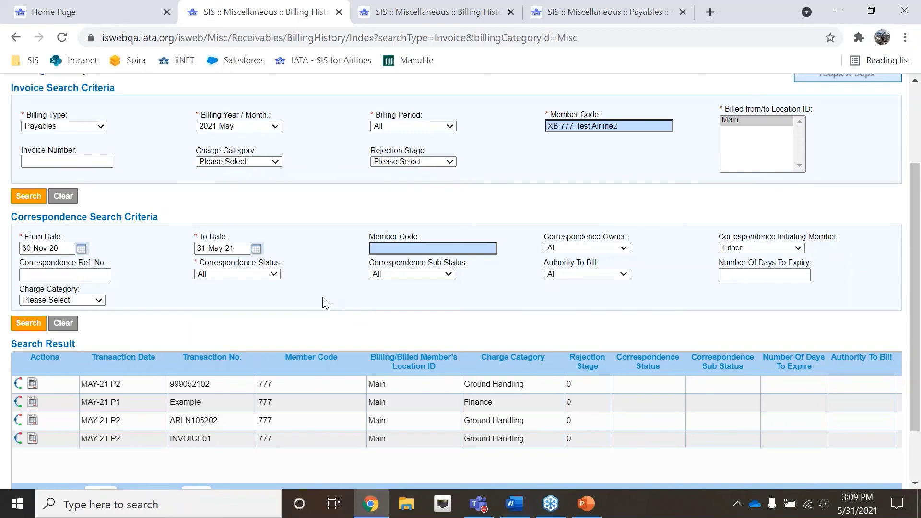
pyautogui.click(246, 273)
pyautogui.click(245, 293)
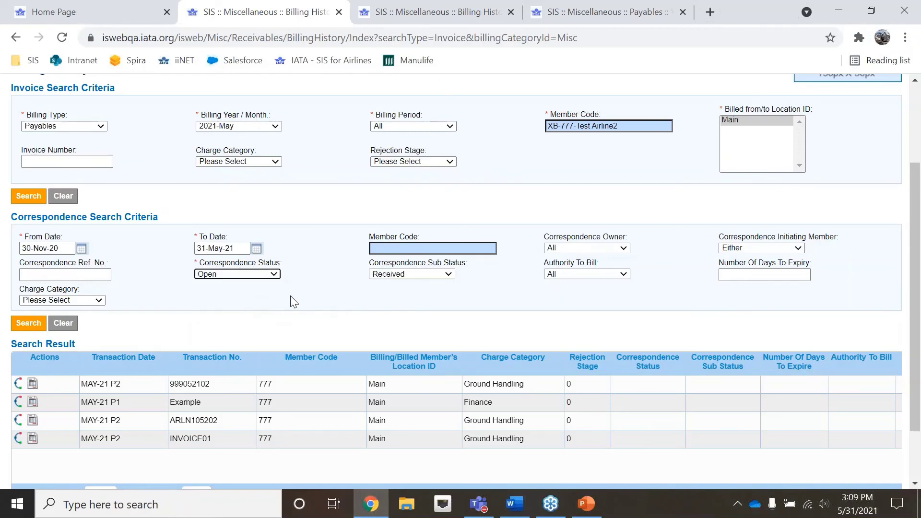
# Step: Keep Sub Status Received, Authority To Bill All, Owner All, Initiating Member Either, and charge category unset
pyautogui.click(404, 276)
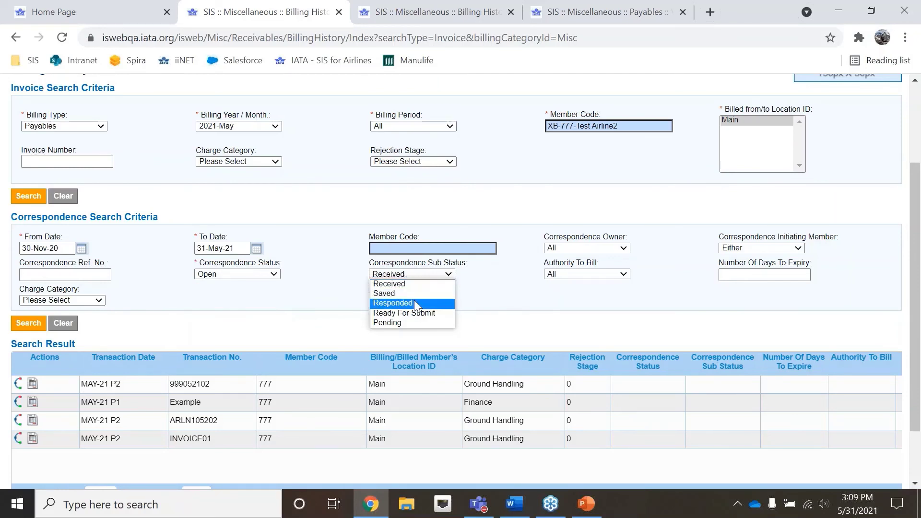
pyautogui.click(399, 283)
pyautogui.click(606, 275)
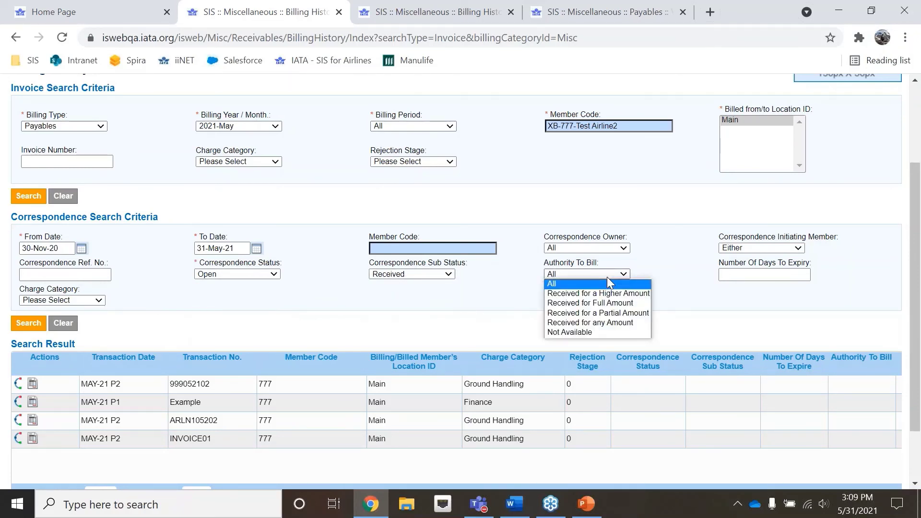
pyautogui.click(606, 277)
pyautogui.click(603, 248)
pyautogui.click(607, 253)
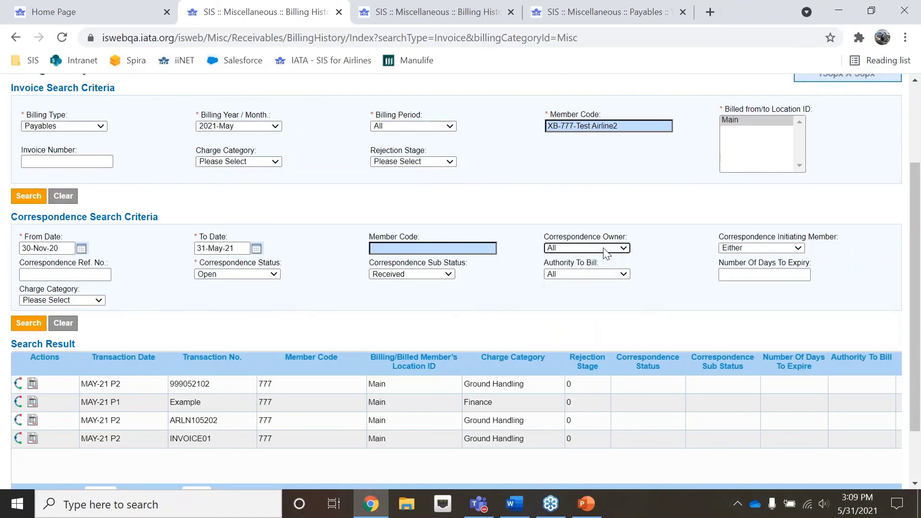
pyautogui.click(768, 248)
pyautogui.click(791, 249)
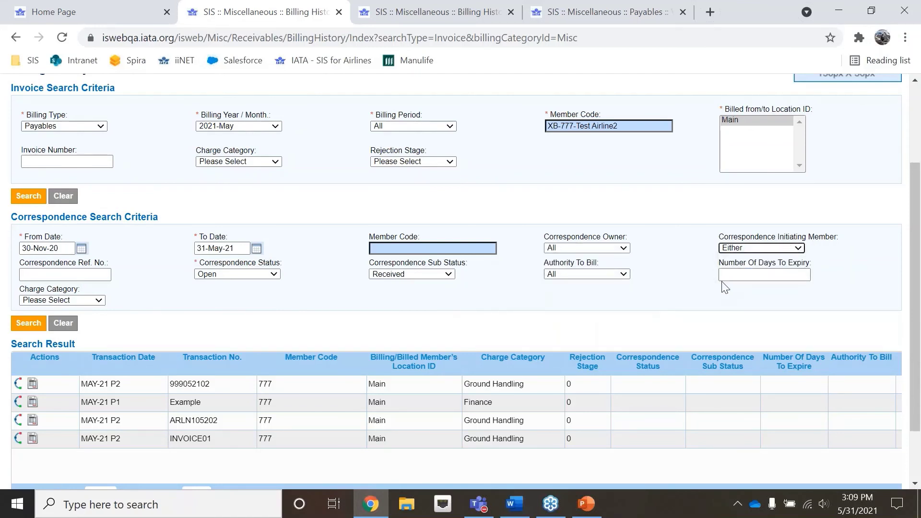
pyautogui.click(68, 300)
pyautogui.click(45, 309)
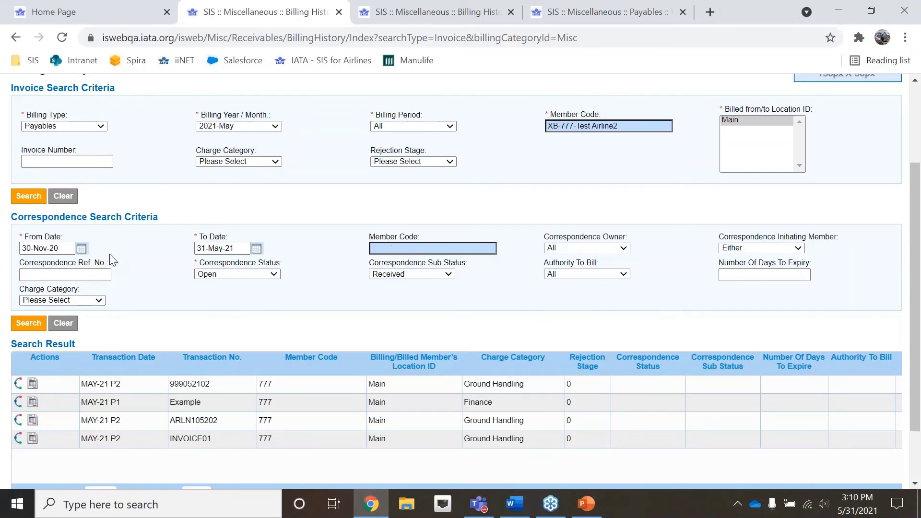
# Step: Review the date range and correspondence reference number criteria, leaving them unchanged
pyautogui.moveTo(17, 265); pyautogui.dragTo(94, 269)
pyautogui.click(127, 270)
pyautogui.click(31, 277)
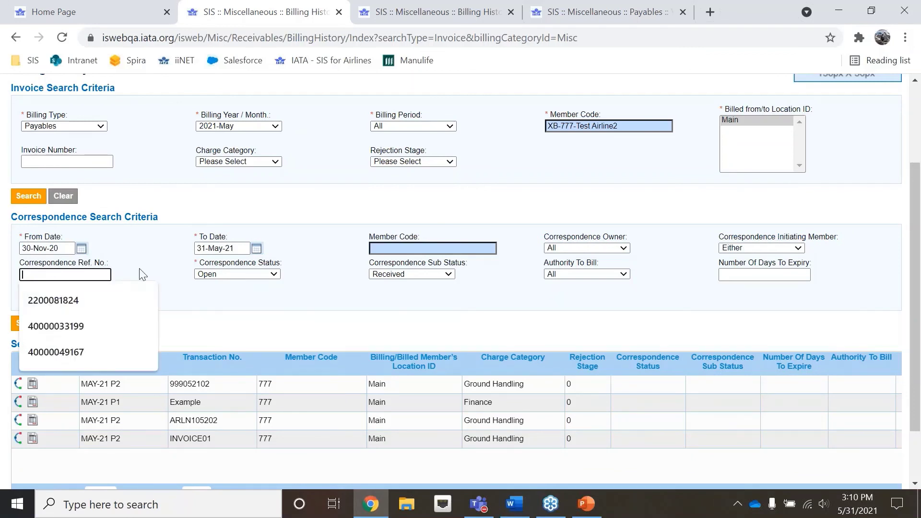
pyautogui.click(159, 275)
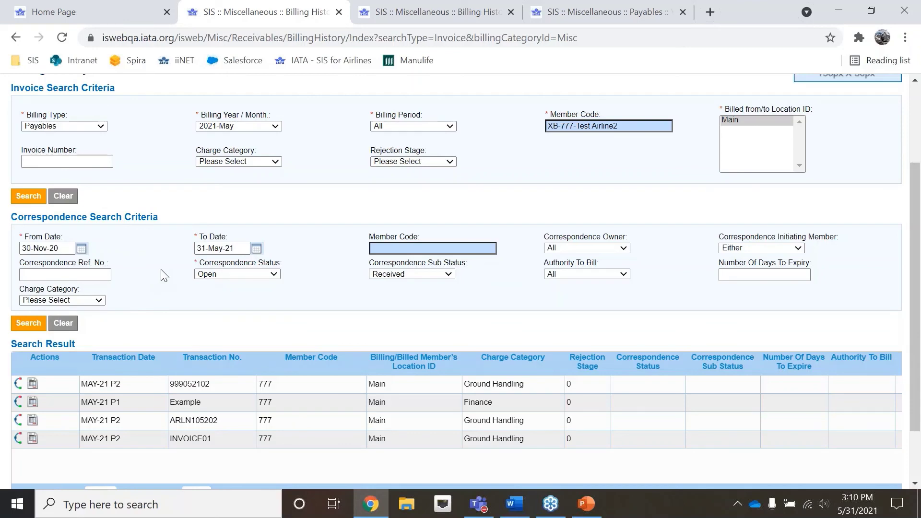
pyautogui.scroll(-2, 165, 274)
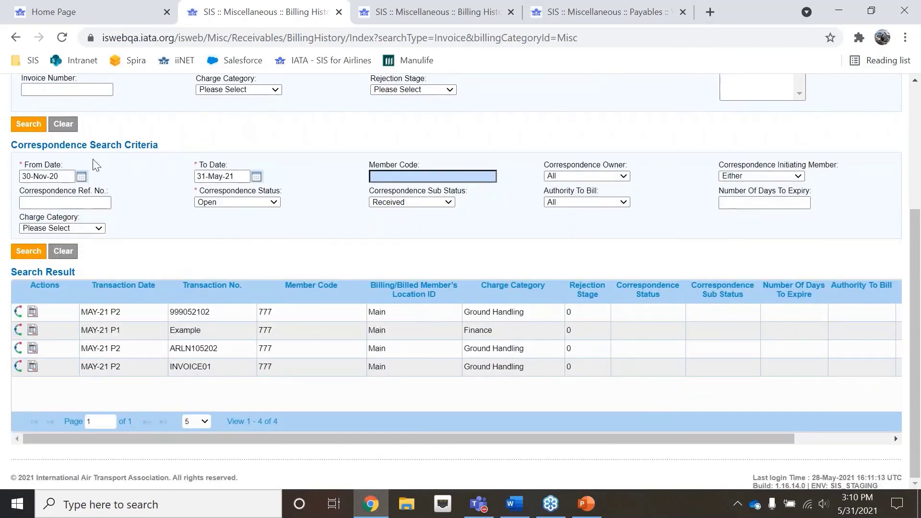
pyautogui.scroll(2, 200, 232)
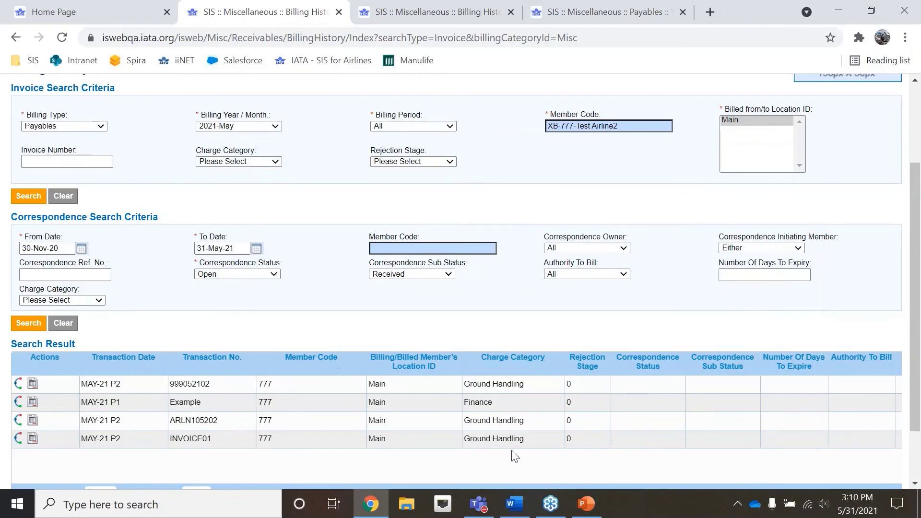
# Step: Present the PowerPoint deck full screen with displays swapped, advancing to the Billing History and Correspondence slide
pyautogui.click(584, 503)
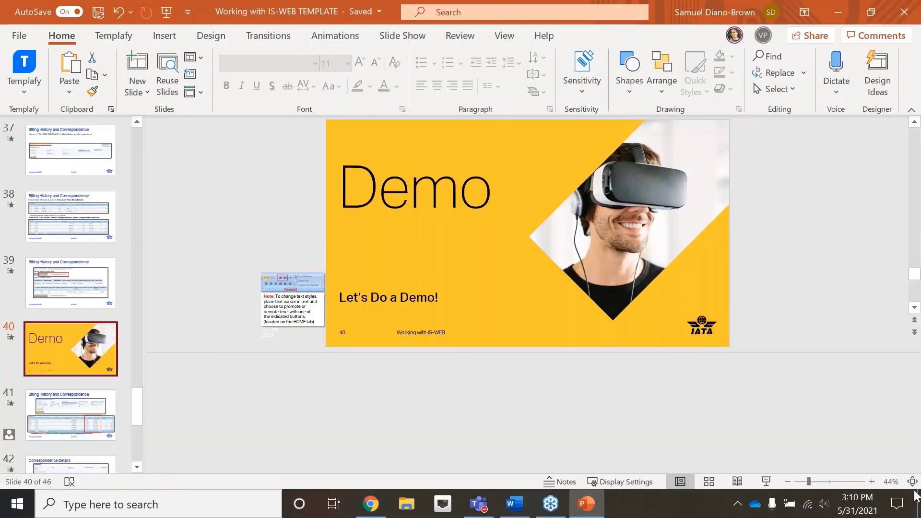
pyautogui.click(766, 481)
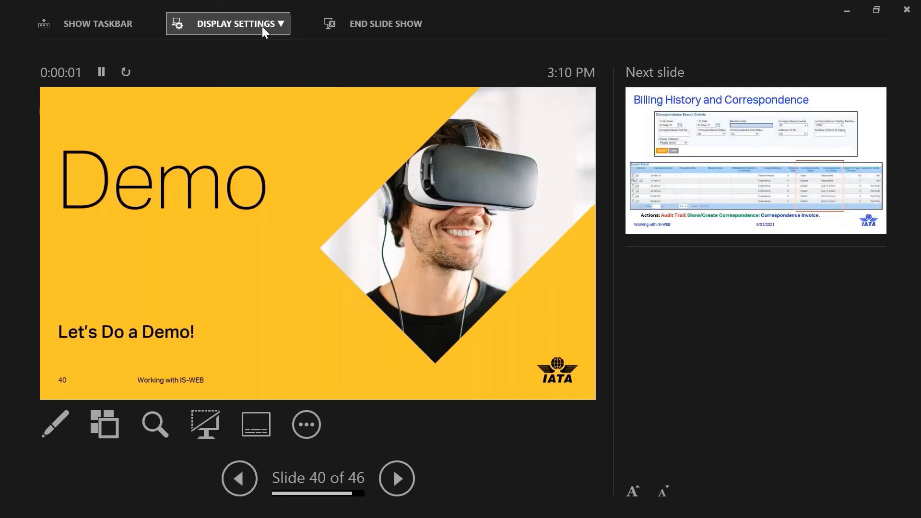
pyautogui.click(262, 27)
pyautogui.click(256, 61)
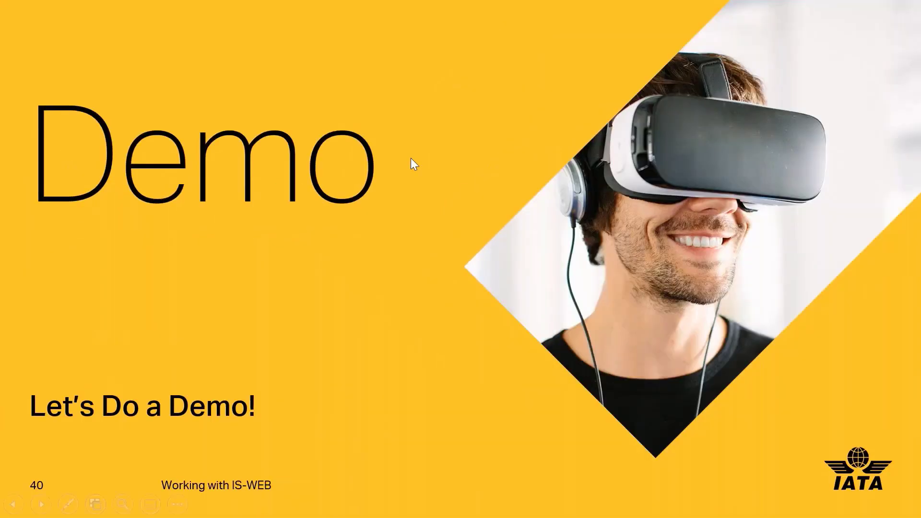
pyautogui.click(411, 160)
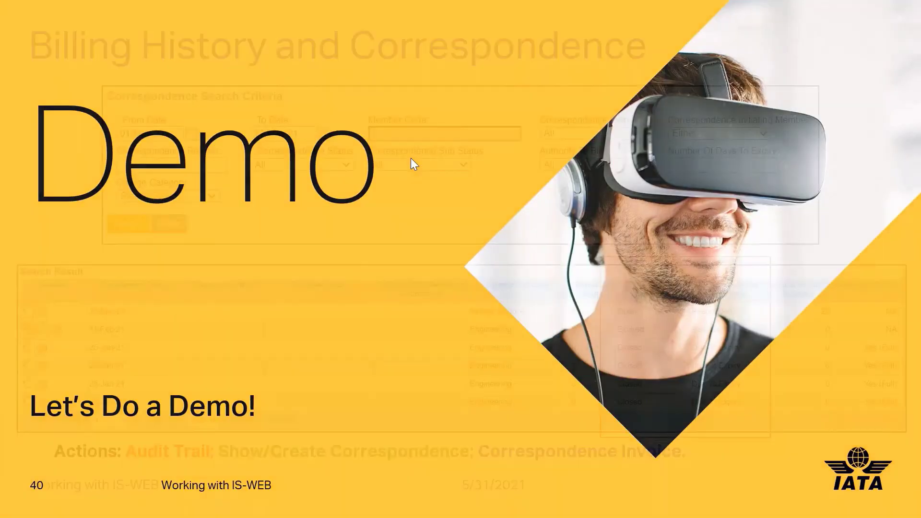